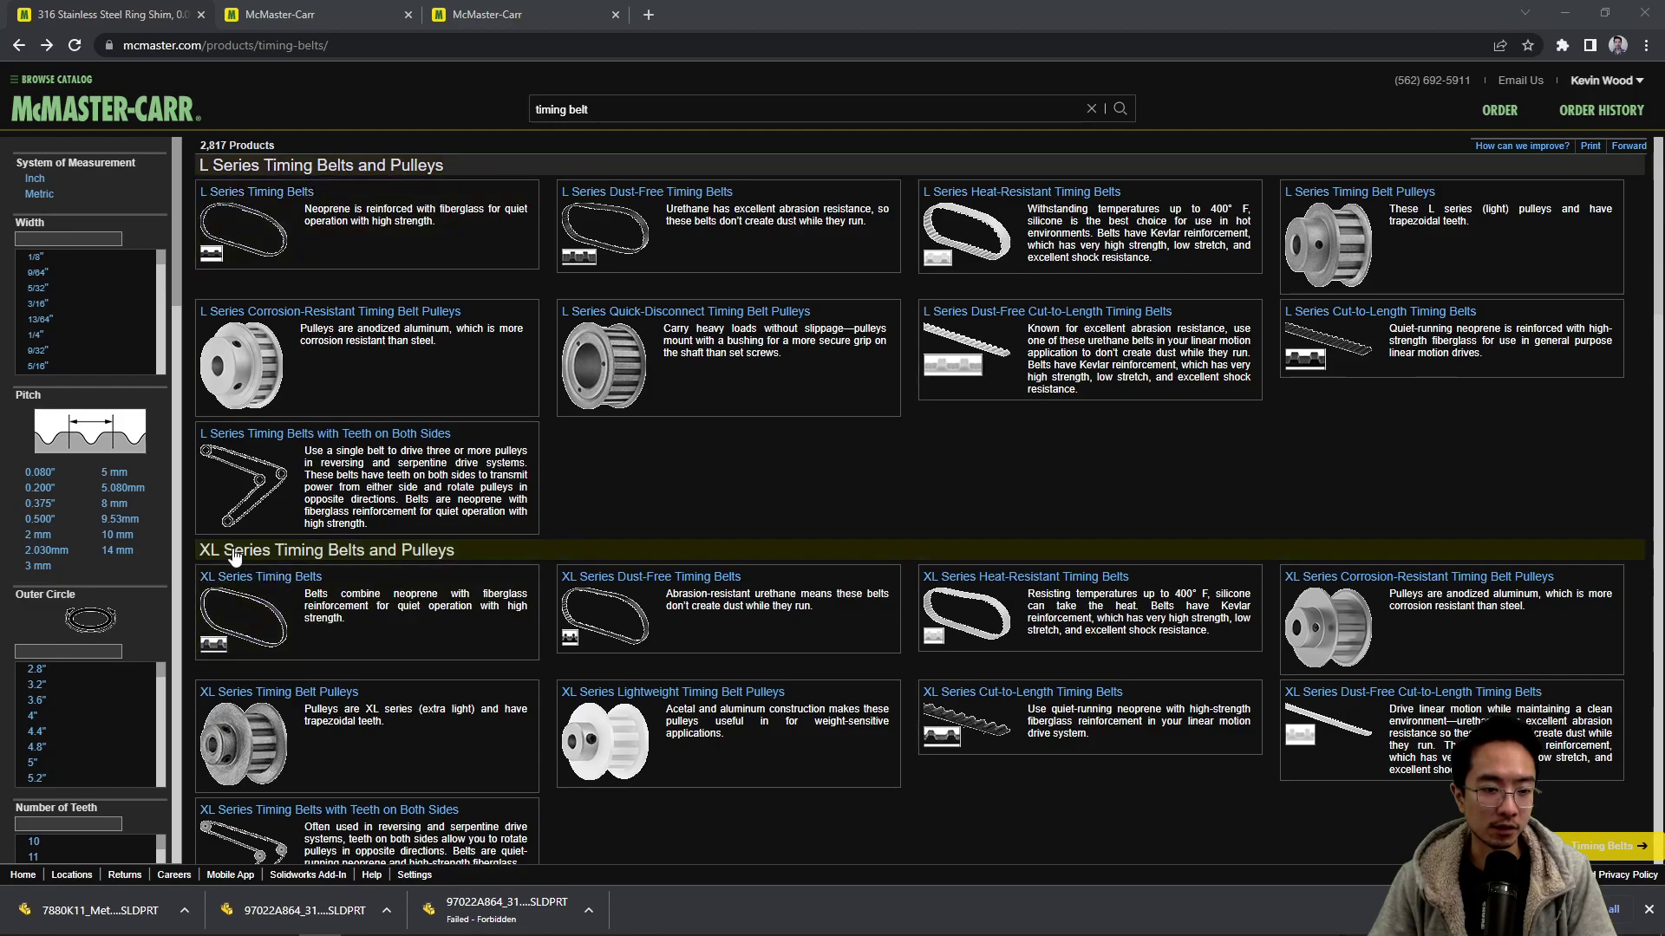
pyautogui.scroll(-1, 234, 548)
pyautogui.scroll(-6, 234, 548)
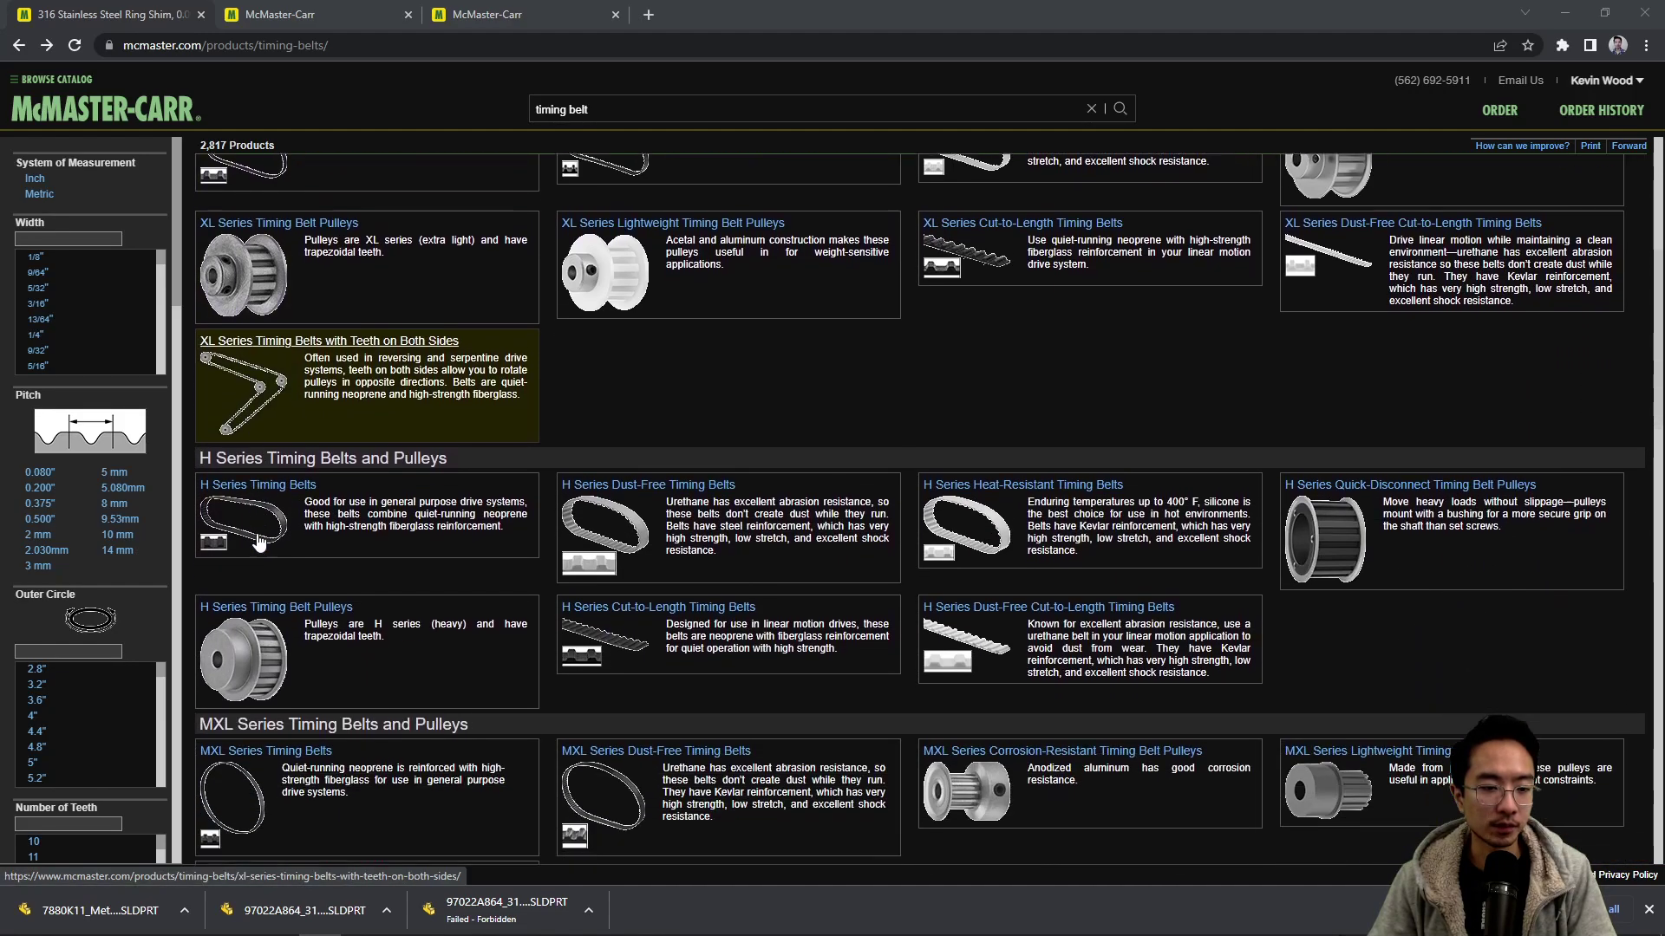
pyautogui.scroll(-3, 257, 534)
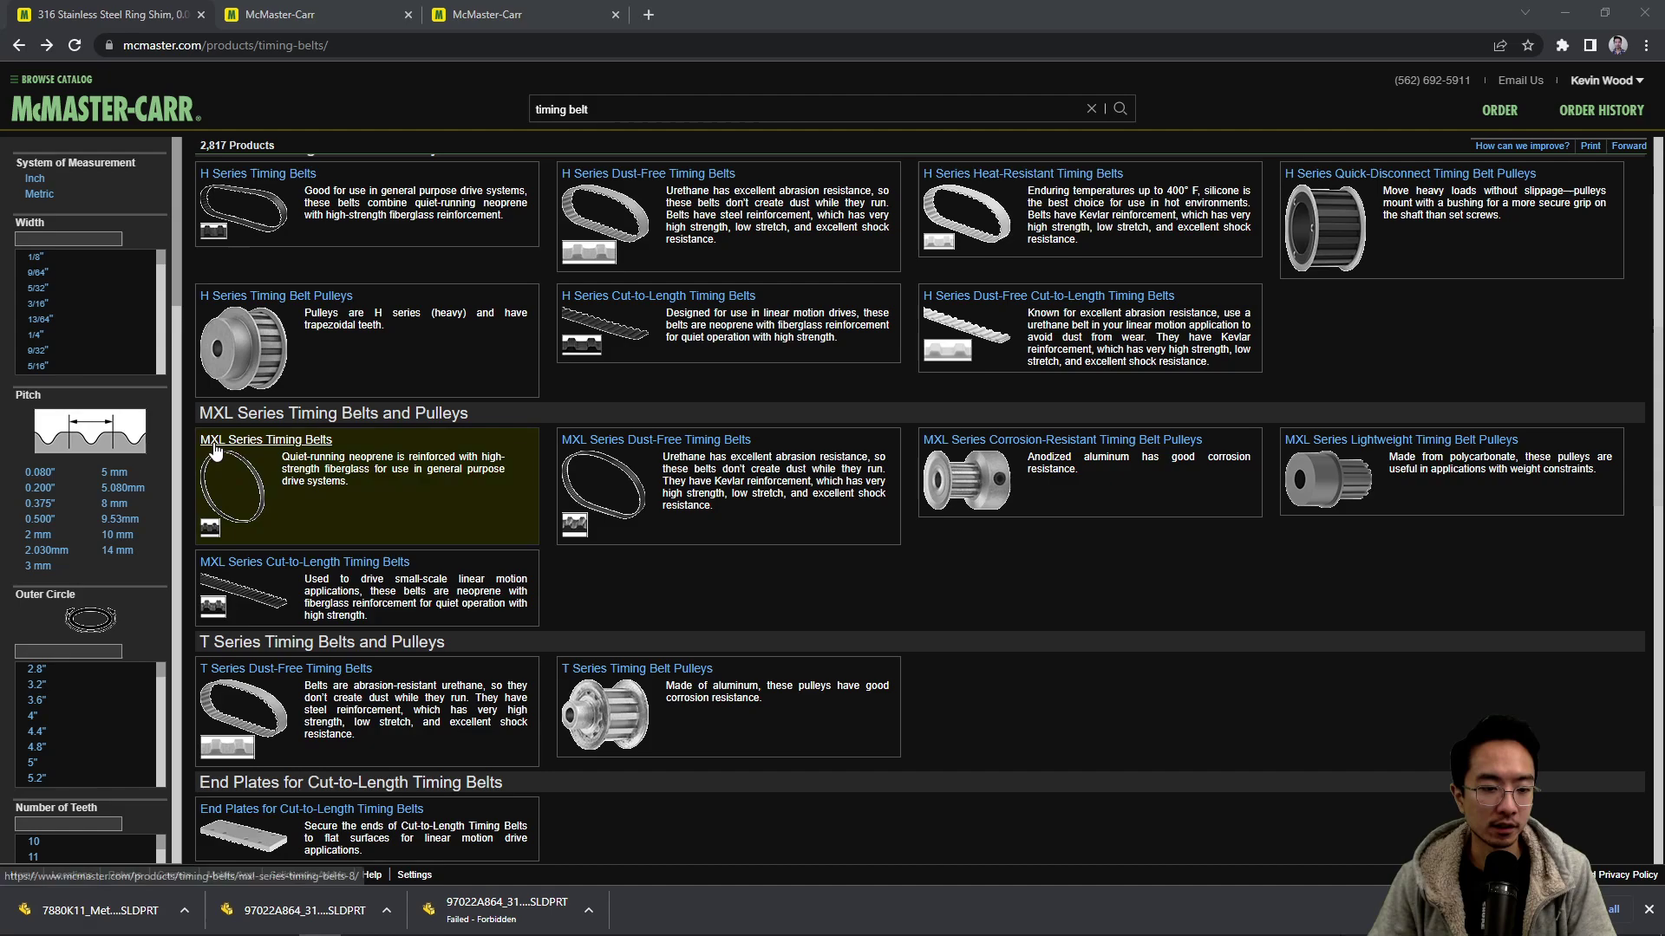
pyautogui.scroll(-2, 364, 521)
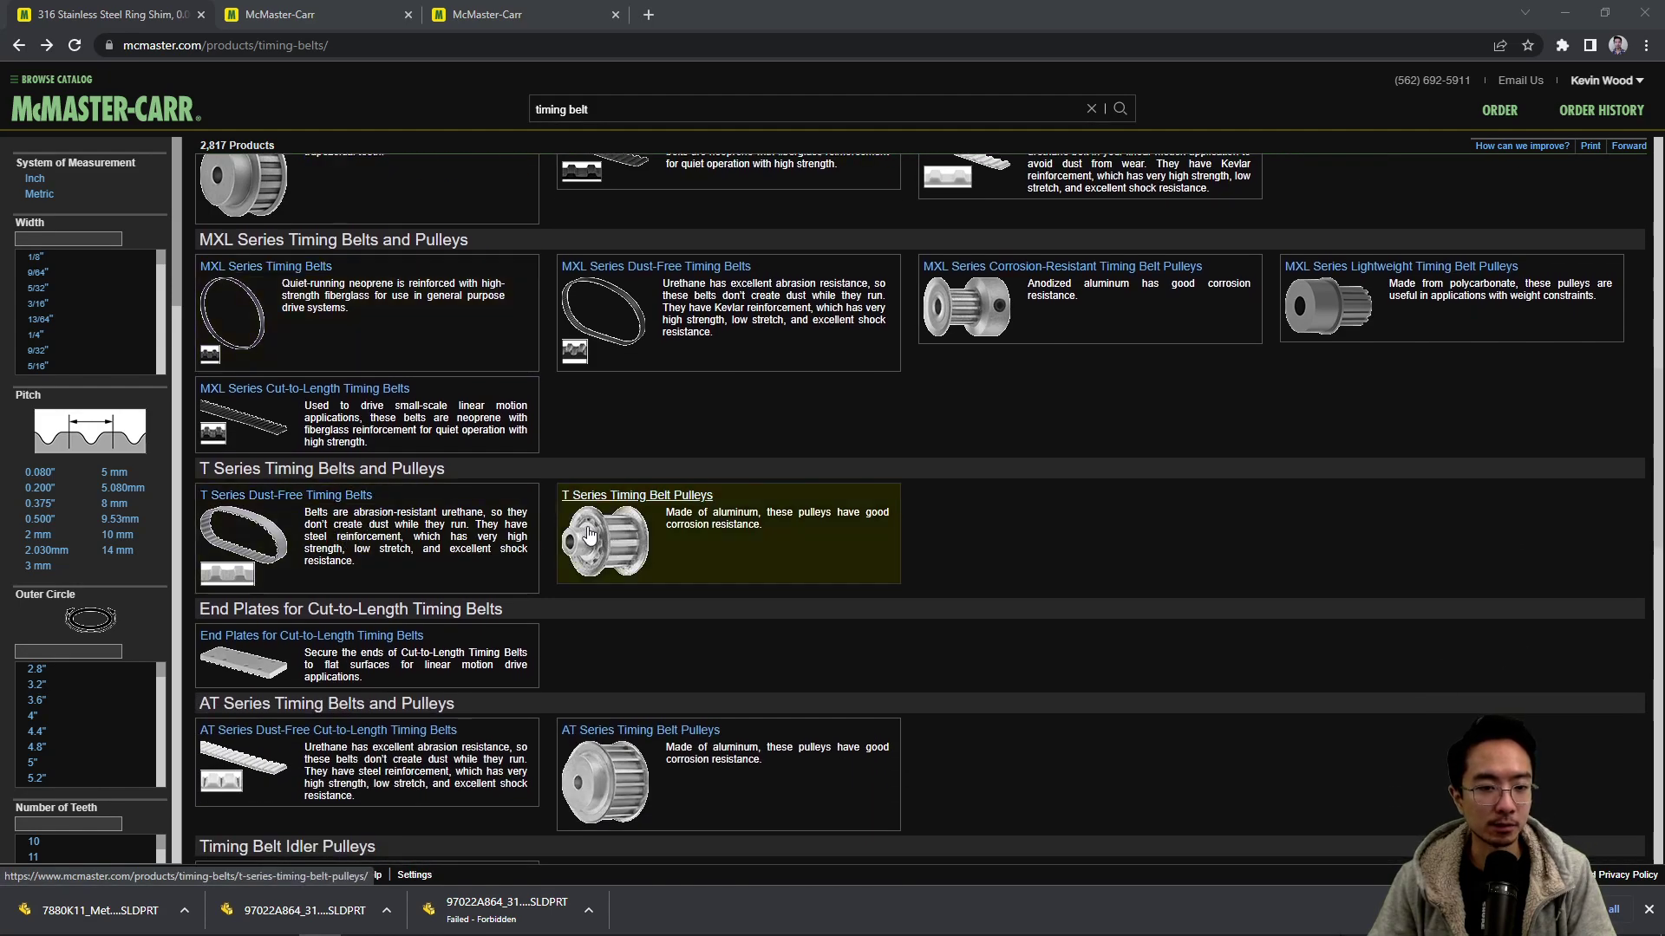
pyautogui.scroll(8, 672, 434)
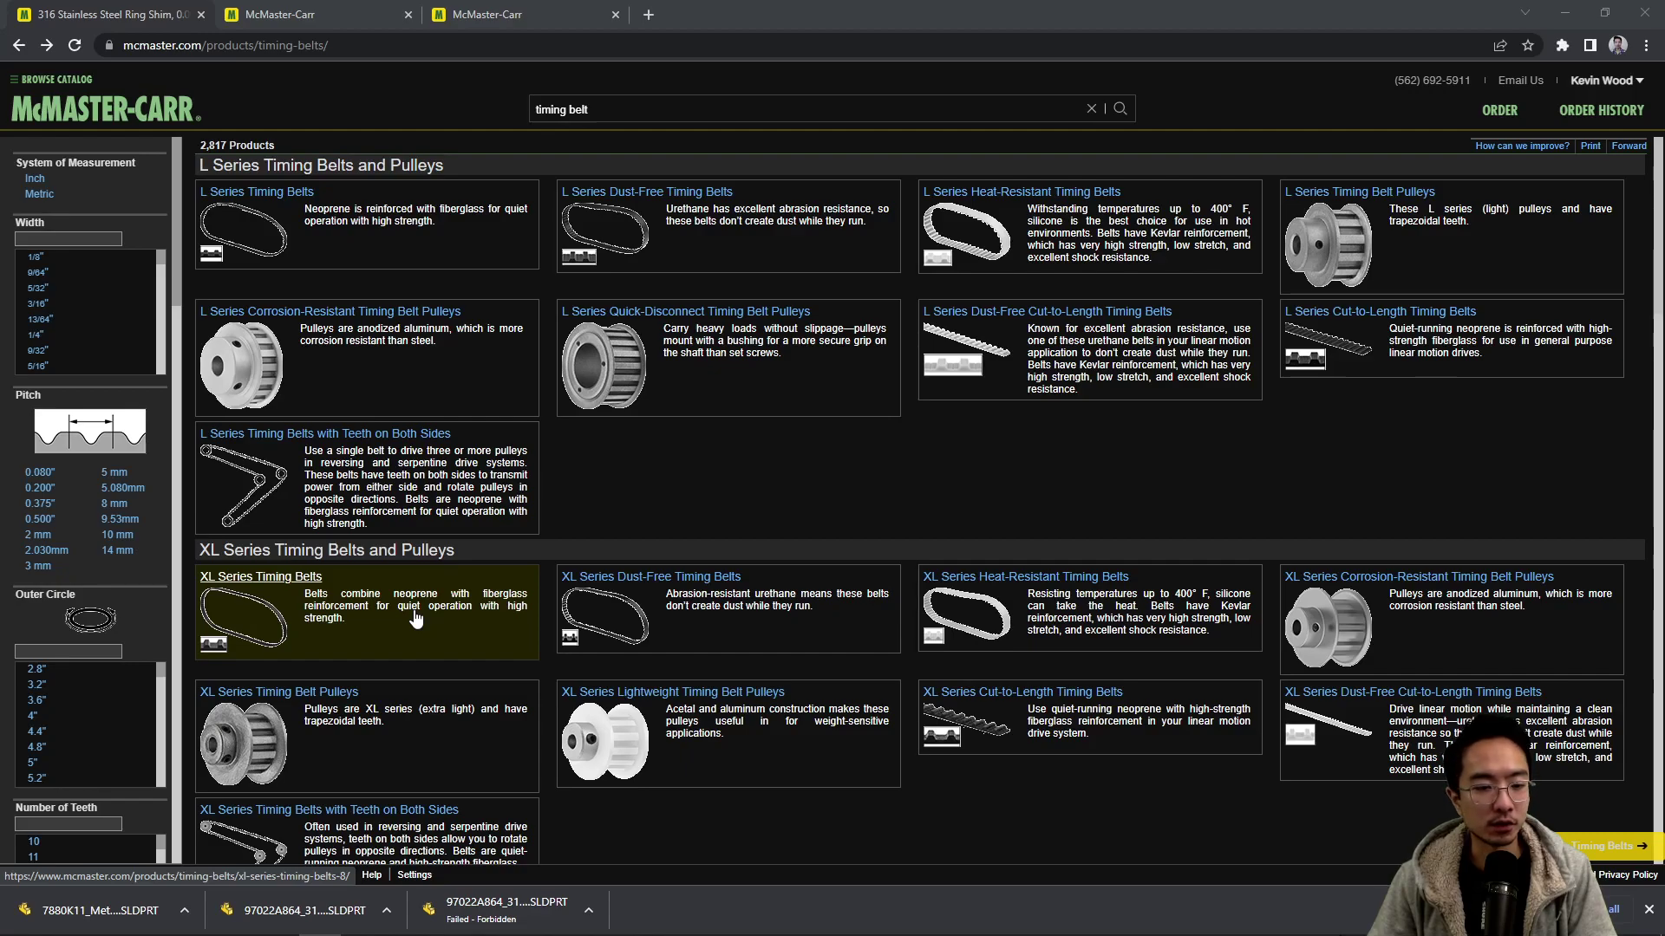
pyautogui.scroll(-7, 416, 618)
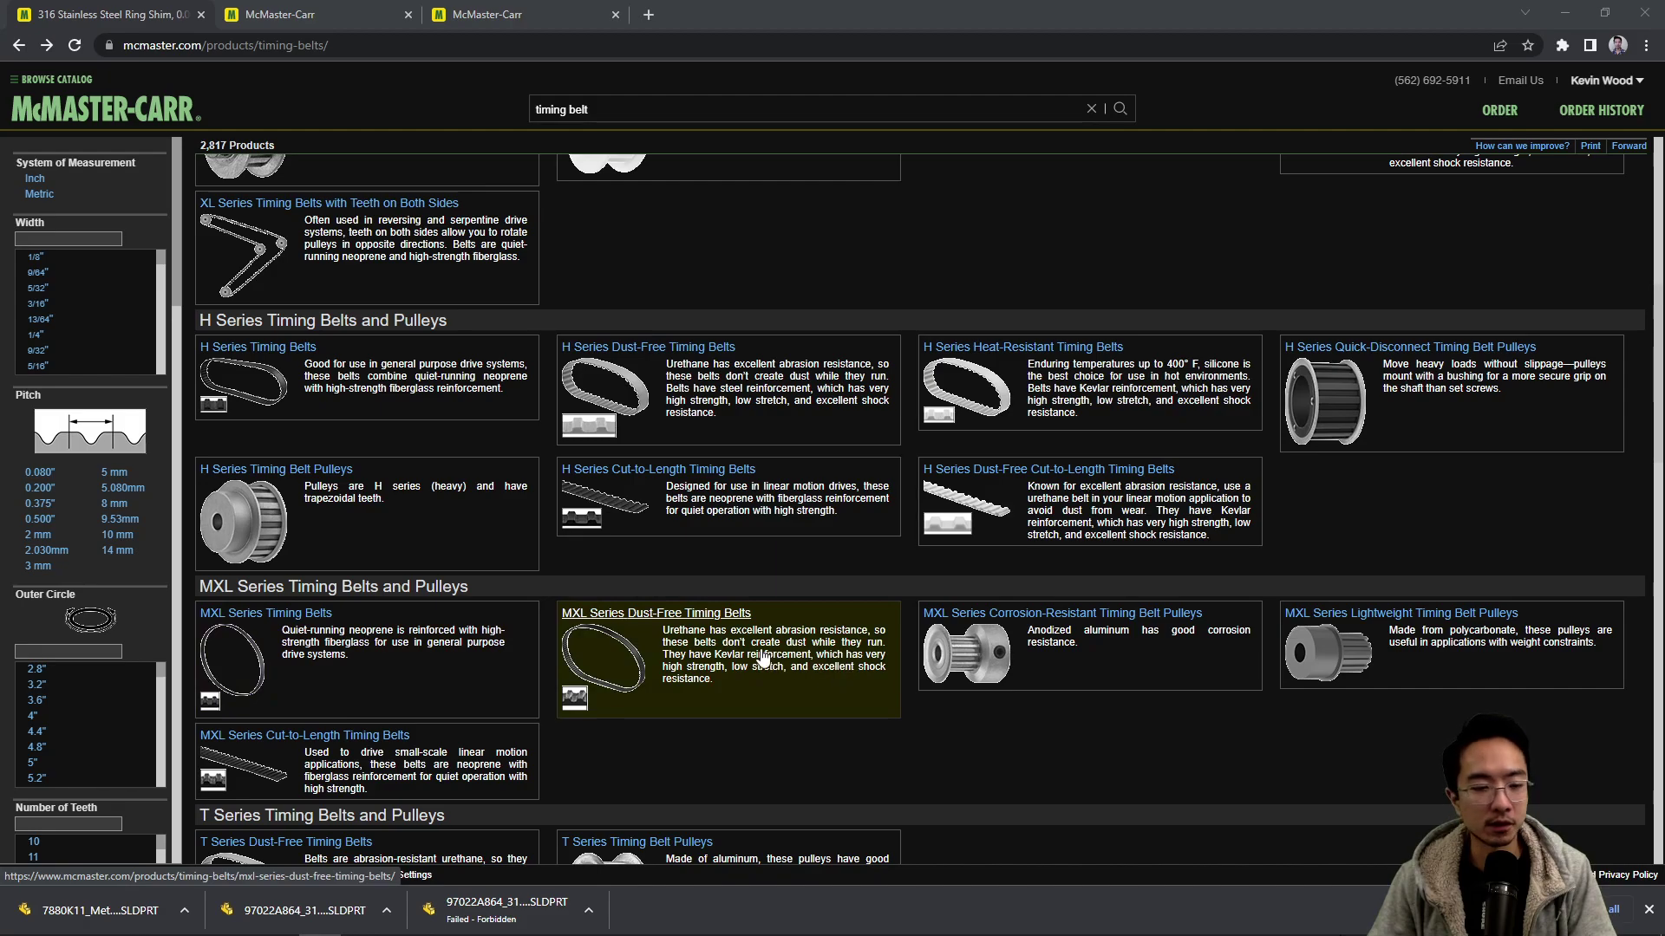
pyautogui.scroll(7, 362, 639)
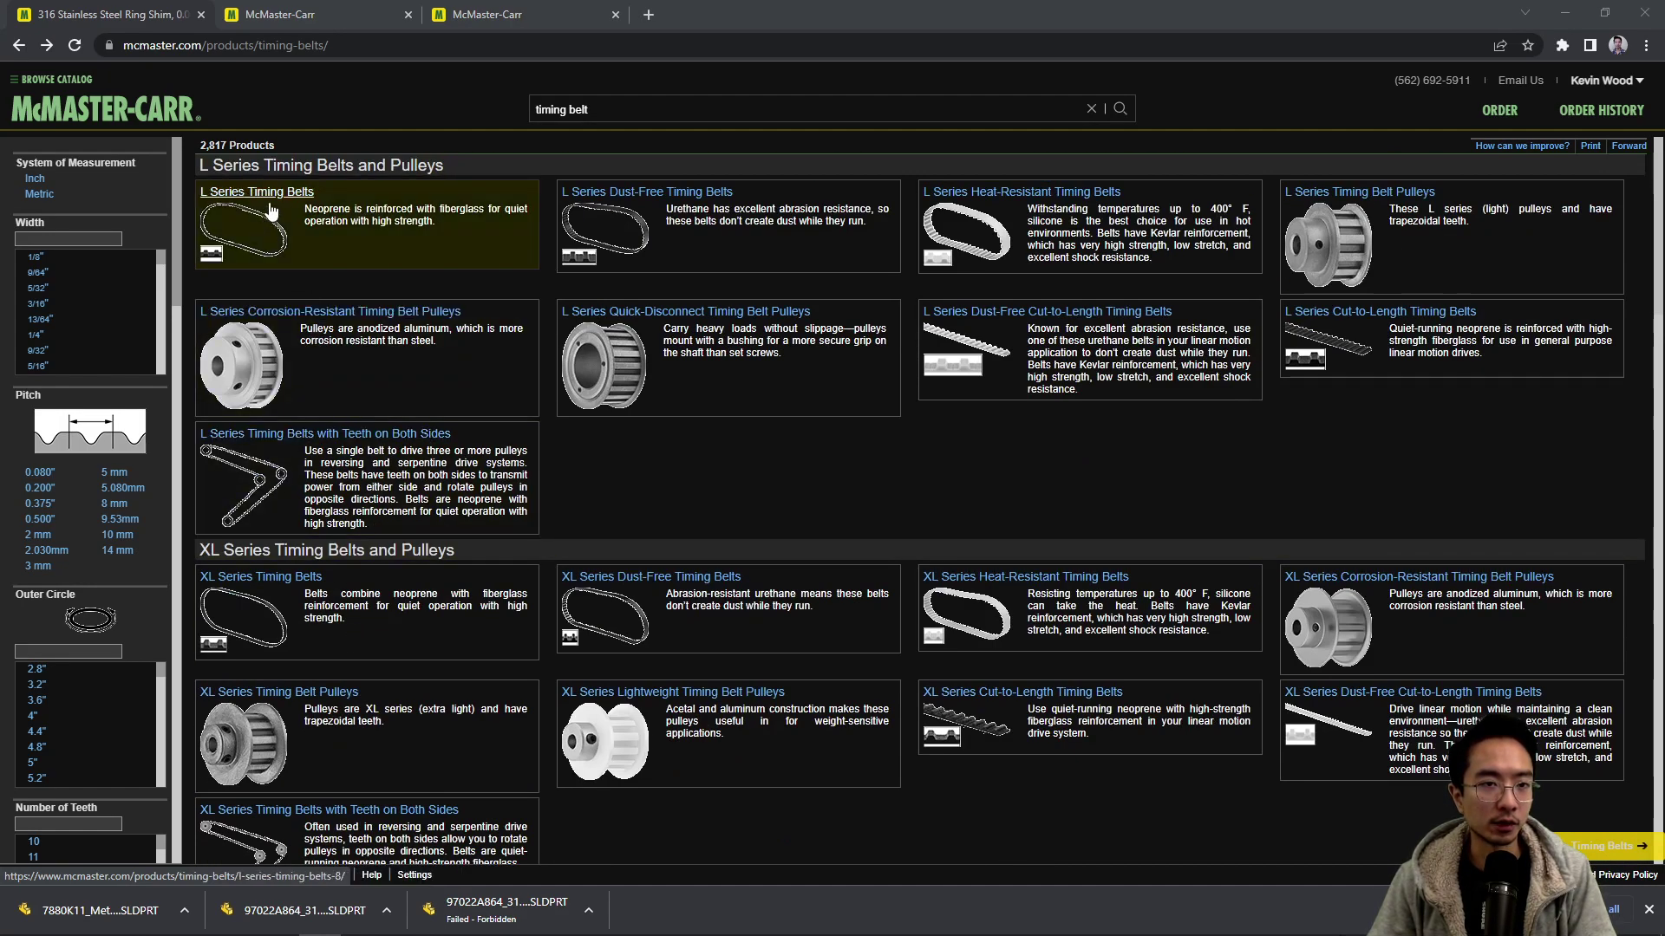
# - Open the L Series Timing Belts table and expand order details for 124L050 belt part 6484K144
pyautogui.click(272, 211)
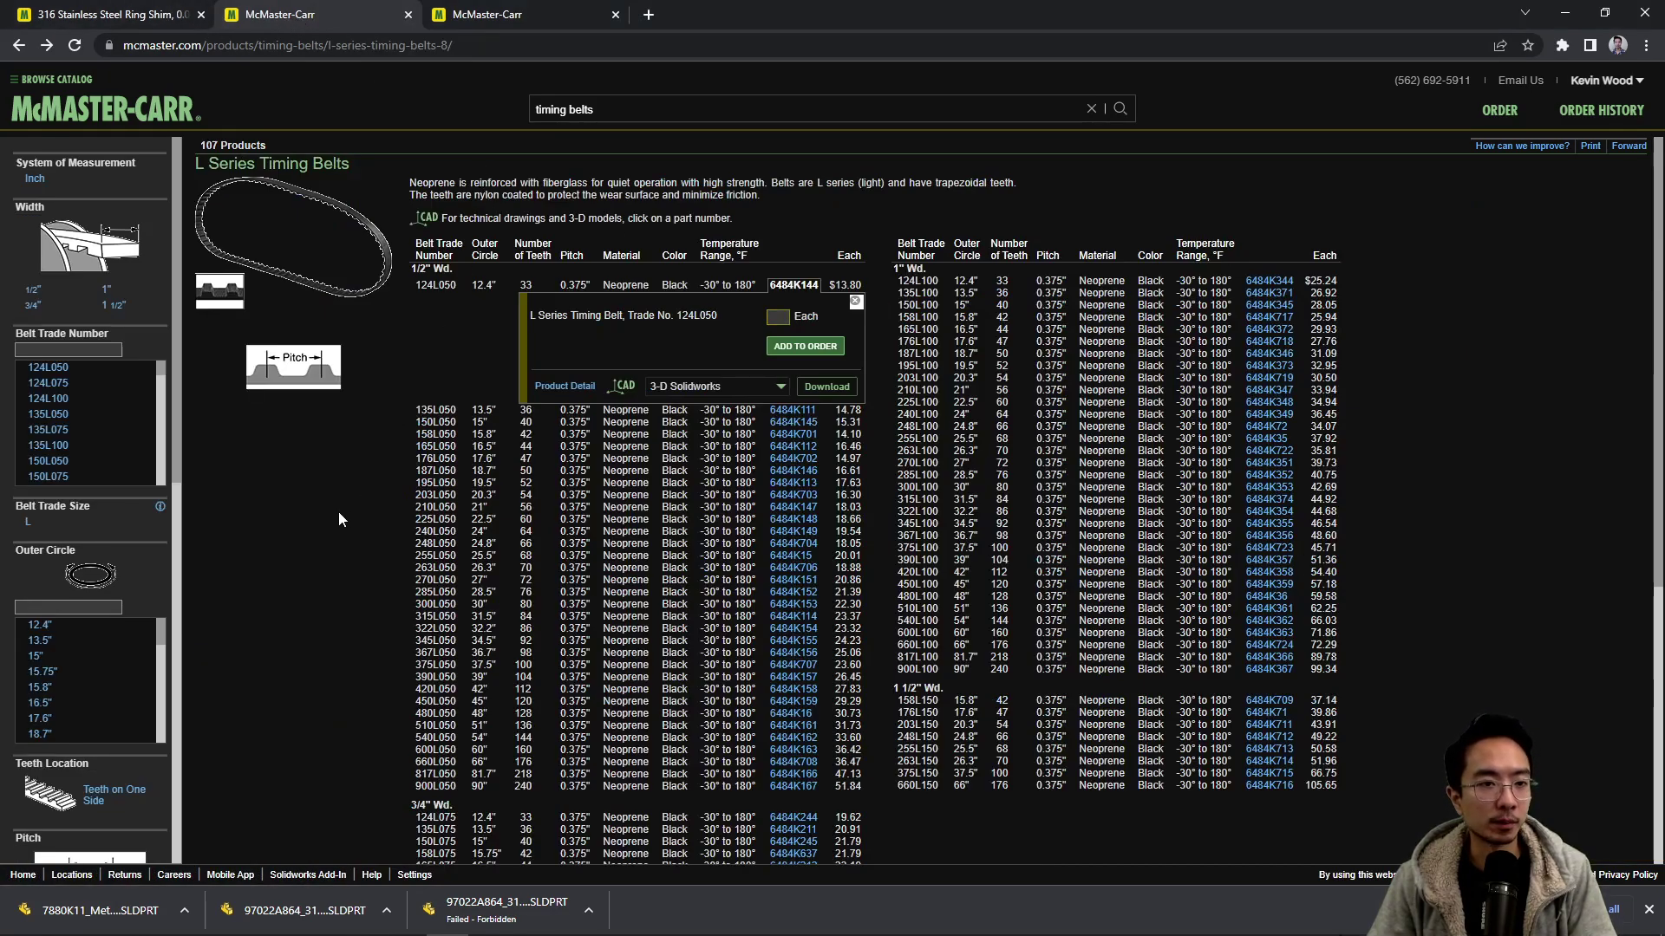
pyautogui.click(855, 300)
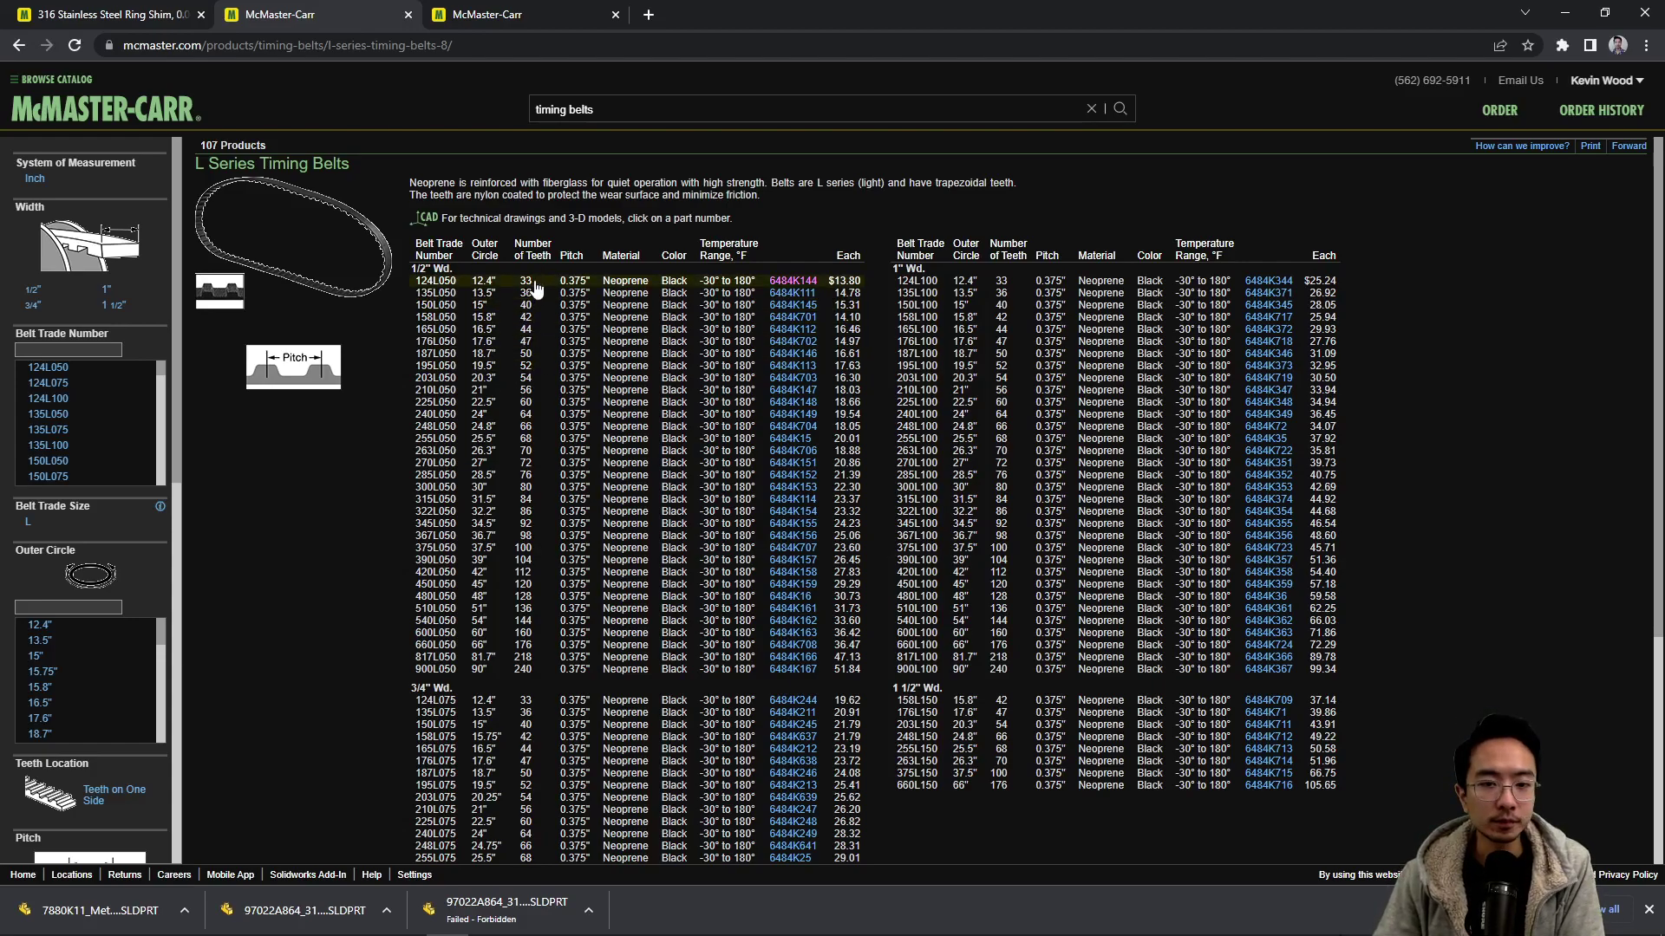
pyautogui.click(790, 283)
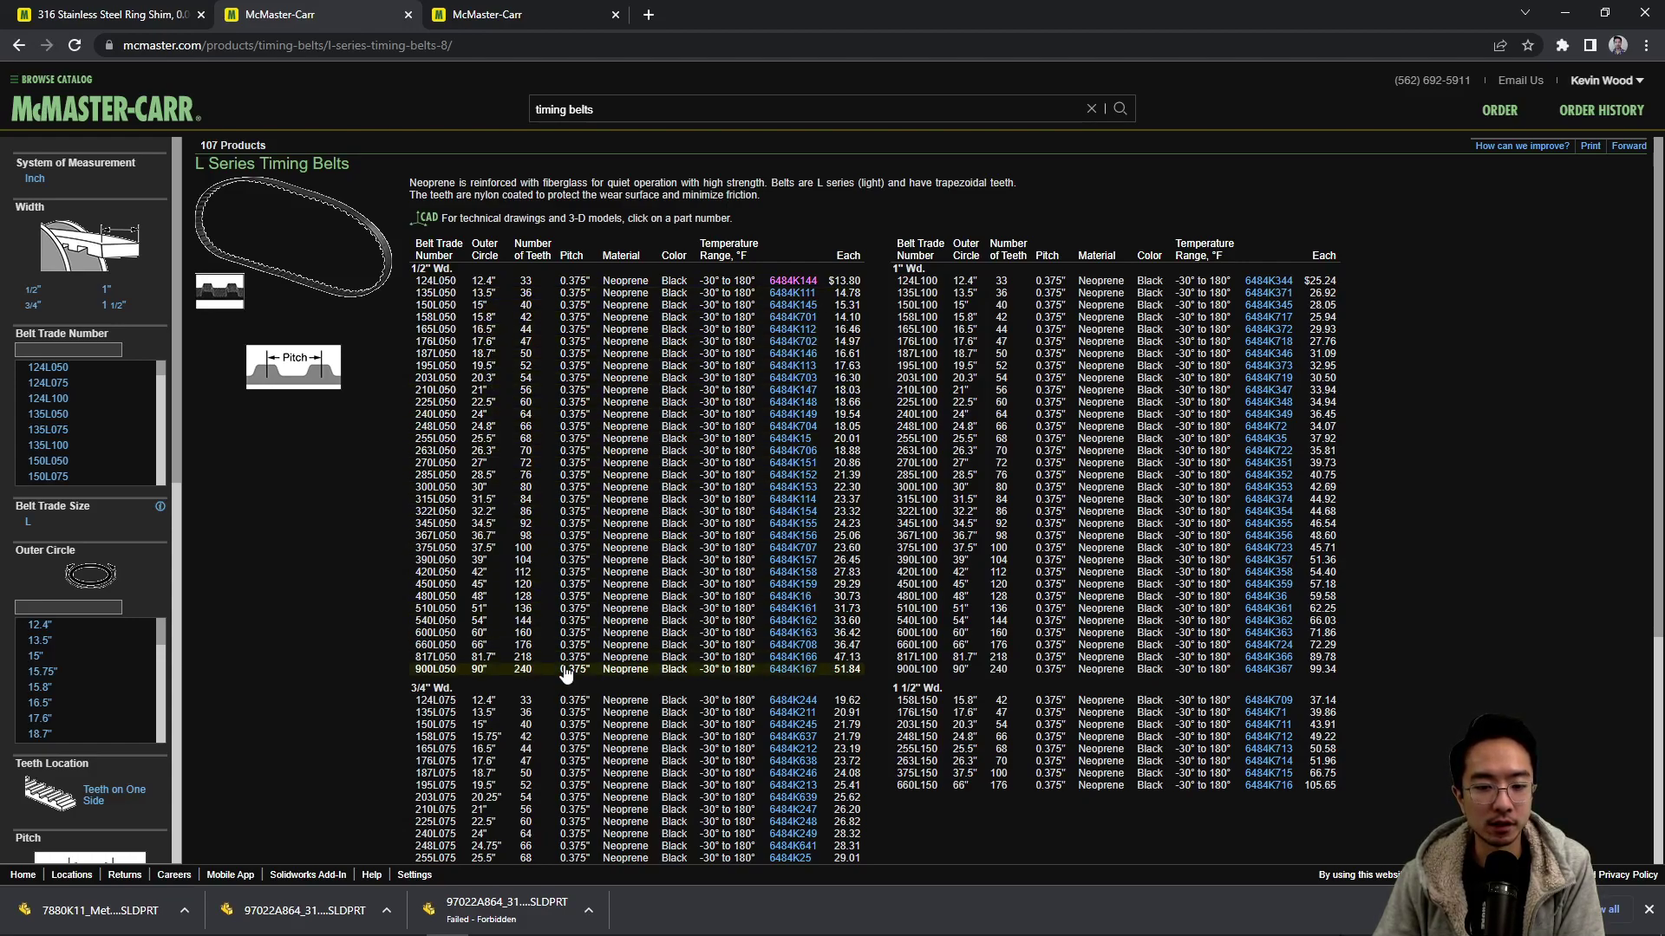
pyautogui.click(787, 283)
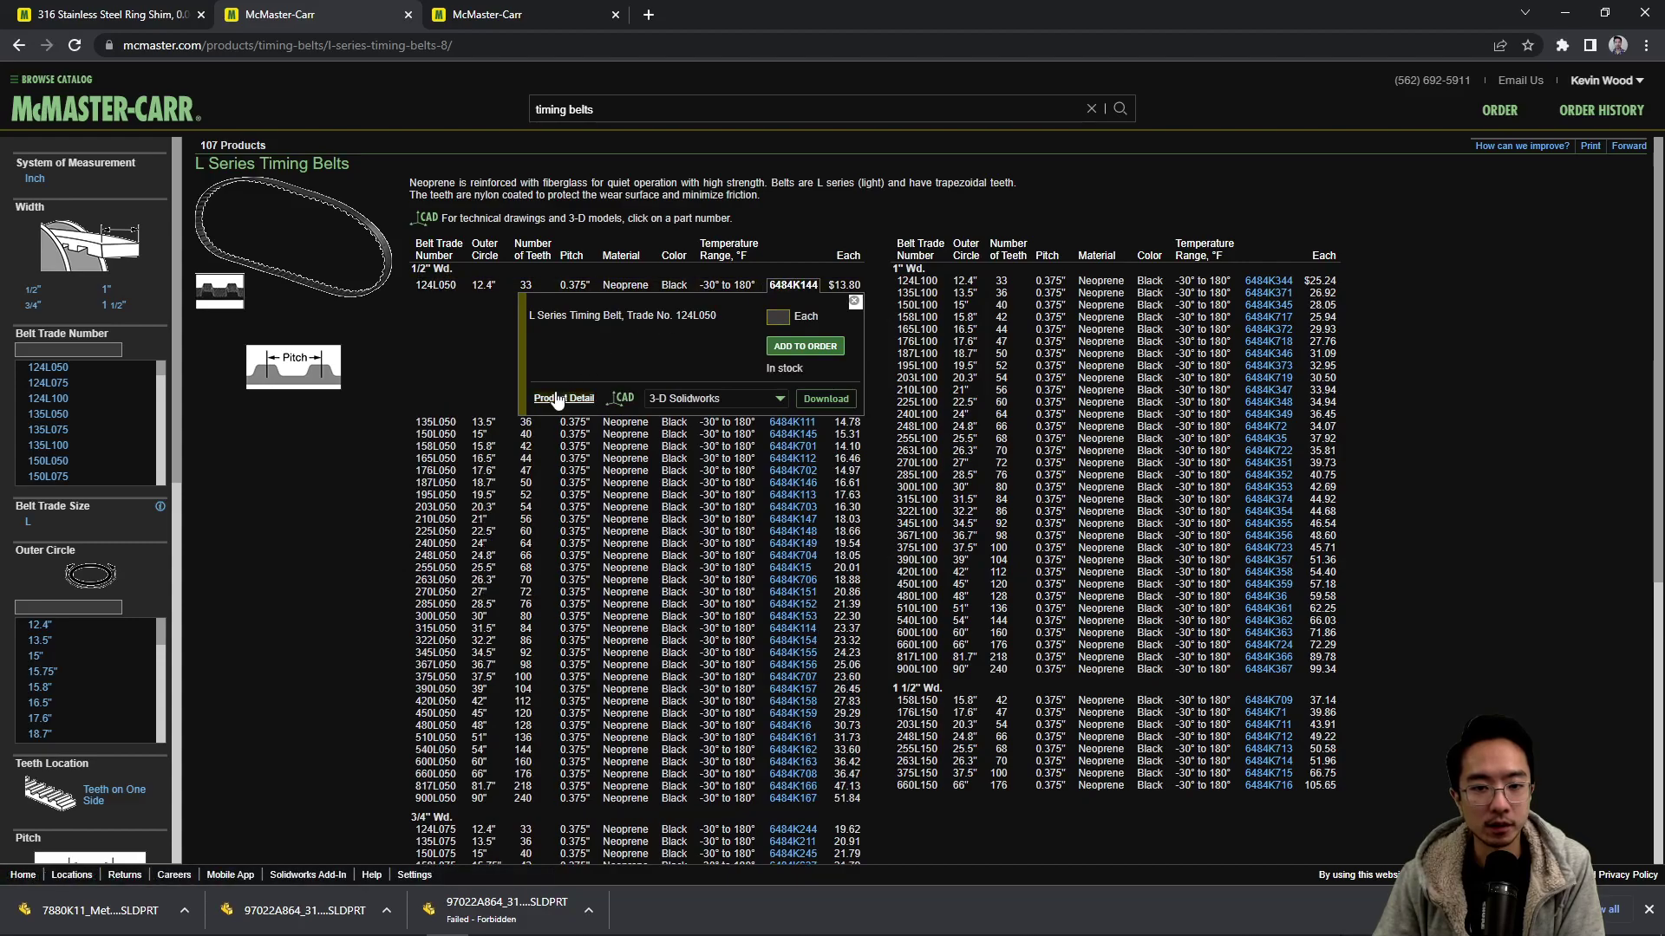
# - Open the 6484K144 product page and review its specs: $13.80, 33 teeth, 12.4" outer circle, neoprene
pyautogui.click(554, 394)
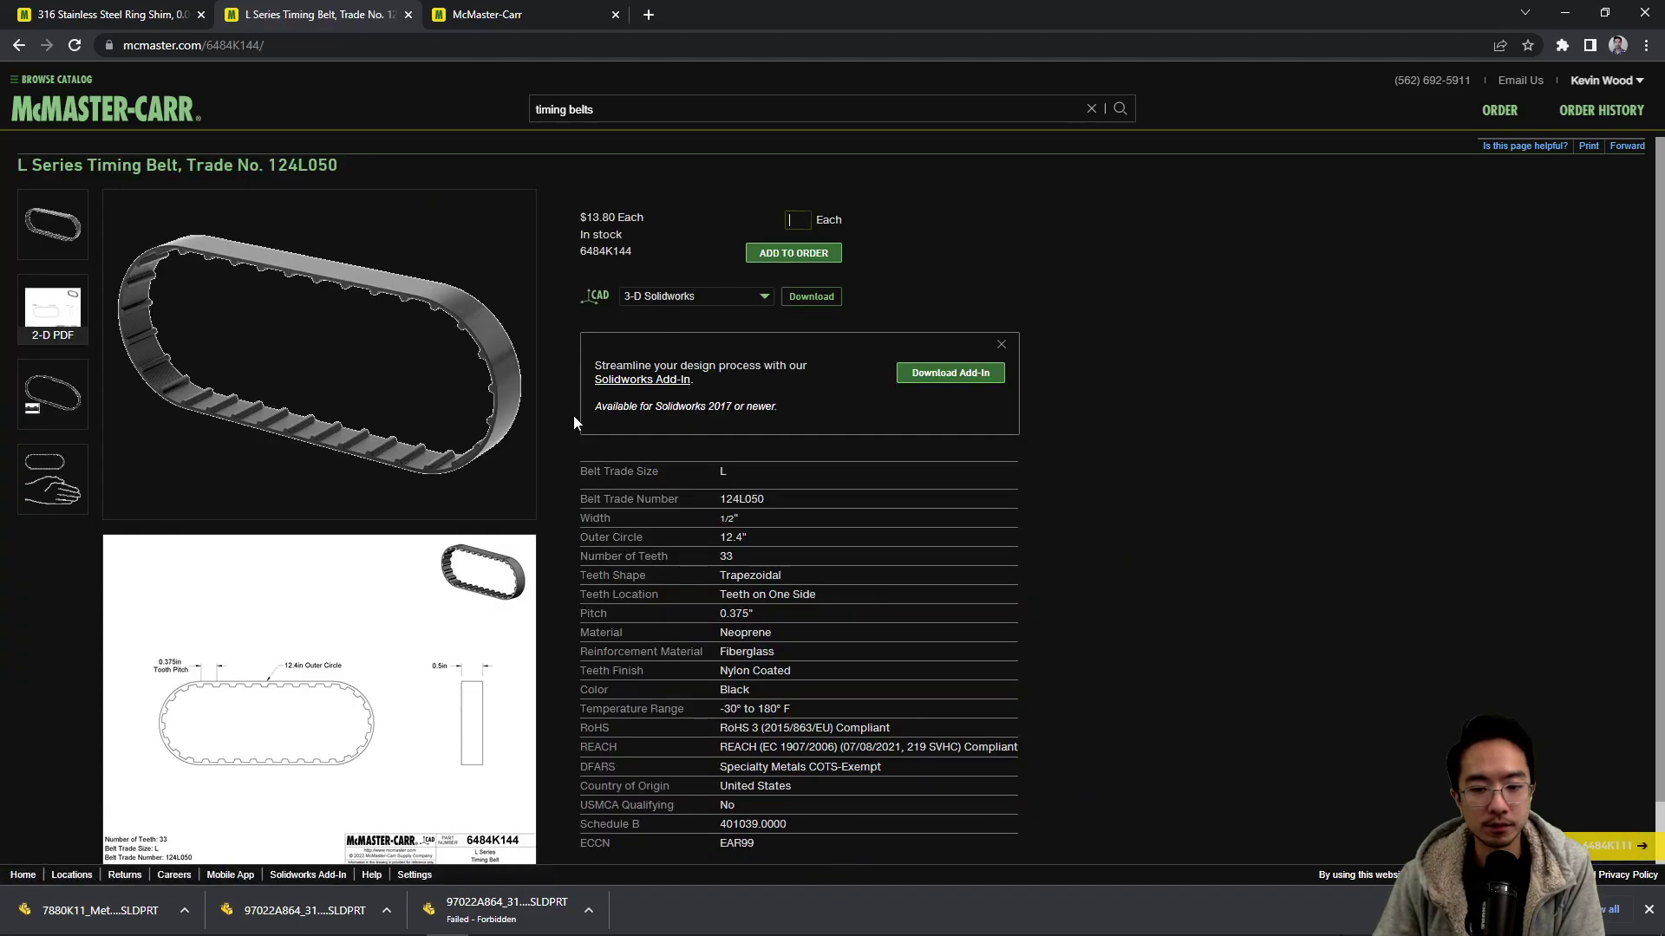
pyautogui.scroll(-1, 574, 415)
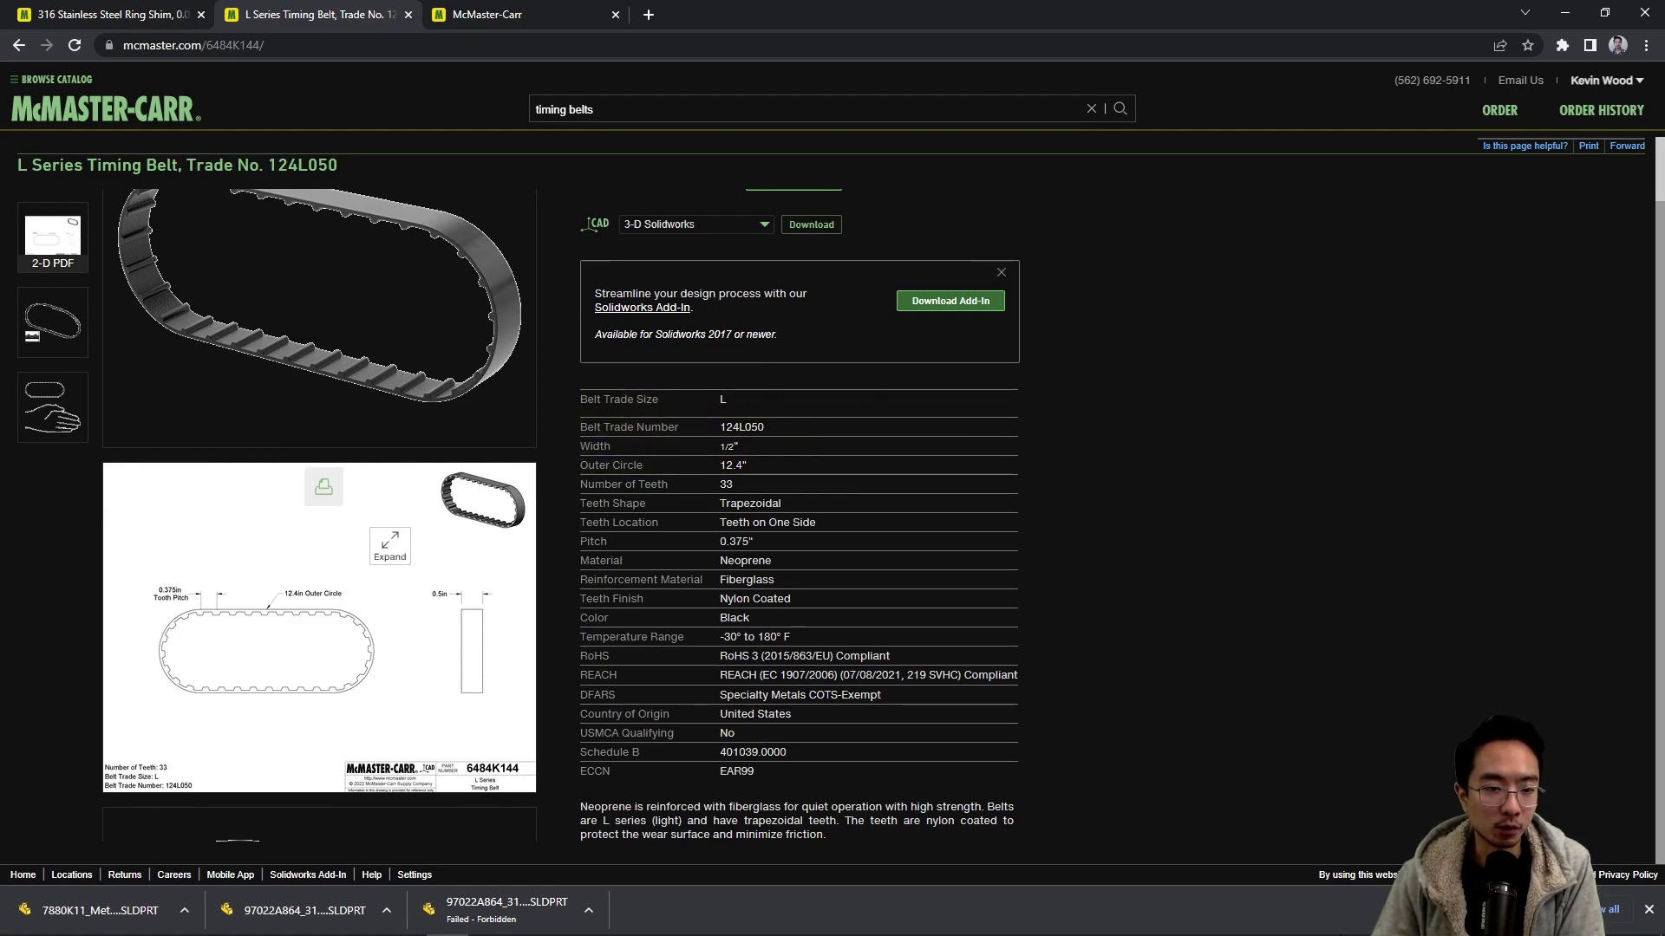
pyautogui.scroll(1, 766, 357)
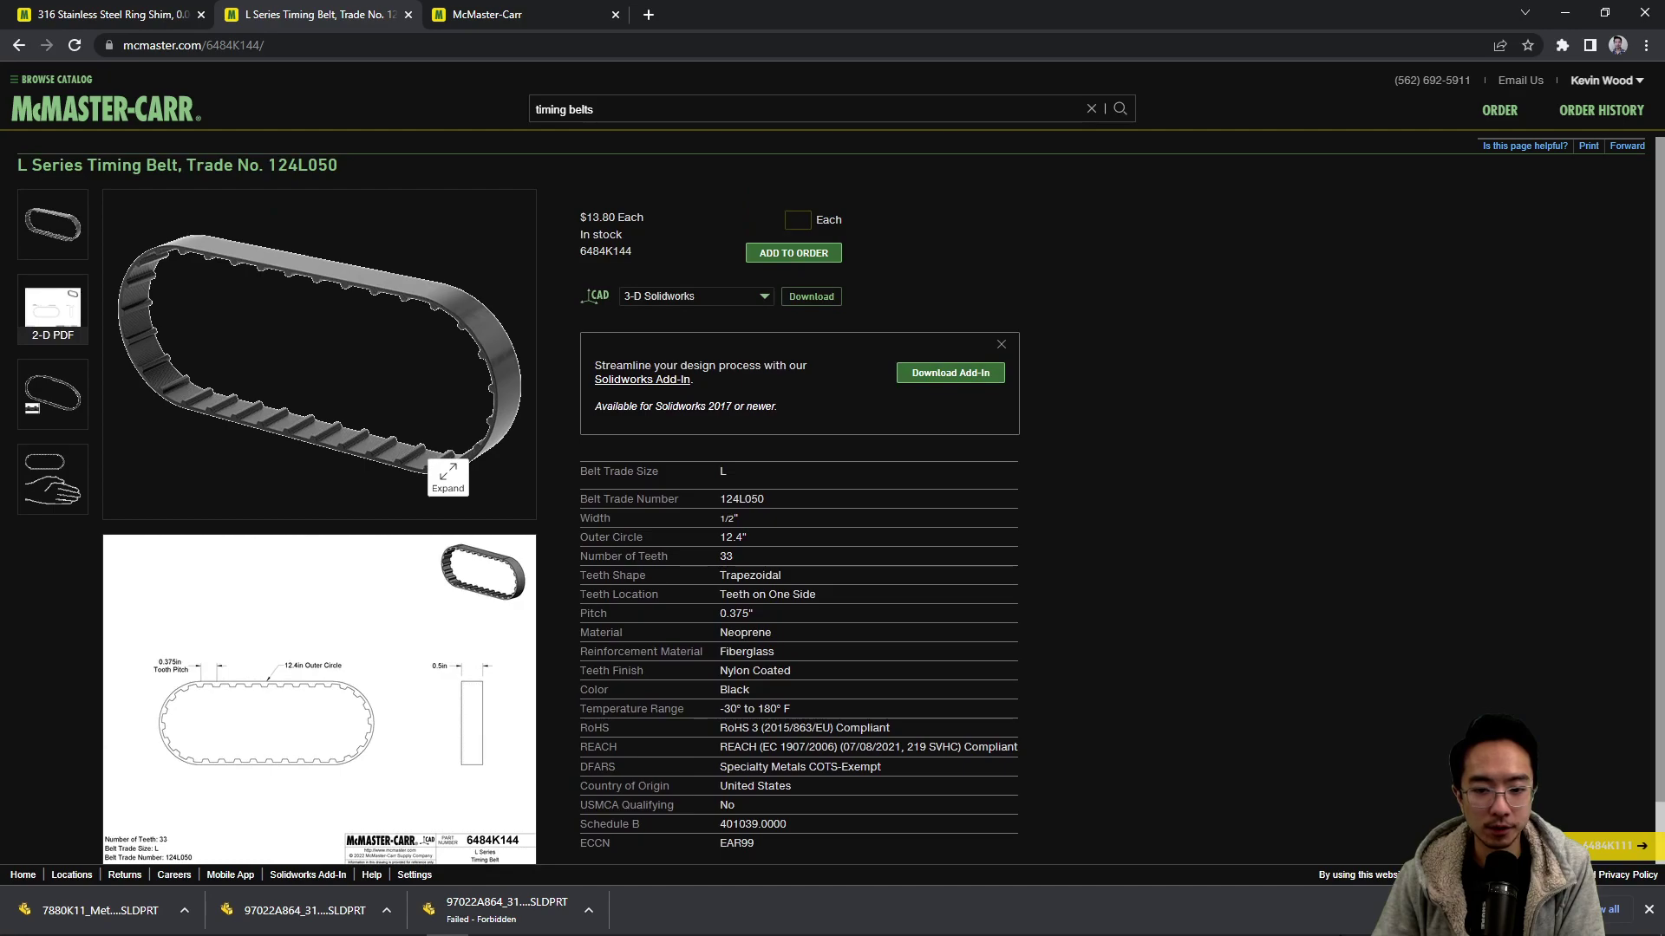
pyautogui.scroll(-1, 879, 332)
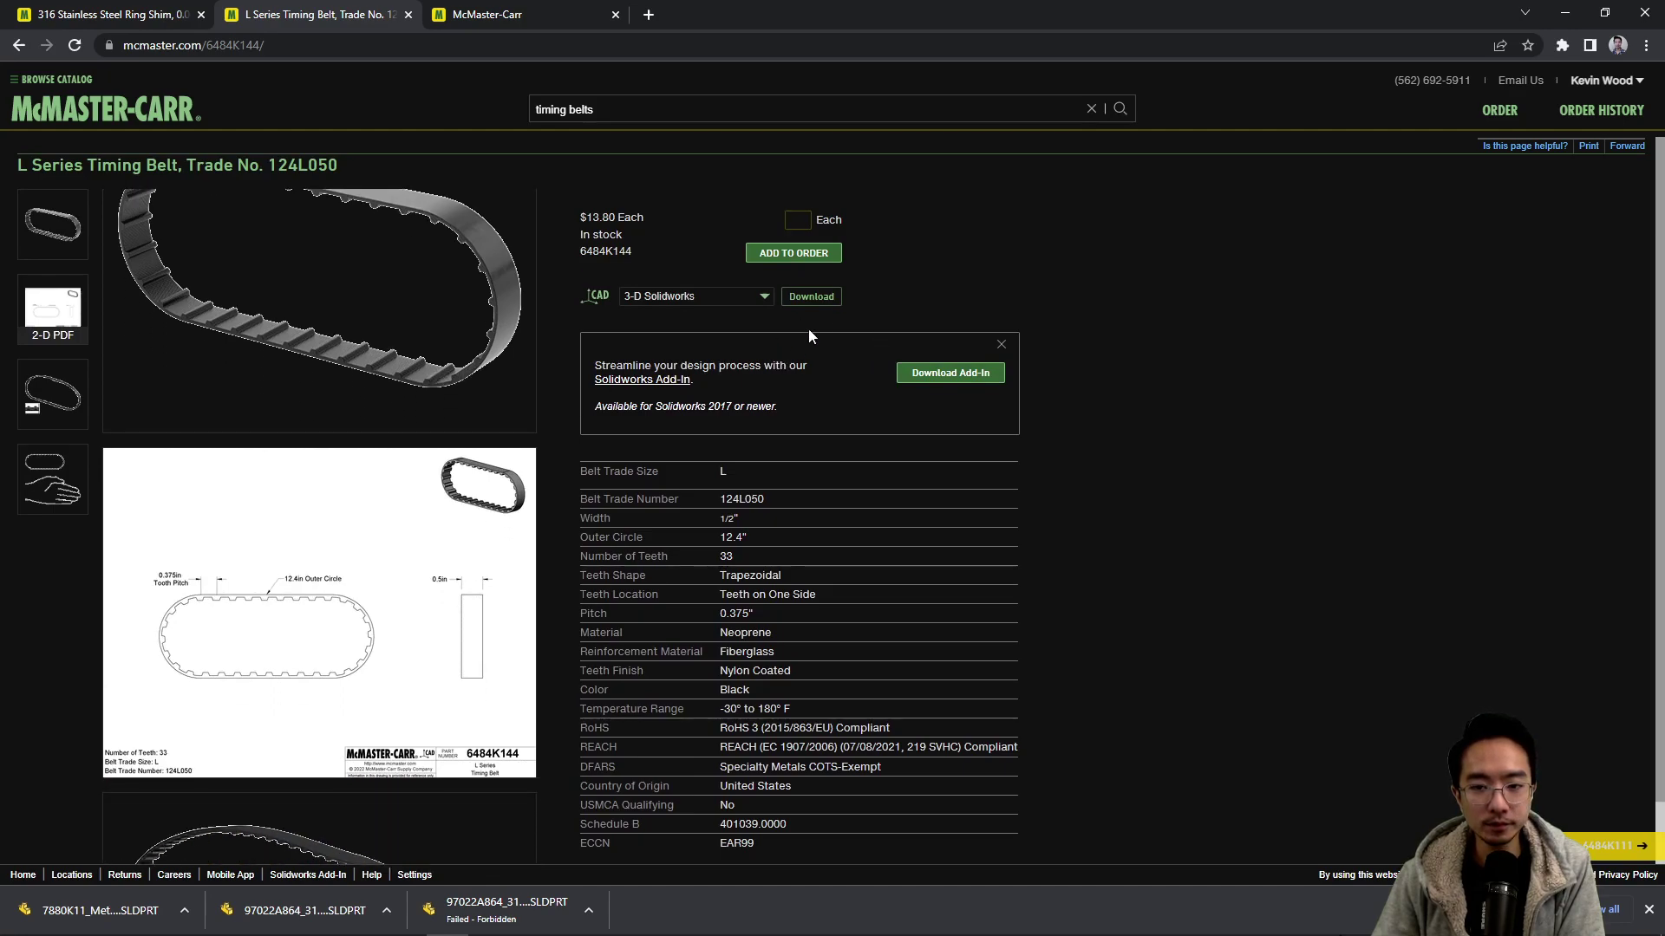
# - Save the belt's 3-D SOLIDWORKS file into mechanical-components > 30-timing-belt, then go to the pulleys page
pyautogui.click(799, 296)
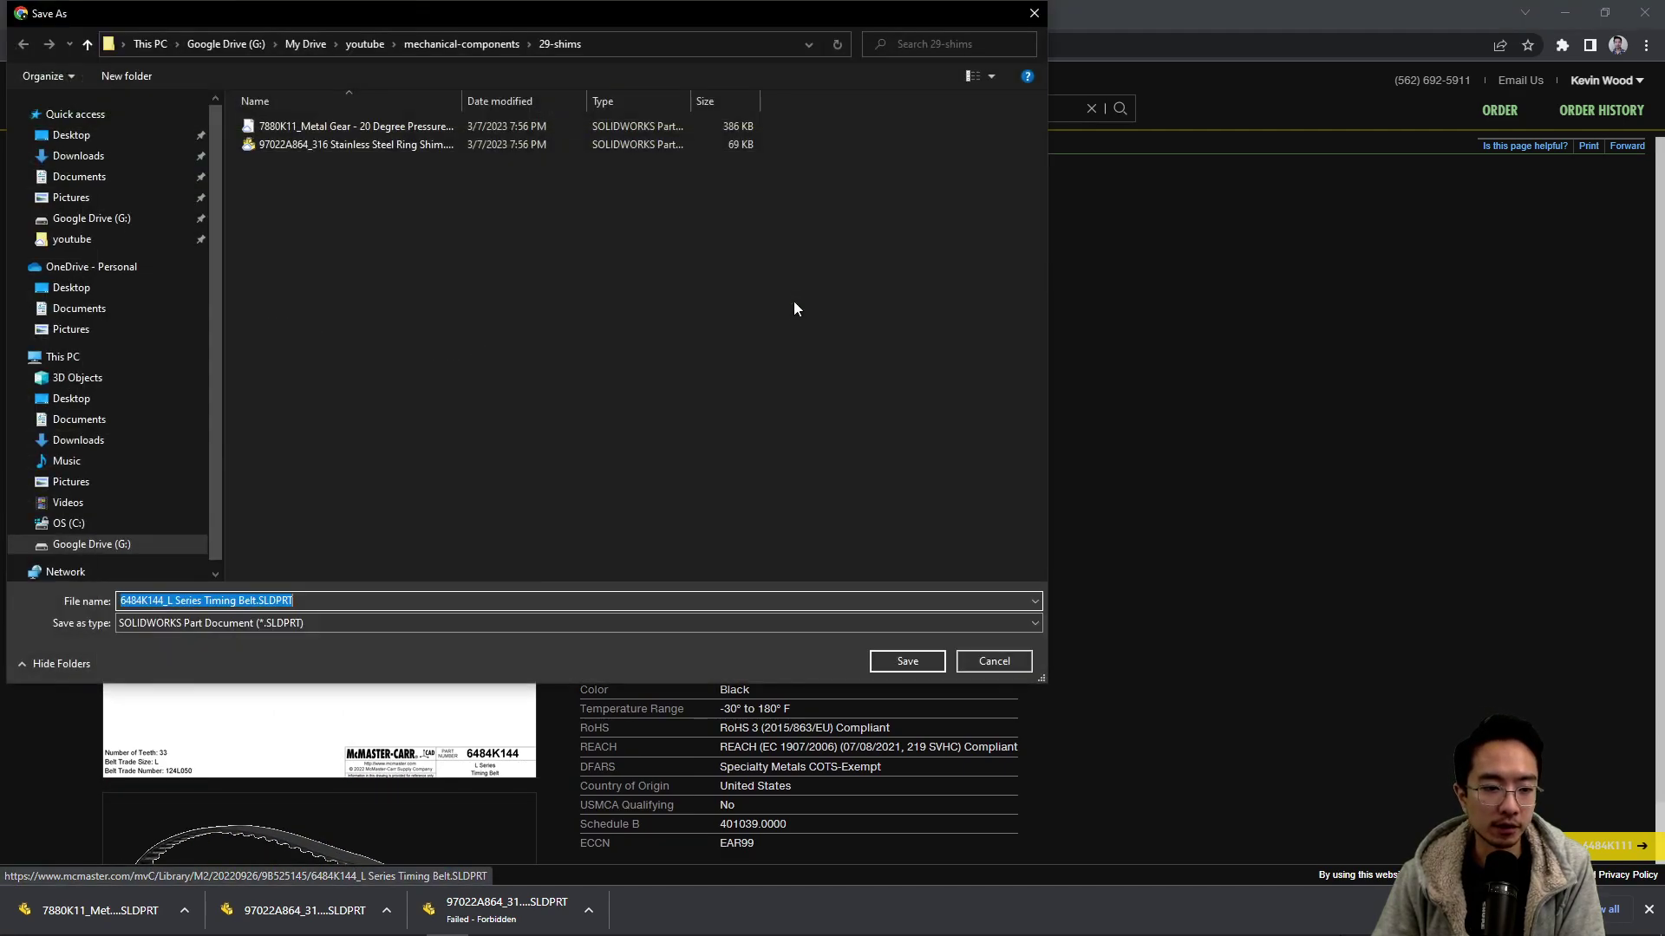
pyautogui.click(466, 44)
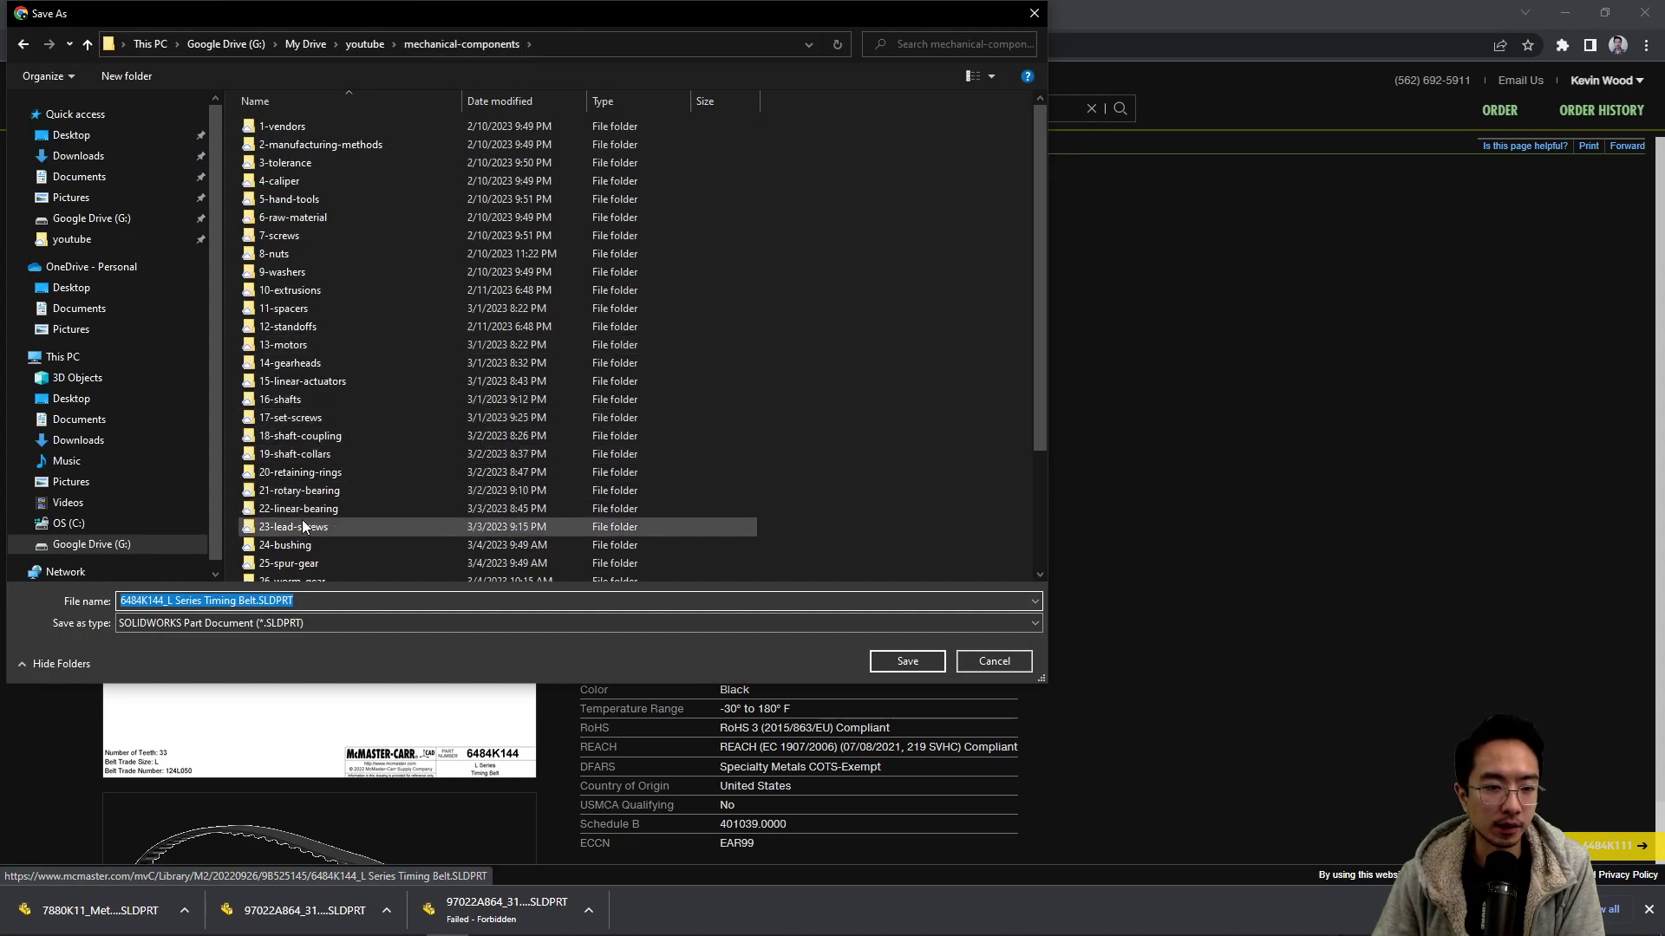
pyautogui.scroll(-2, 302, 519)
pyautogui.doubleClick(317, 556)
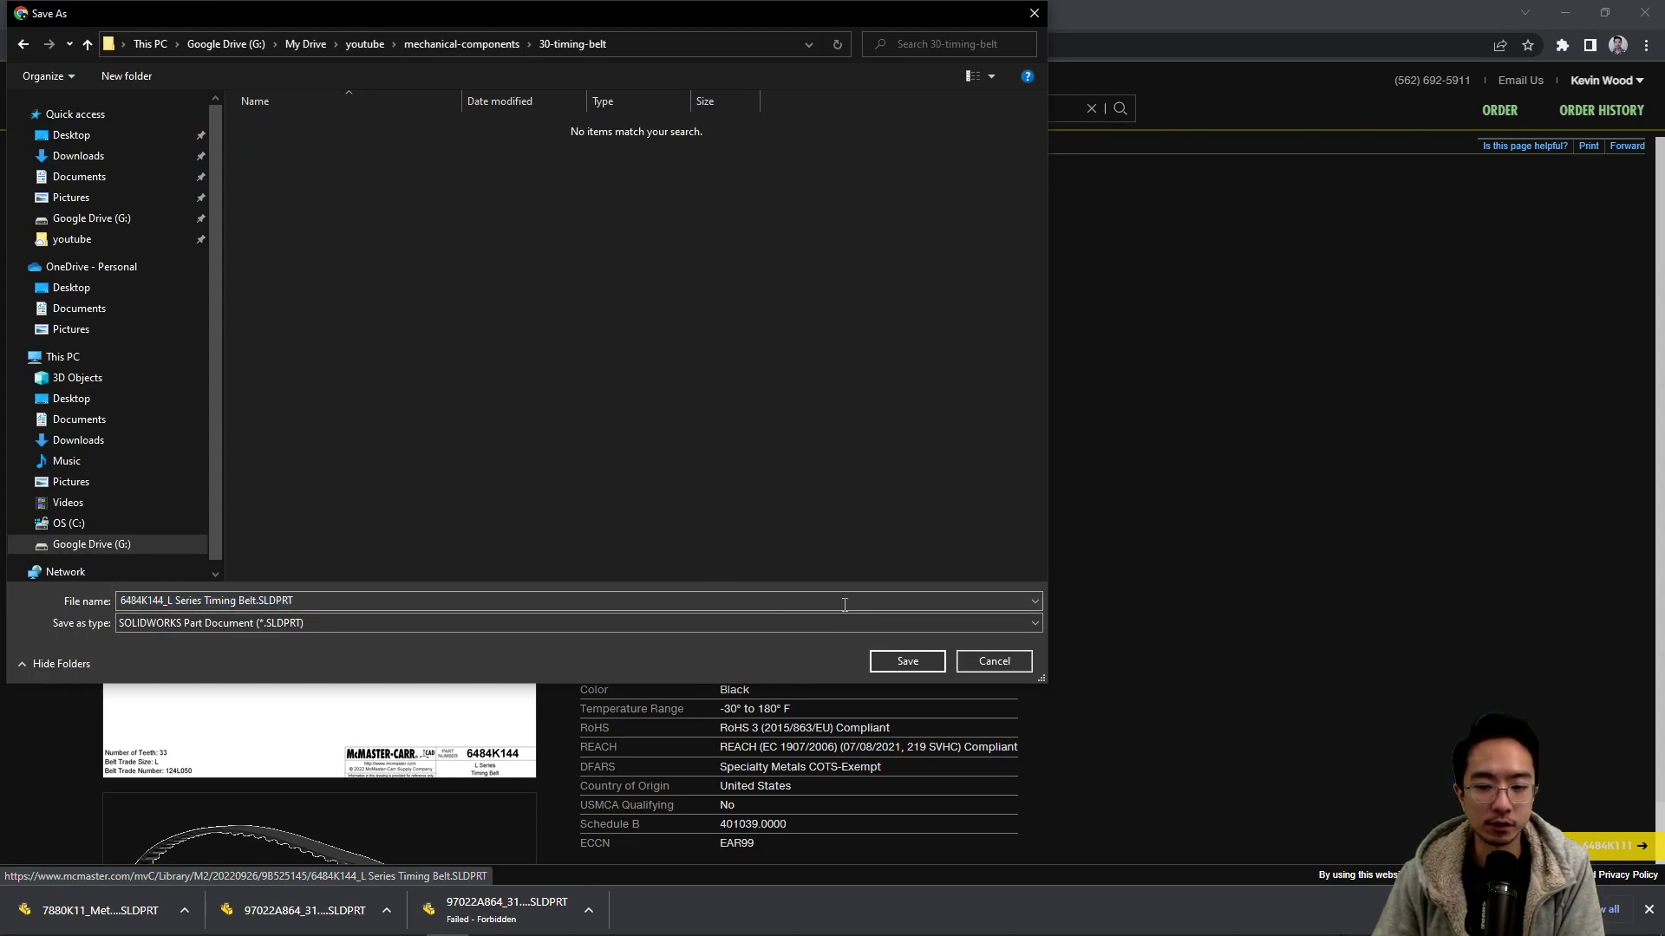
pyautogui.click(906, 662)
pyautogui.click(488, 10)
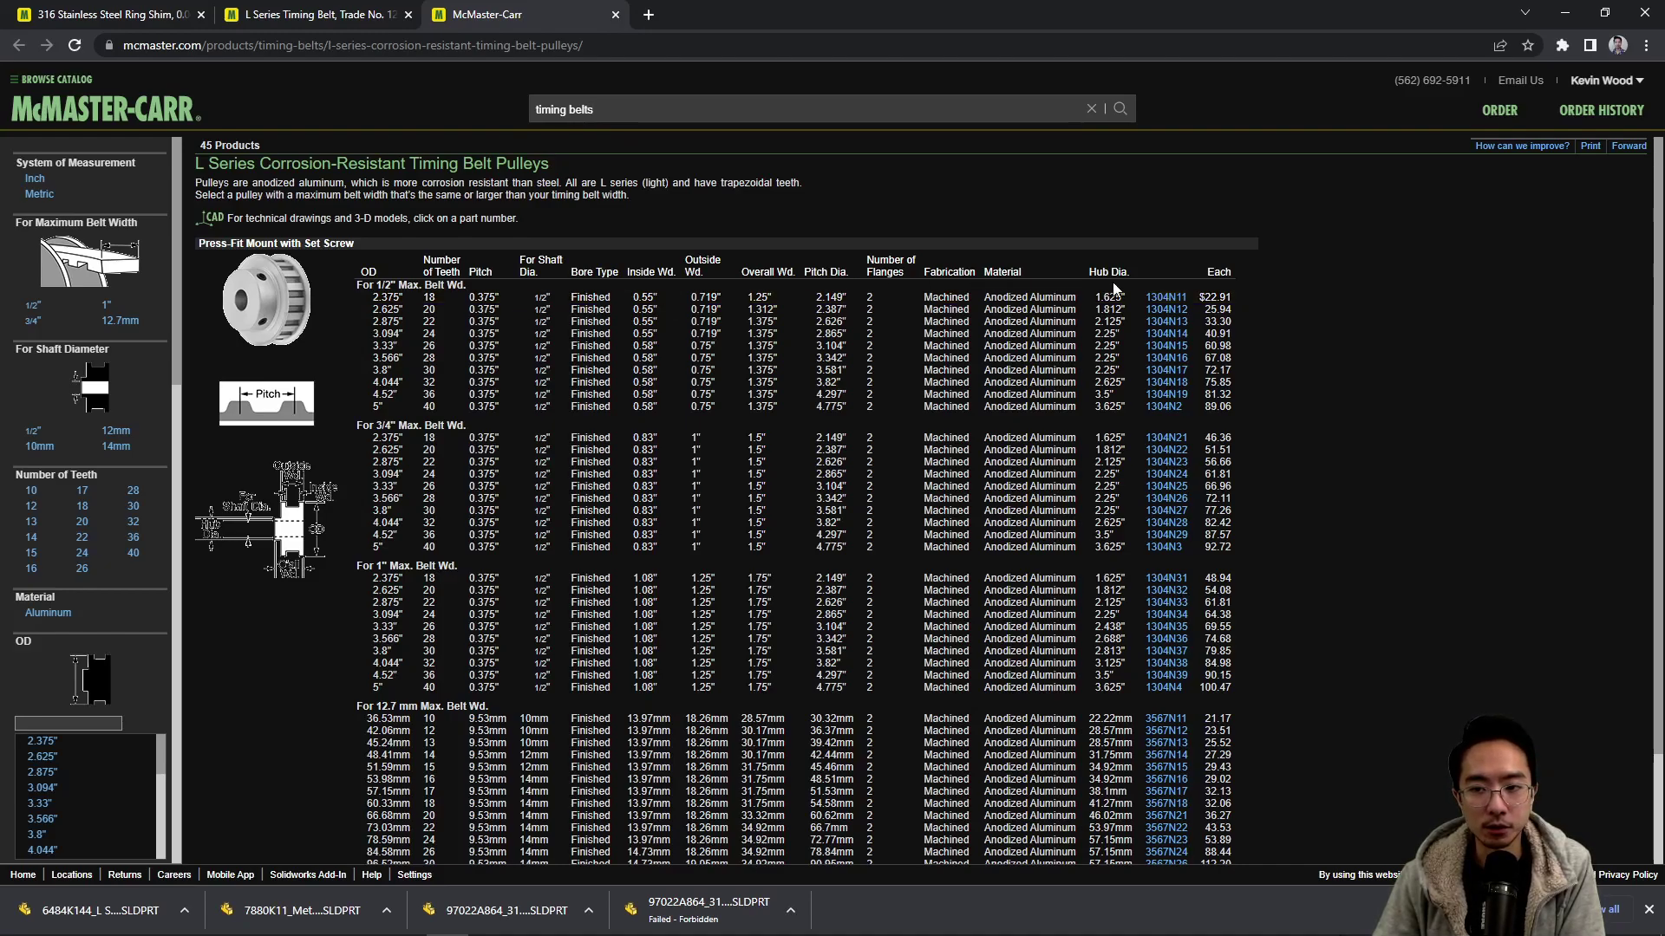
# - Download pulley 1304N11's SOLIDWORKS model into 30-timing-belt and open the downloaded 6484K144 belt file
pyautogui.click(1165, 297)
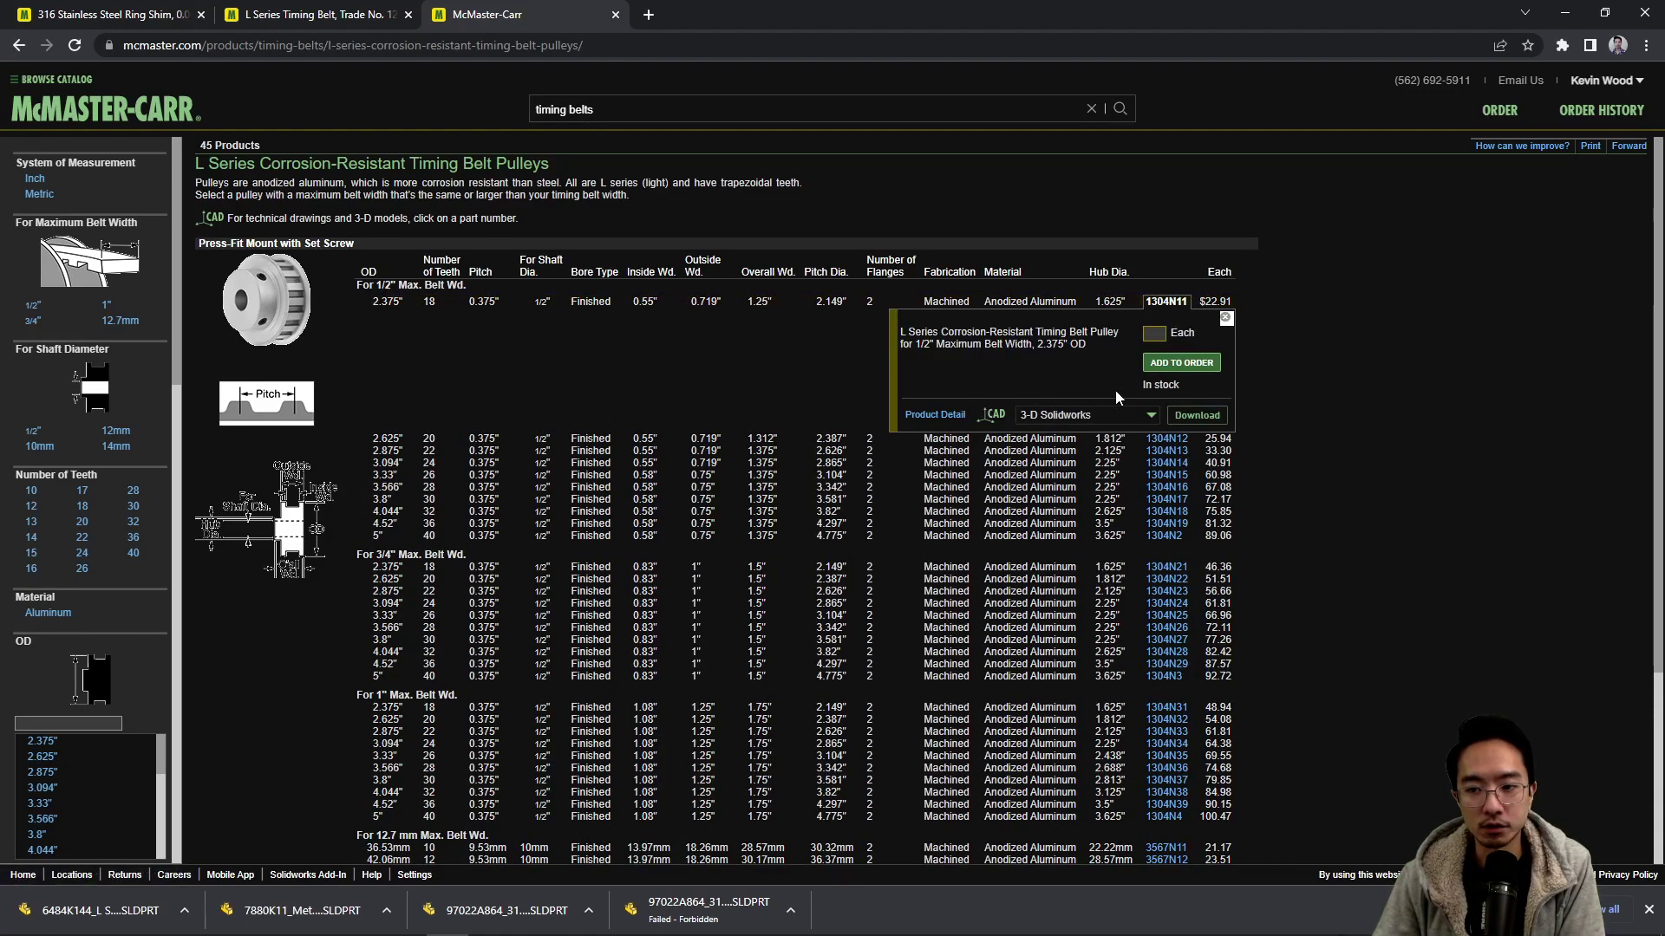
pyautogui.click(942, 414)
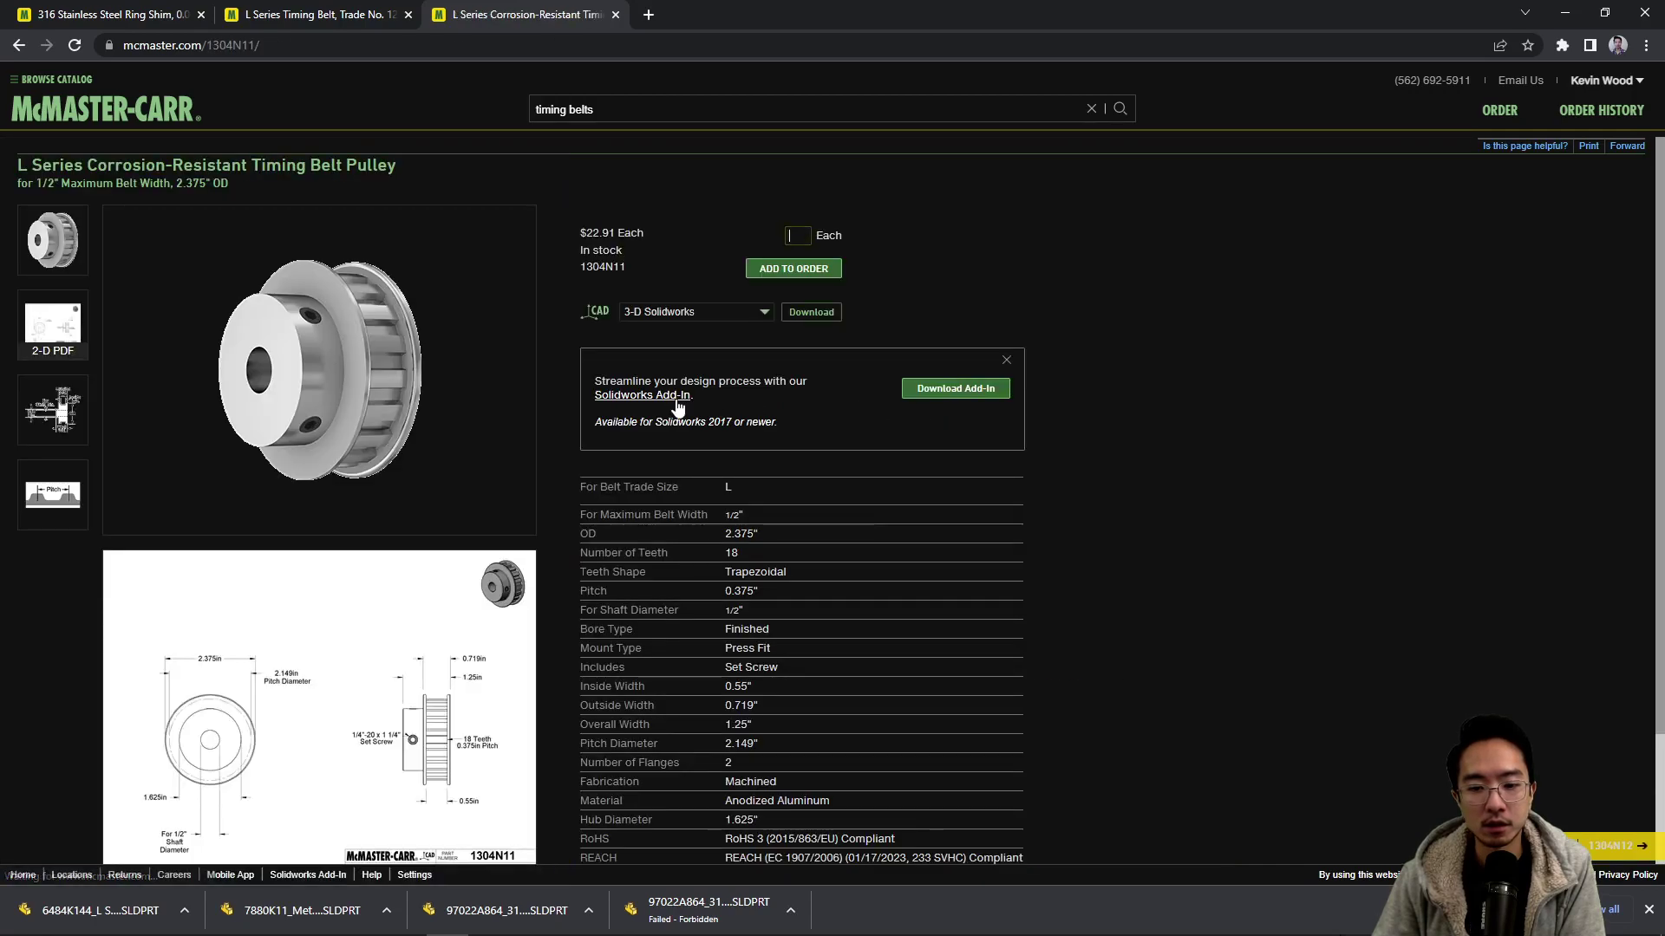
pyautogui.scroll(-2, 678, 408)
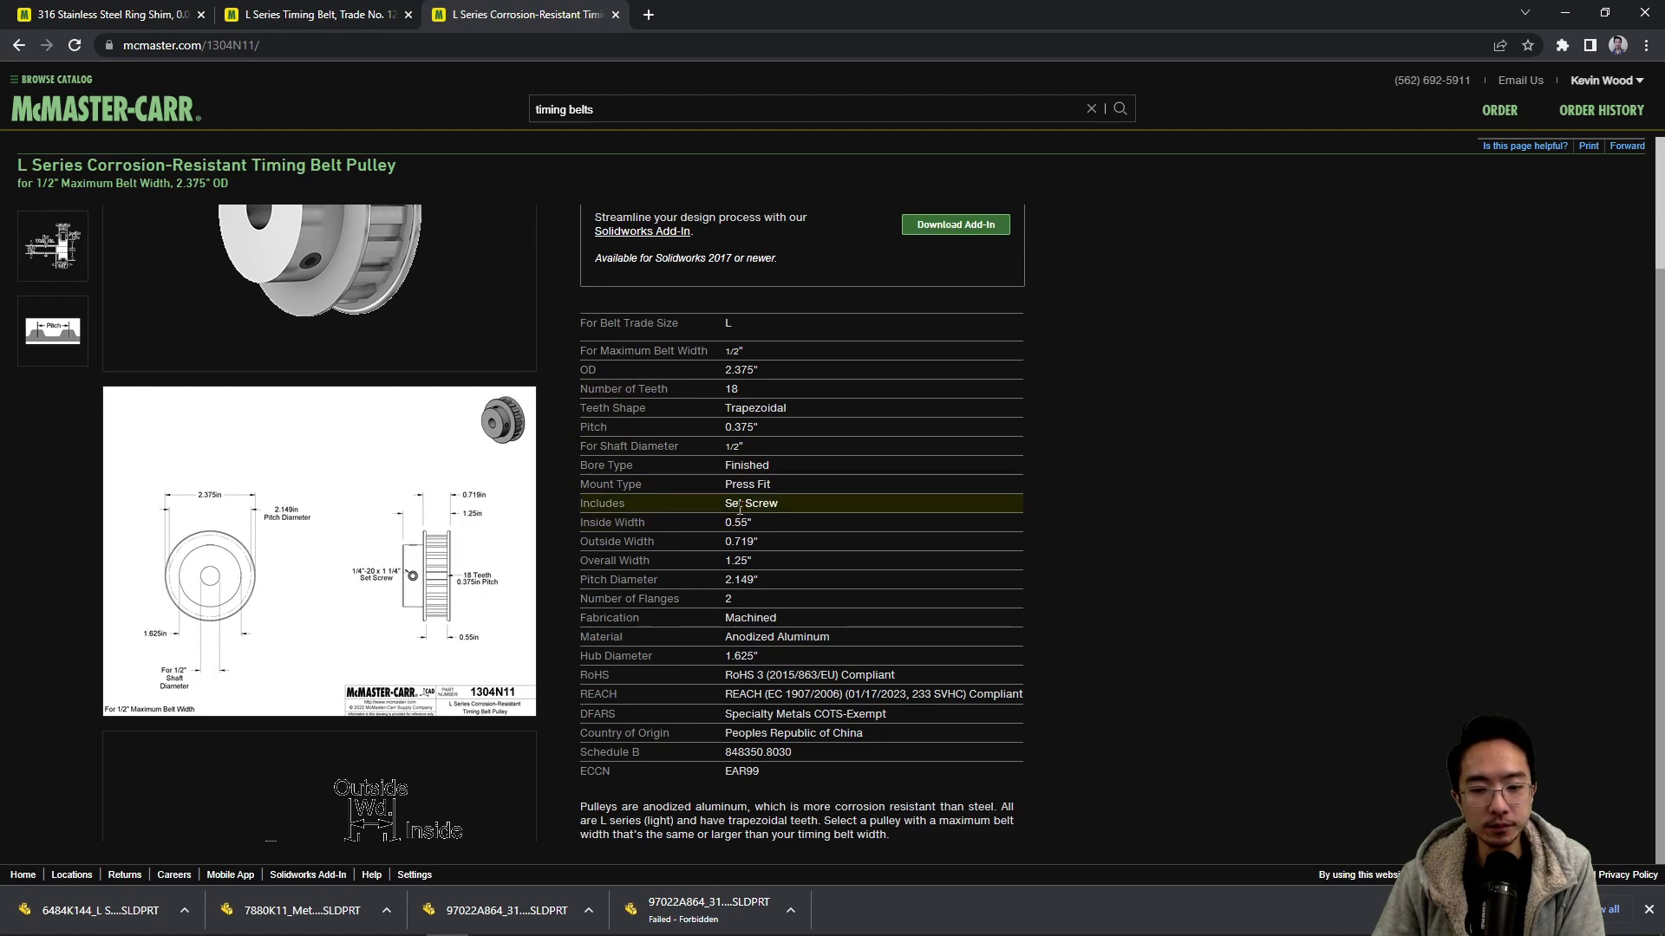
pyautogui.scroll(1, 739, 486)
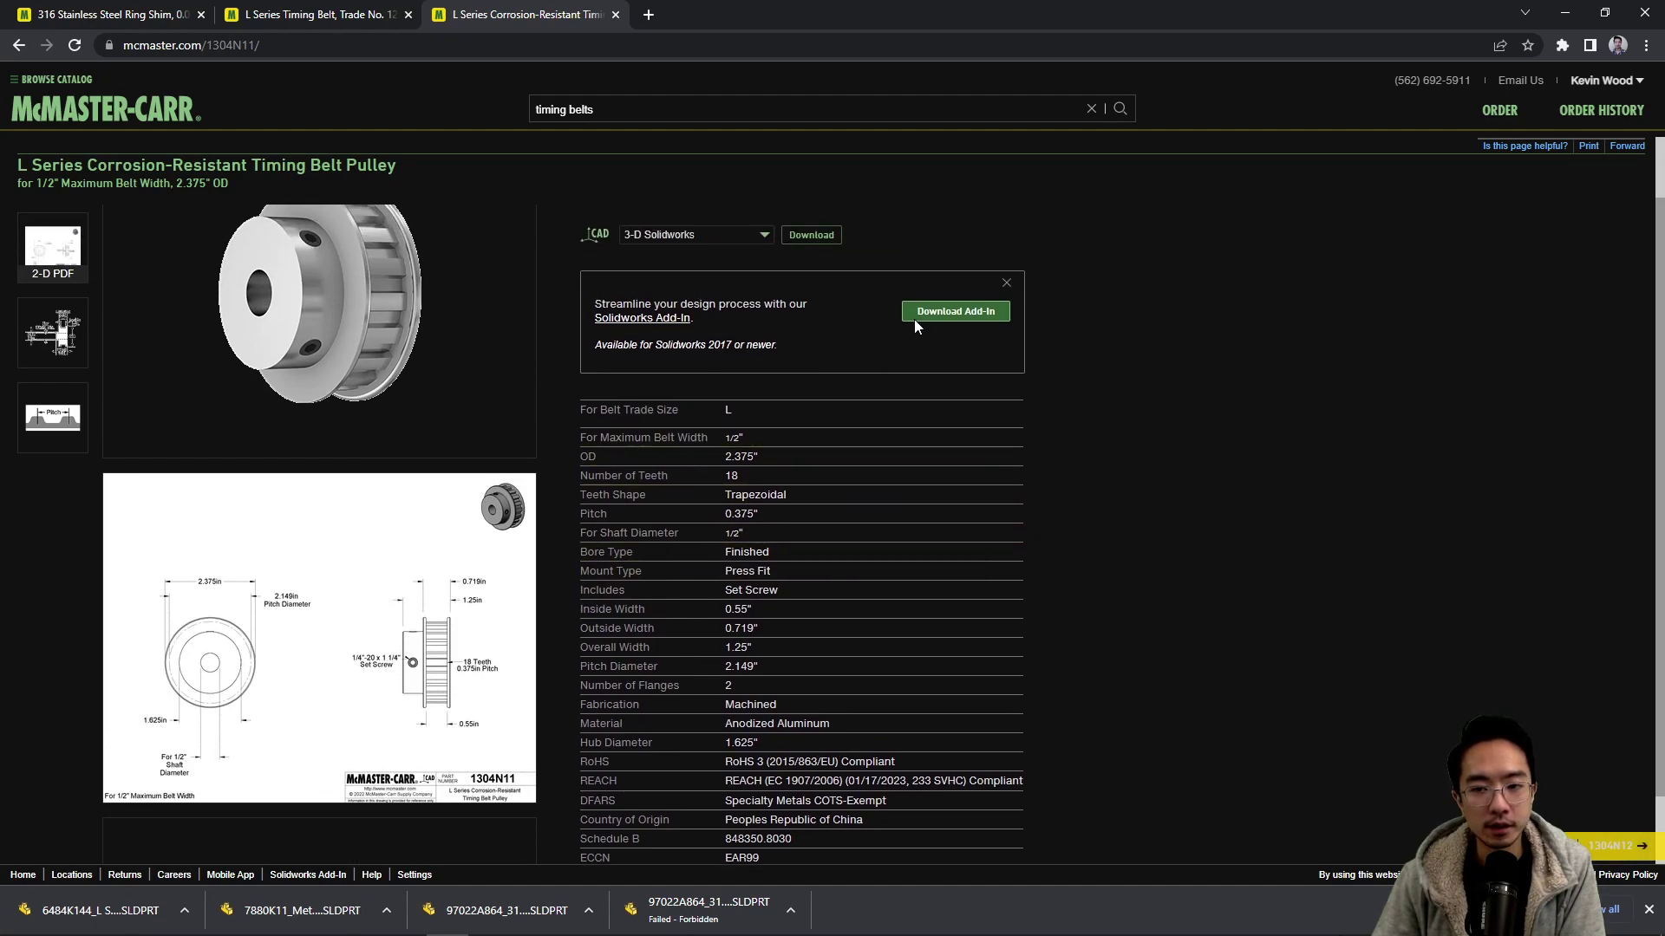
pyautogui.click(819, 241)
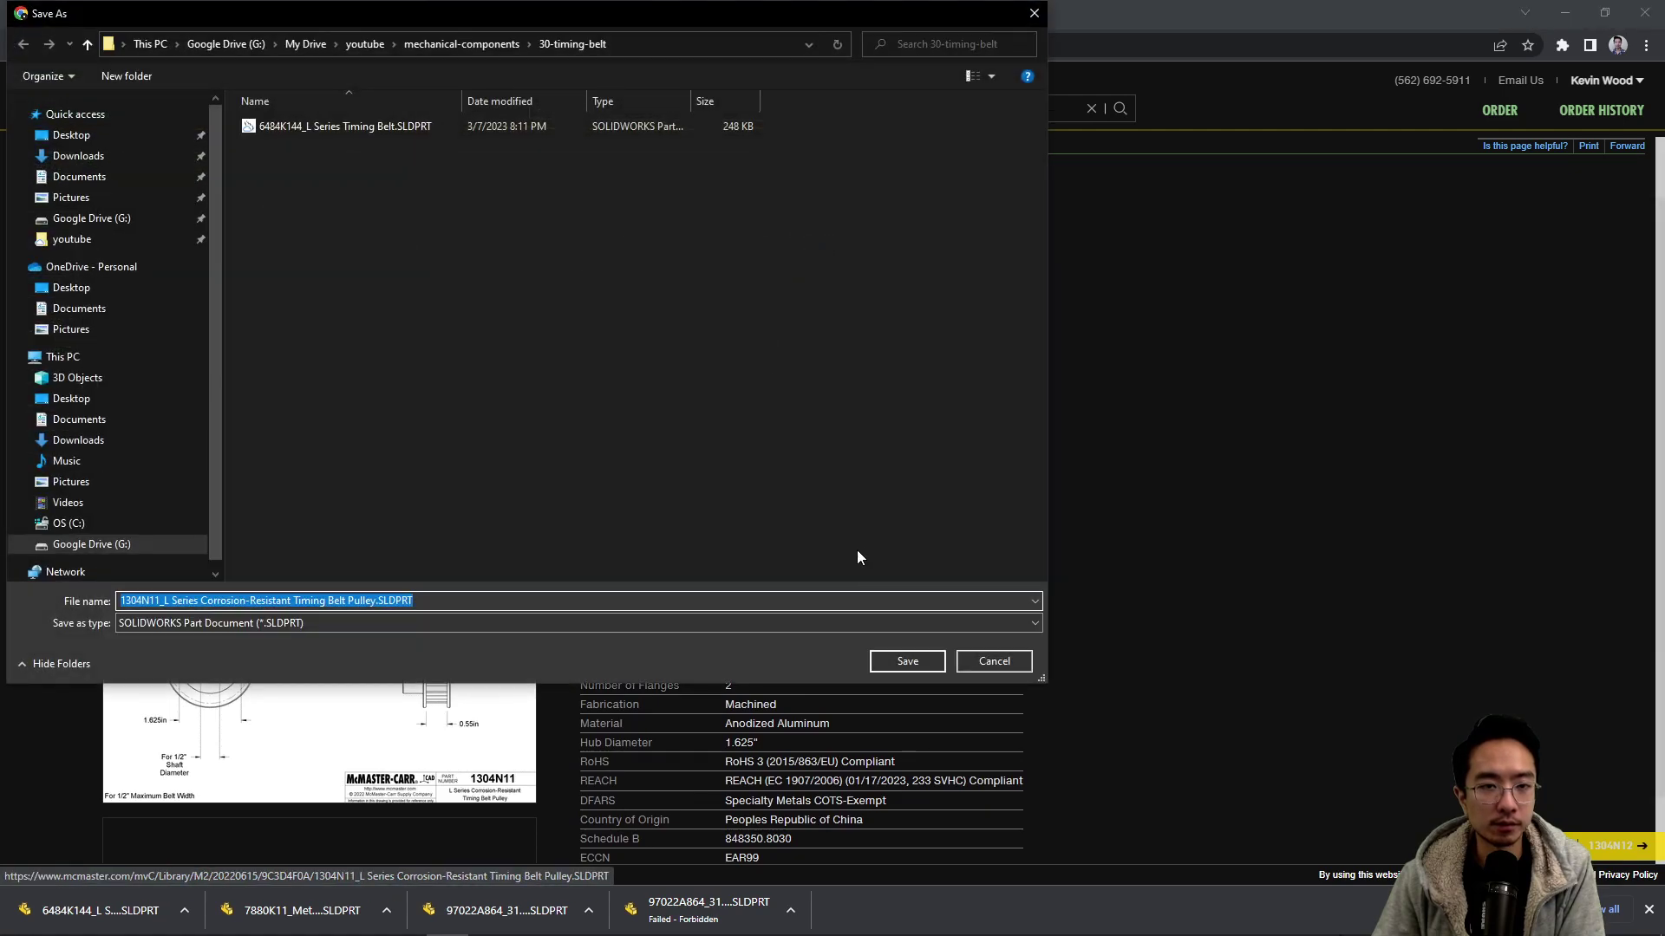
pyautogui.click(907, 661)
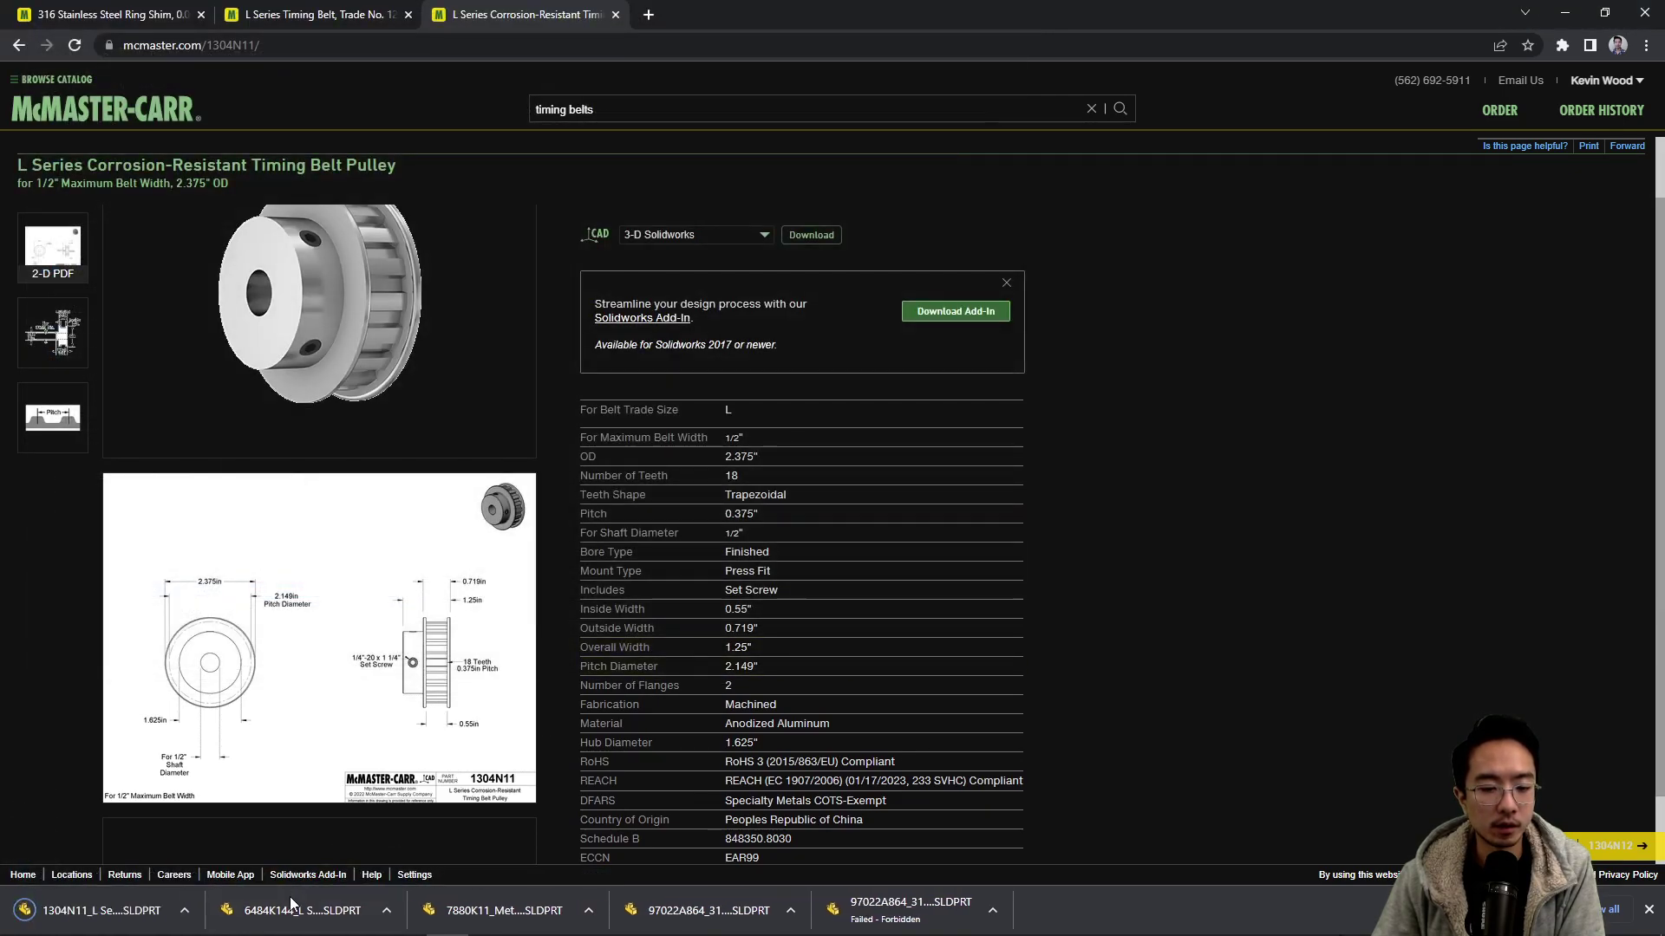
pyautogui.click(293, 910)
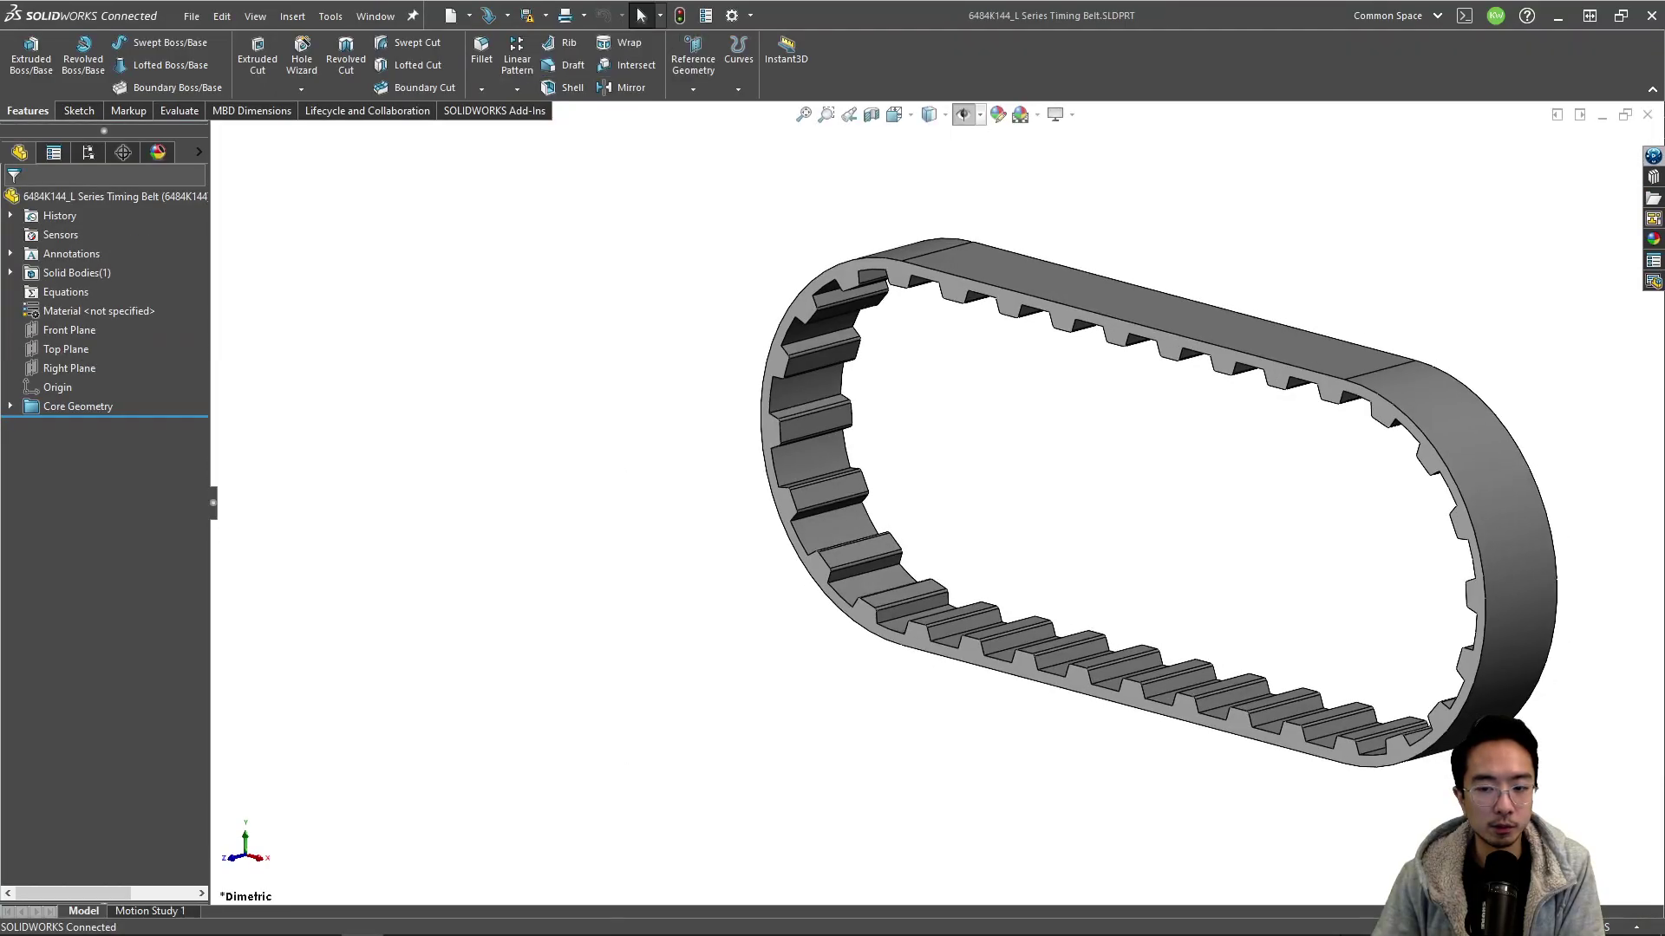
# - Open the 1304N11 pulley model in SOLIDWORKS, orbit it, and tile it vertically beside the belt
pyautogui.click(451, 921)
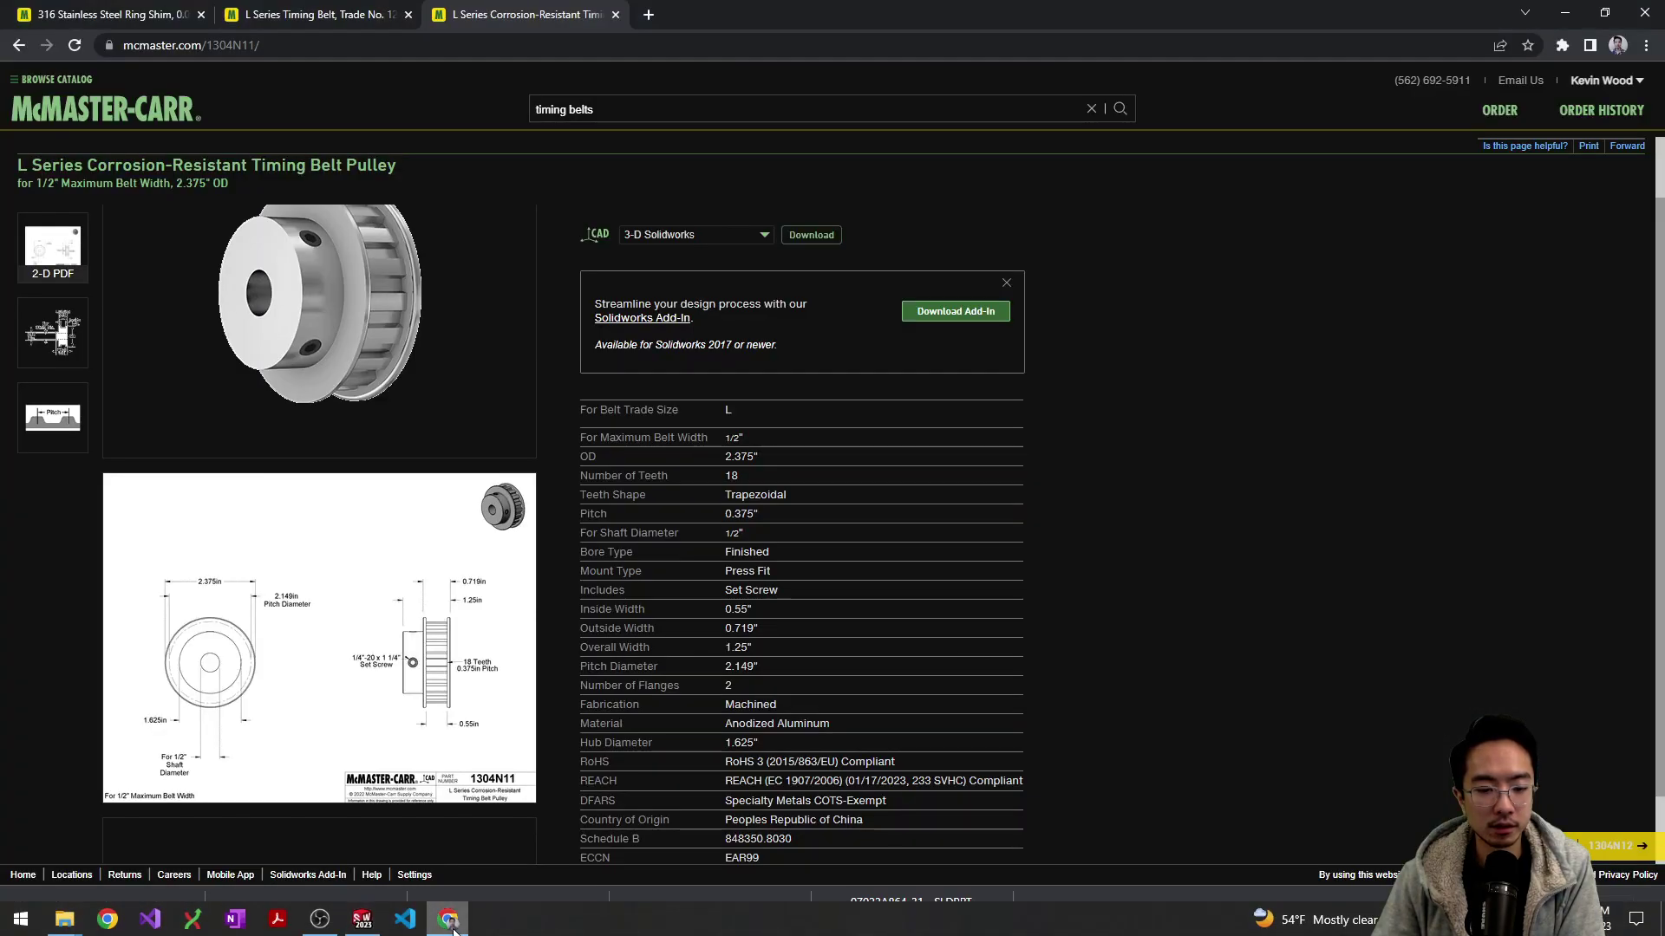
pyautogui.click(49, 909)
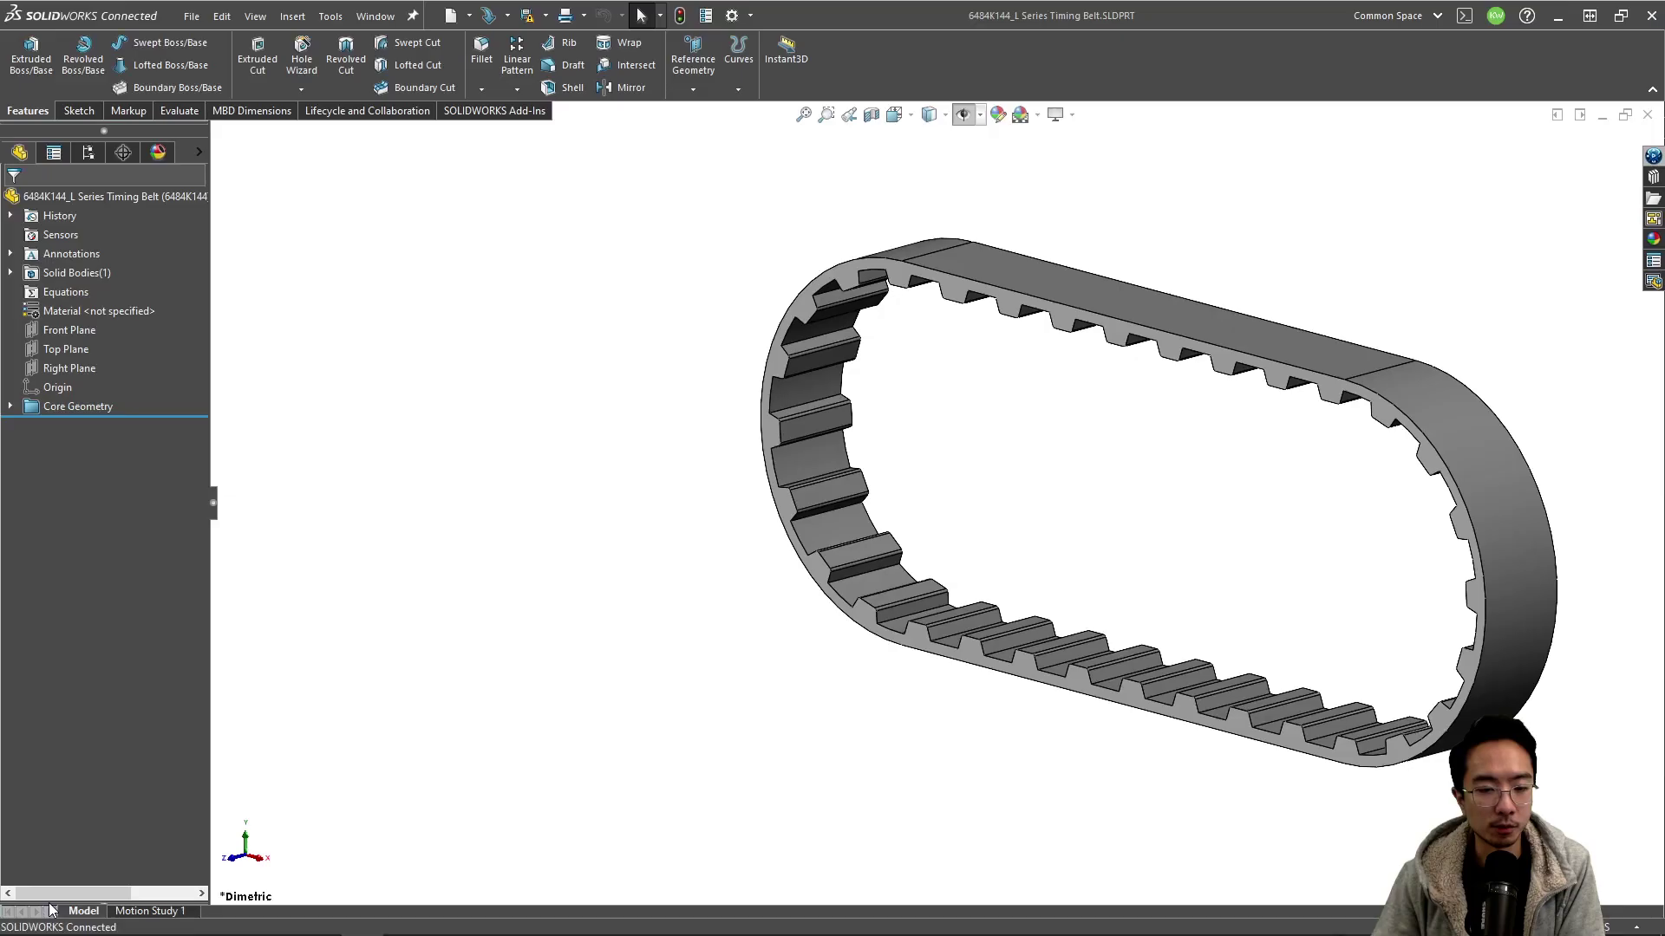
pyautogui.moveTo(1015, 390); pyautogui.dragTo(1113, 458, button='middle')
pyautogui.click(1563, 115)
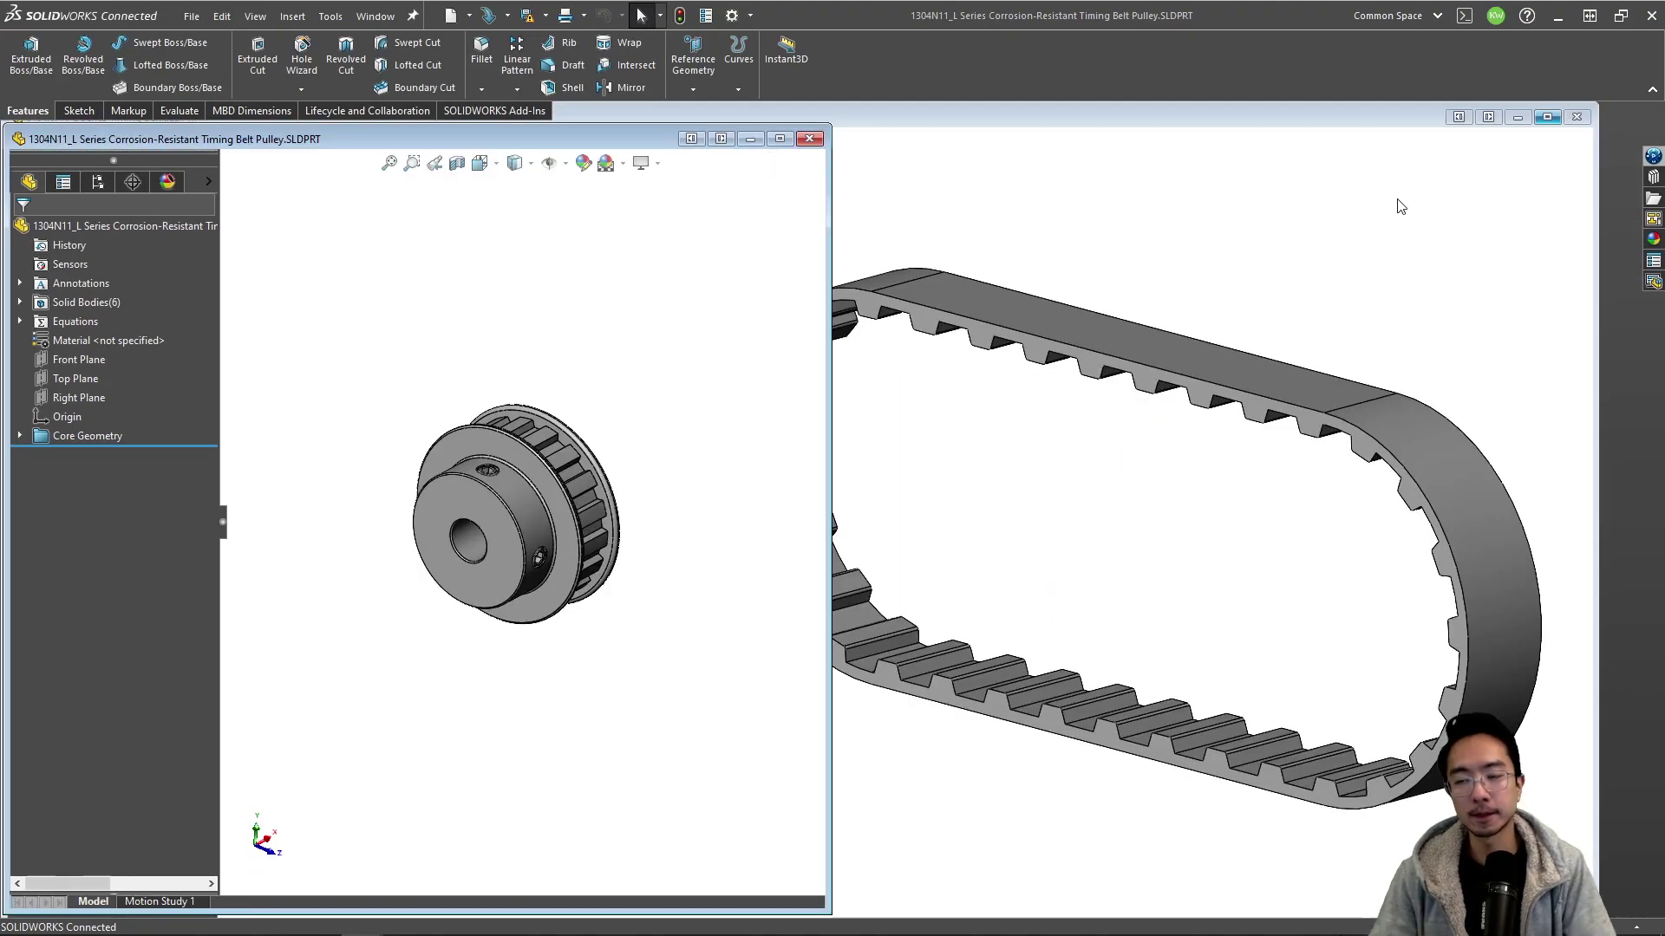
pyautogui.click(203, 19)
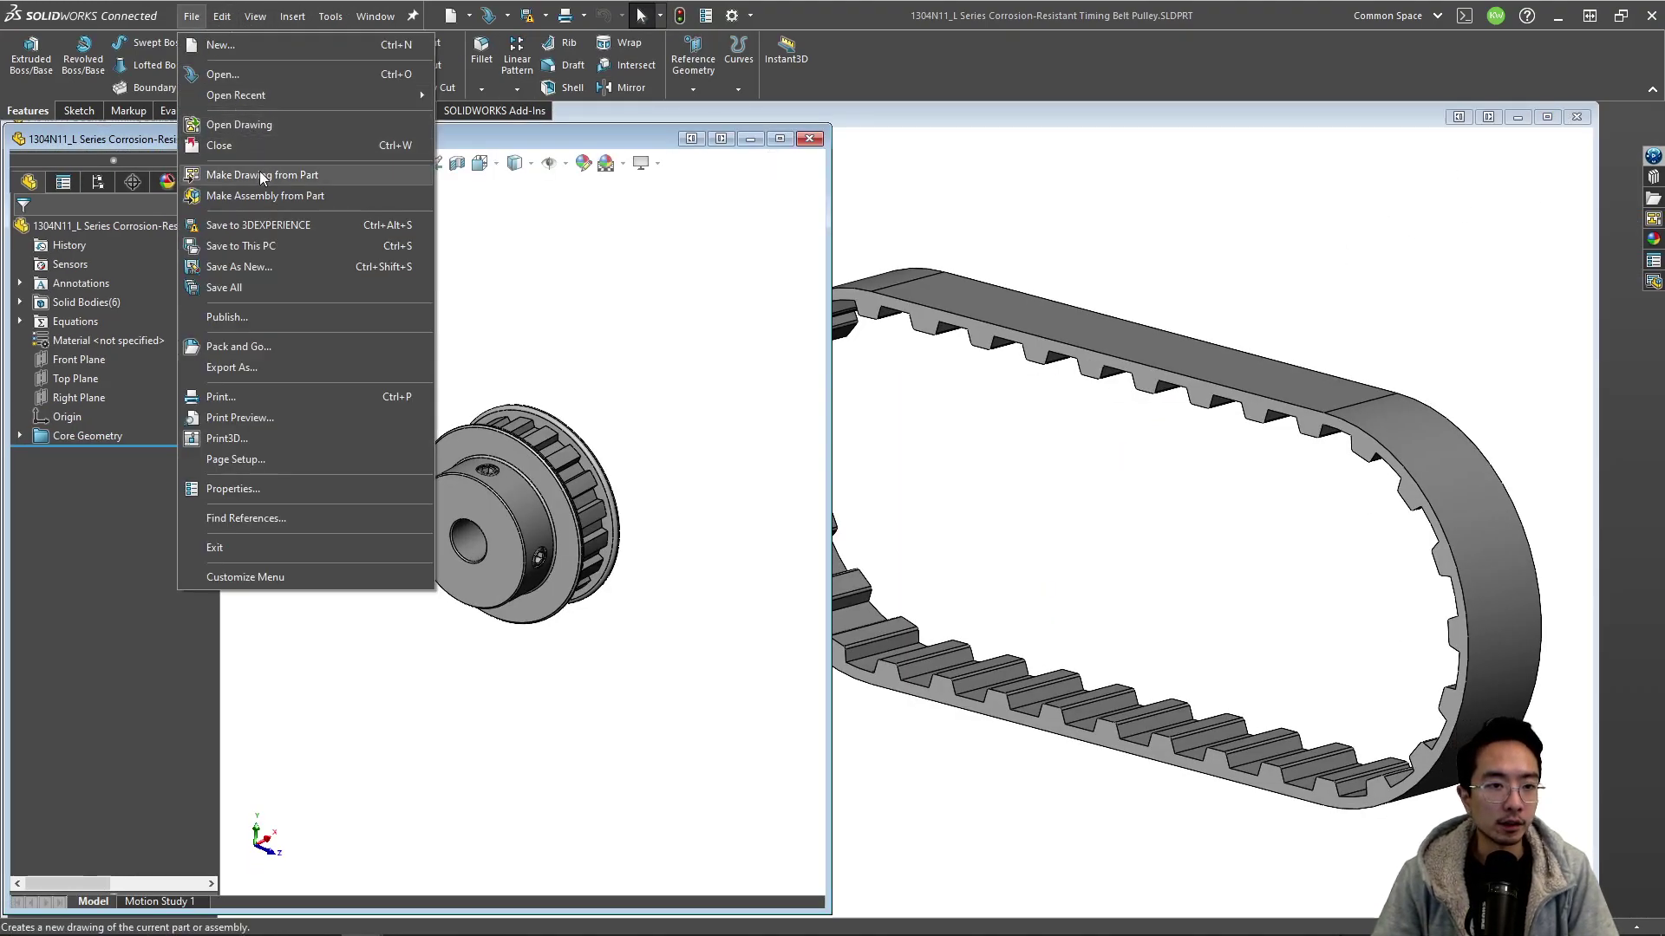
# - Make a new assembly from the part with the 6484K144 belt as the first, fixed component
pyautogui.click(262, 196)
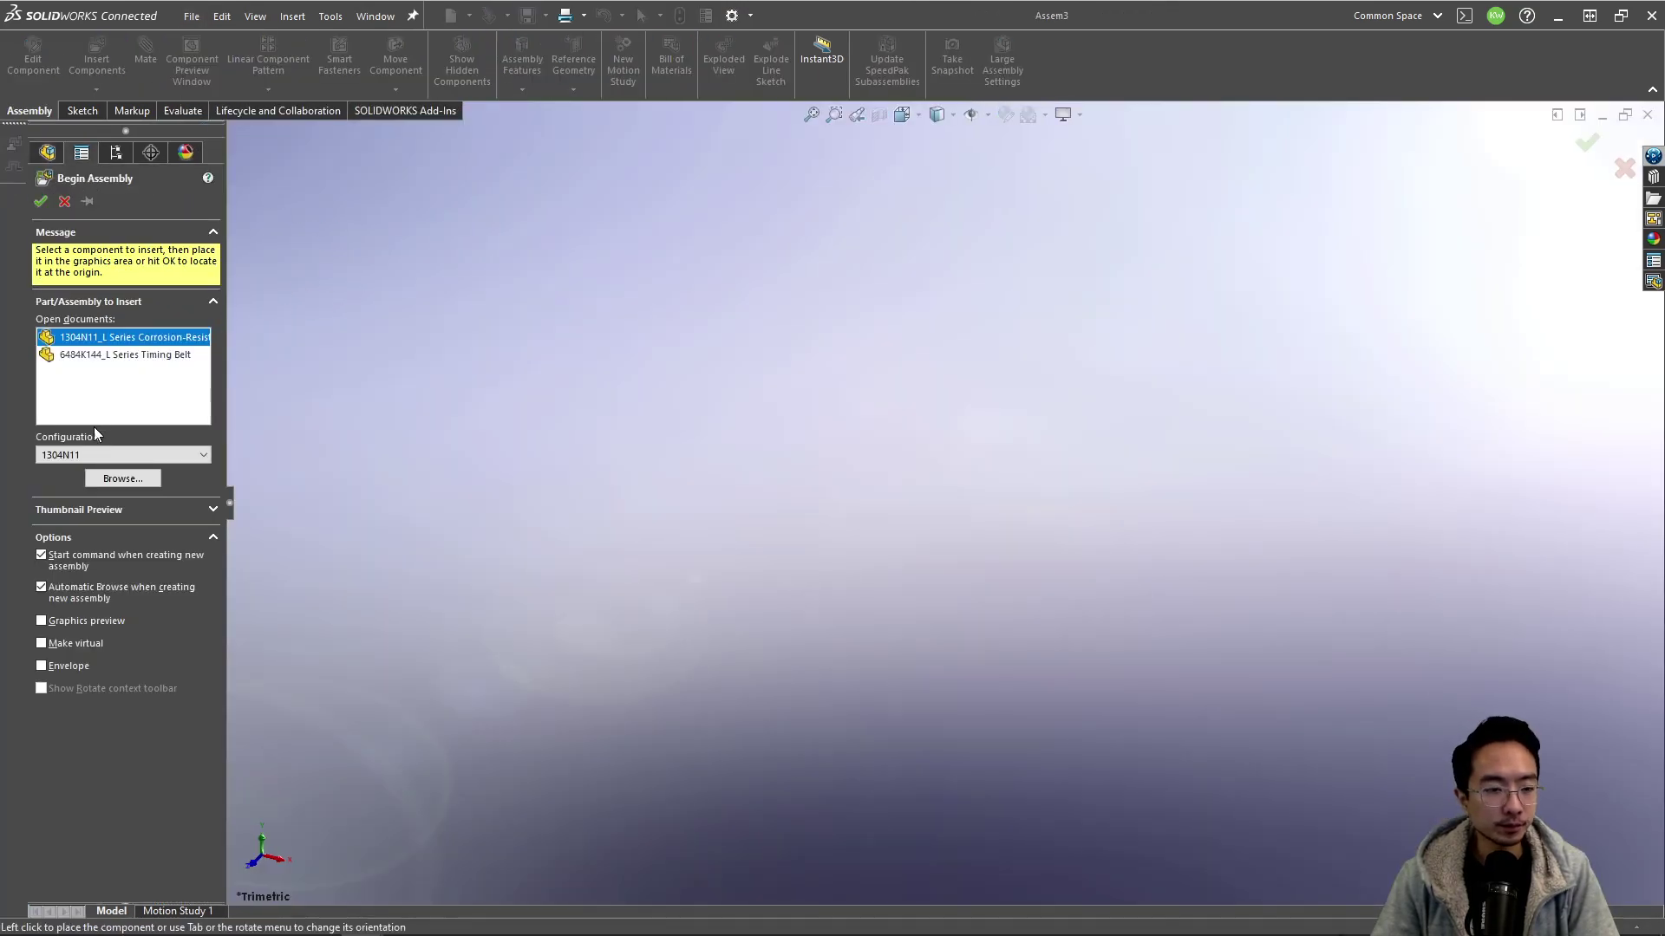
pyautogui.click(139, 357)
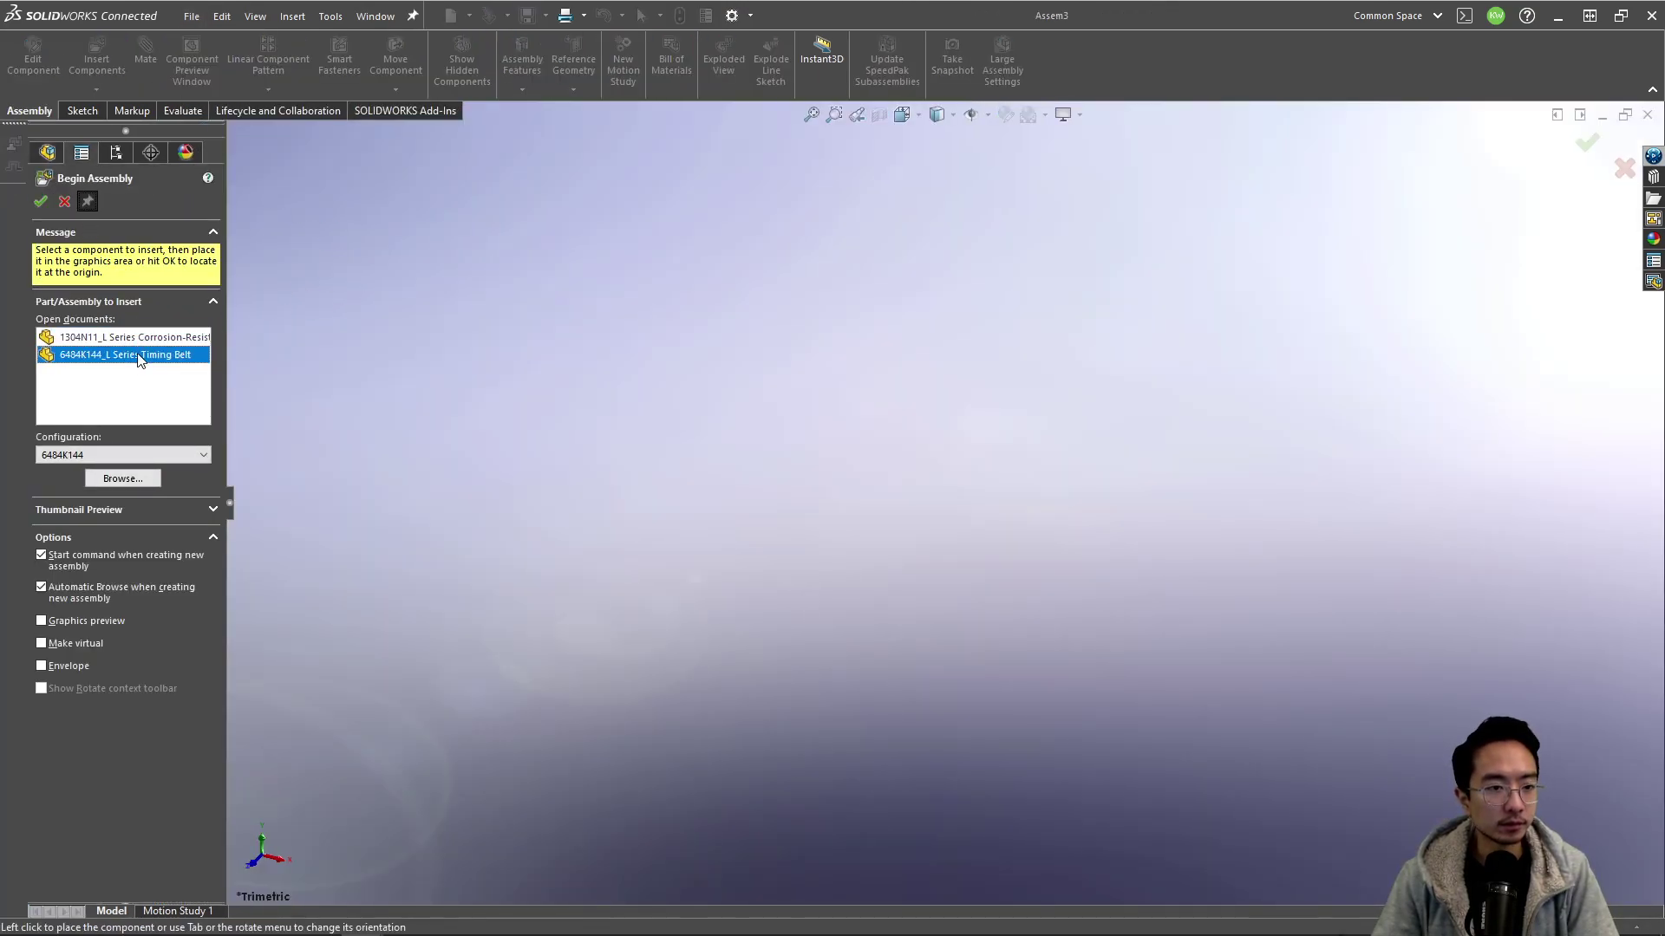
pyautogui.click(108, 337)
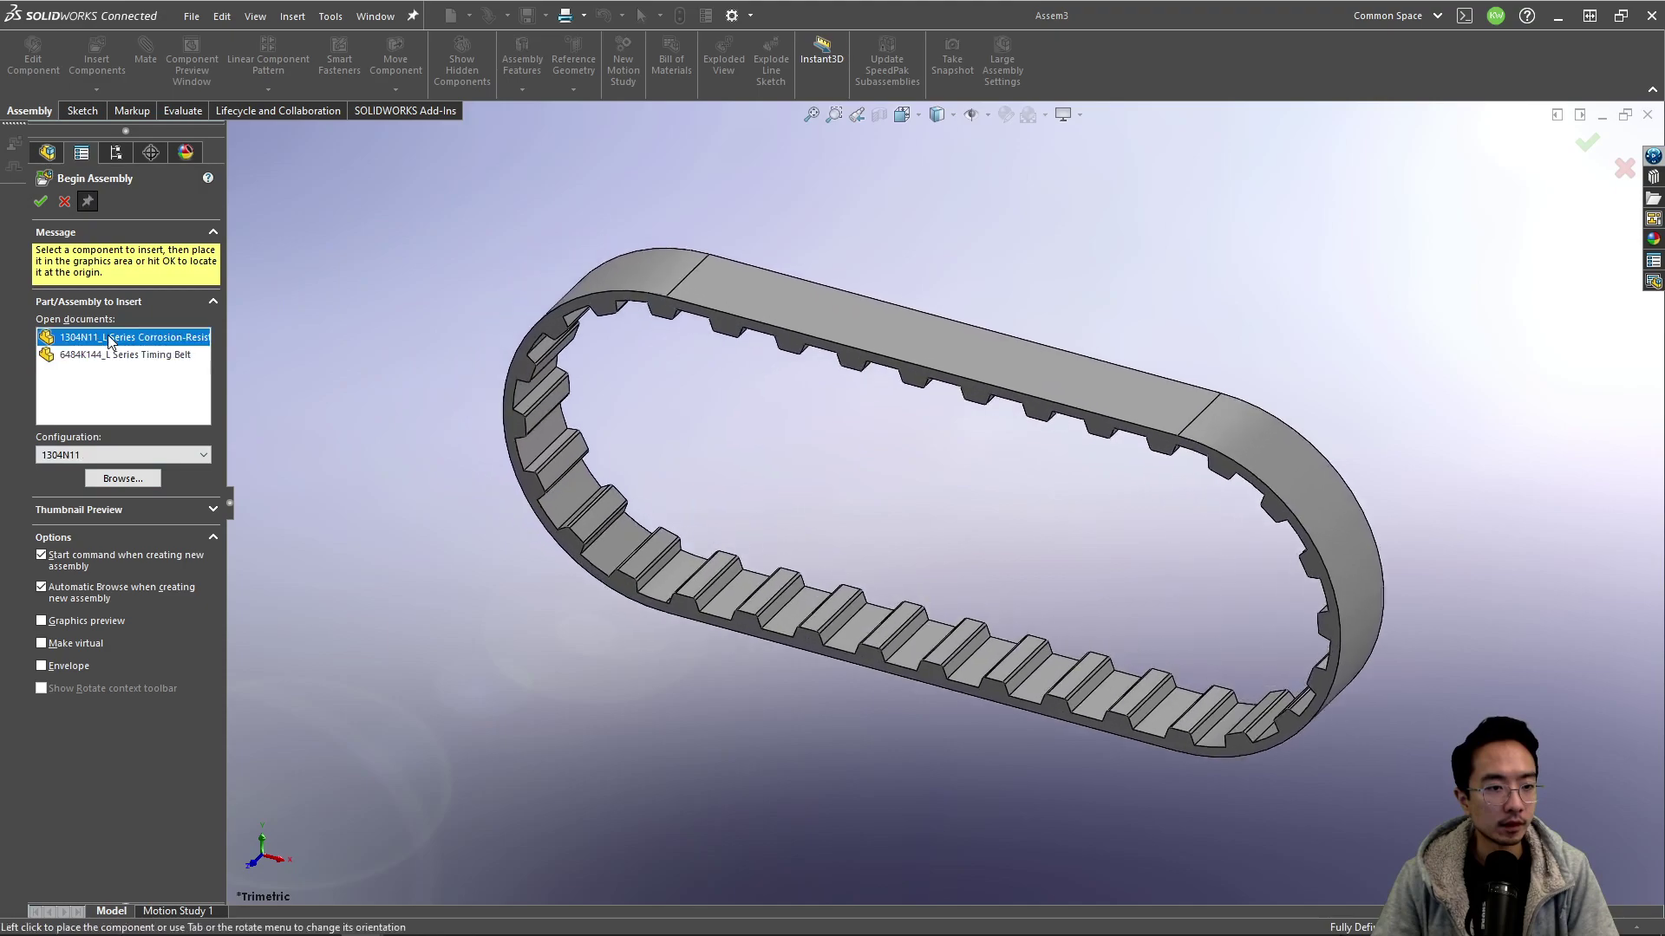
# - Place the 1304N11 pulley beside the belt and orbit to a side view of both
pyautogui.click(340, 346)
pyautogui.moveTo(537, 416); pyautogui.dragTo(486, 444)
pyautogui.scroll(3, 607, 434)
pyautogui.moveTo(607, 433); pyautogui.dragTo(798, 391, button='middle')
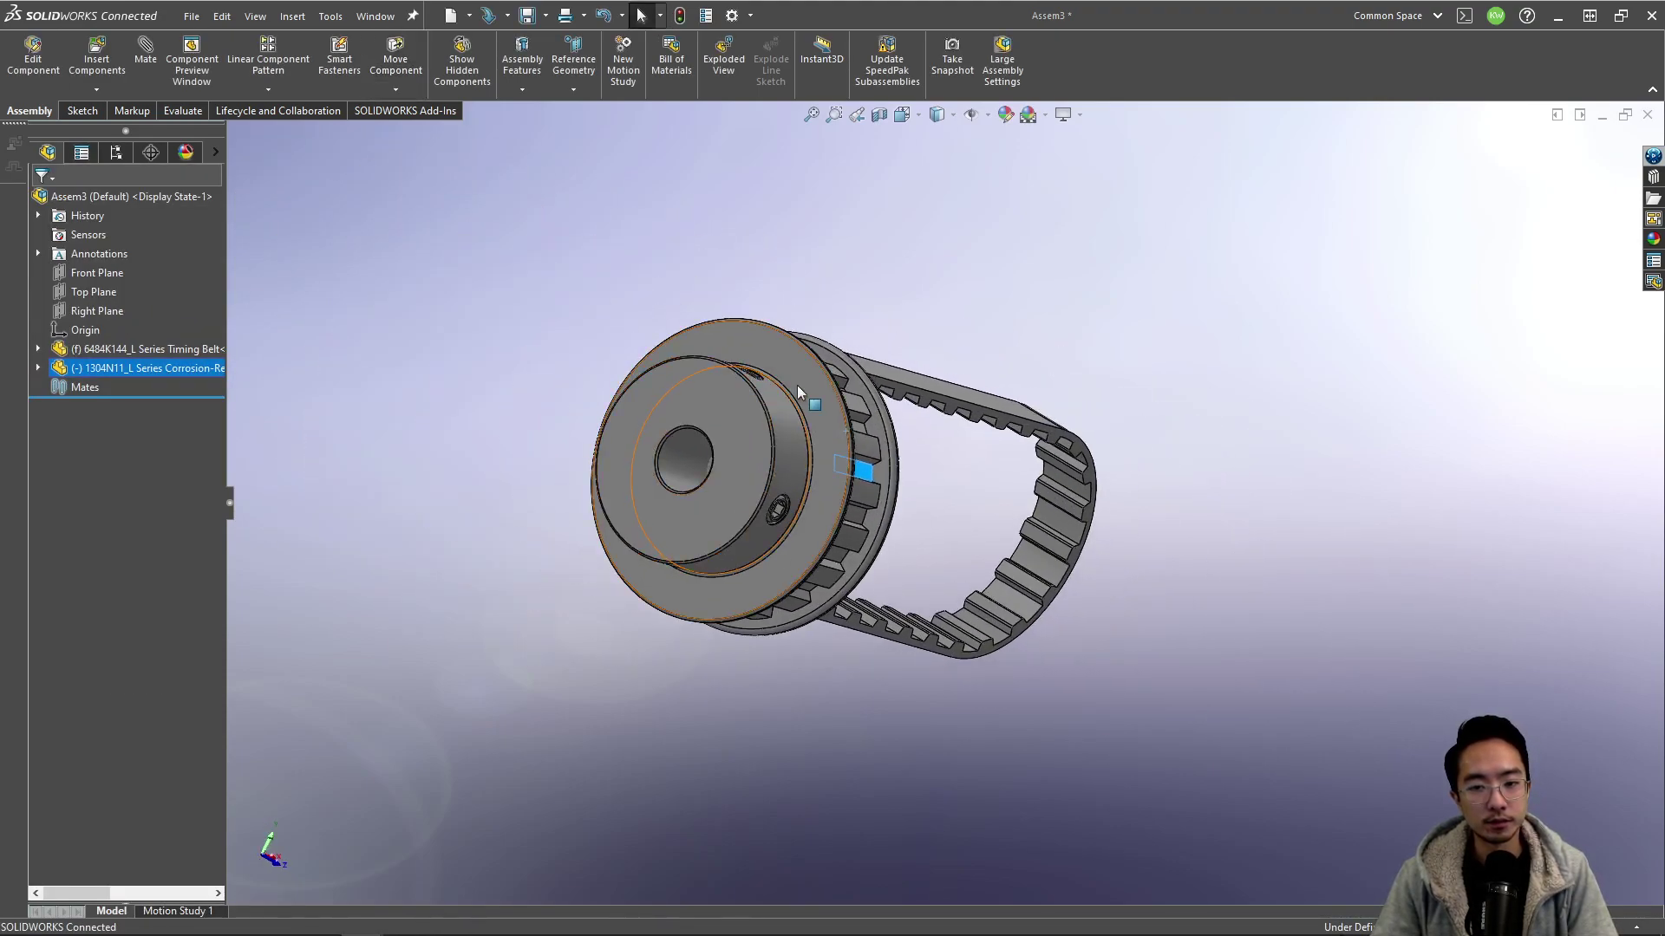
pyautogui.click(798, 392)
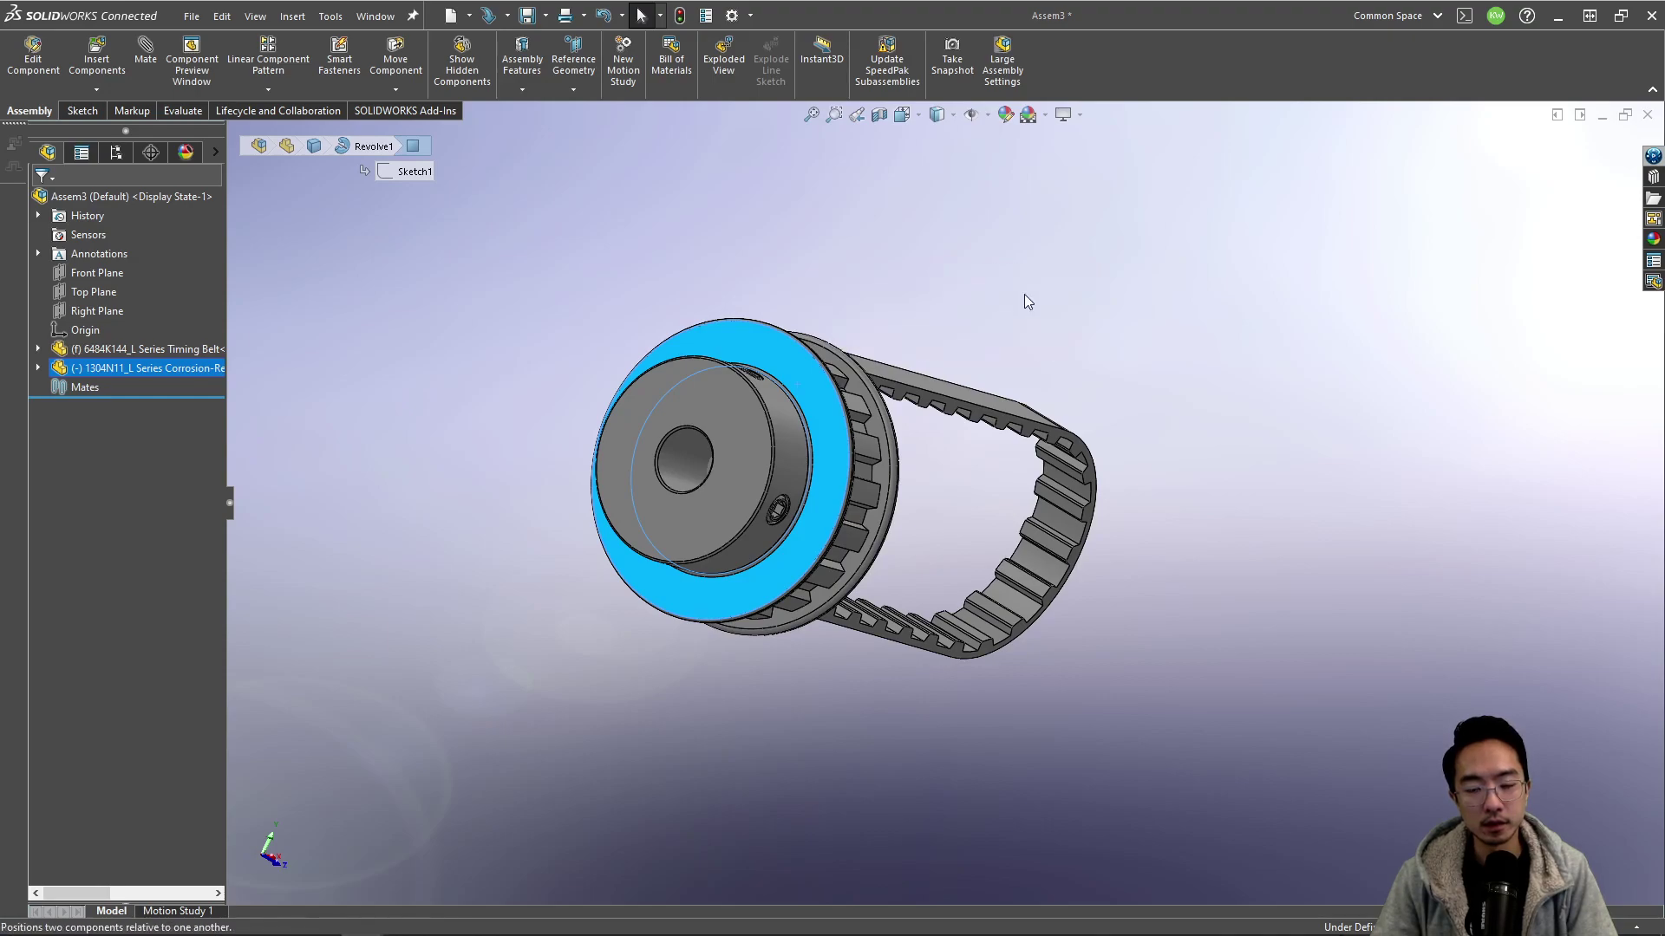
pyautogui.click(1027, 301)
pyautogui.moveTo(1028, 301); pyautogui.dragTo(877, 419, button='middle')
pyautogui.scroll(-3, 780, 408)
# - Mate a belt face coincident to the pulley's flange face, creating Coincident1
pyautogui.click(783, 412)
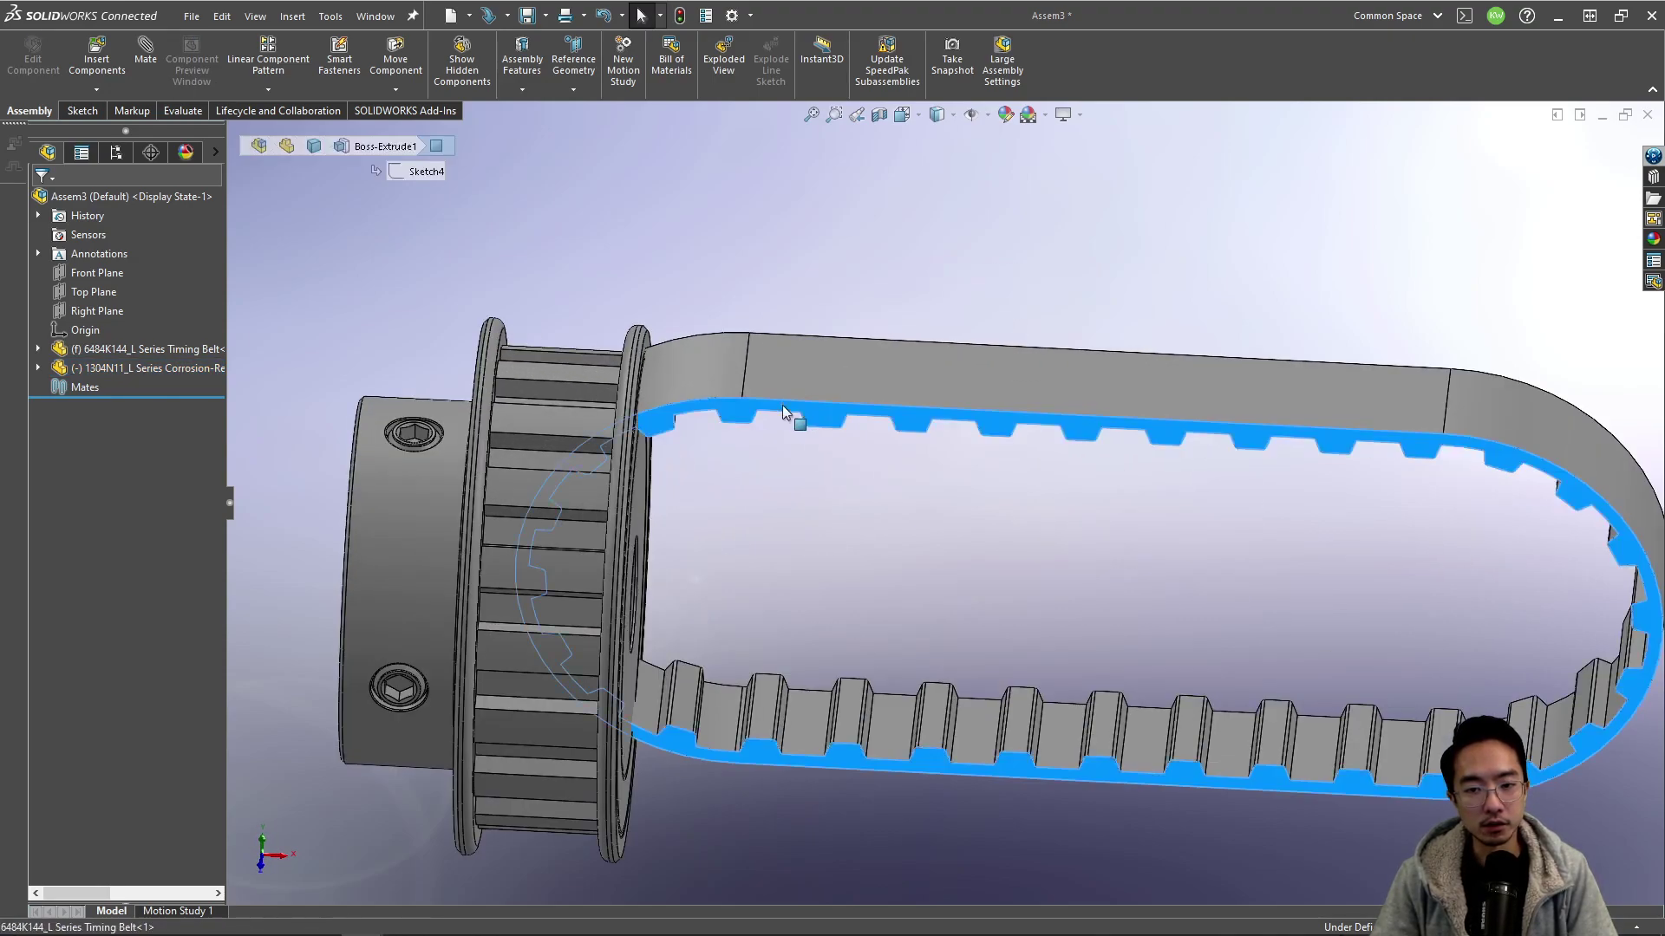
pyautogui.click(1004, 305)
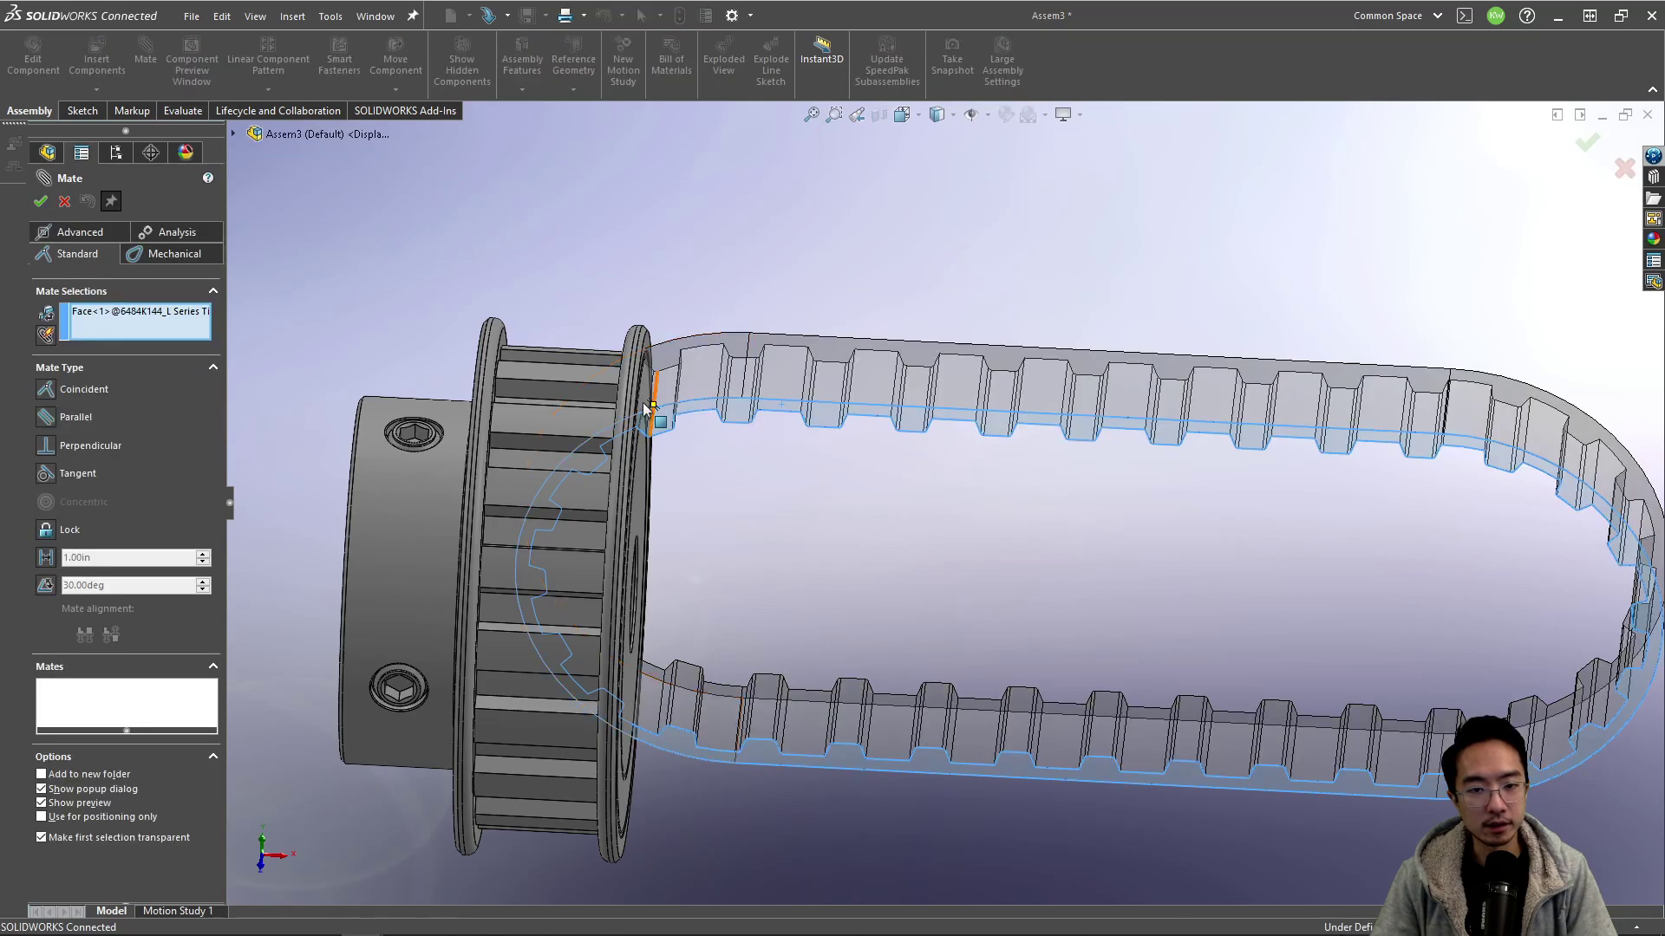
pyautogui.click(648, 408)
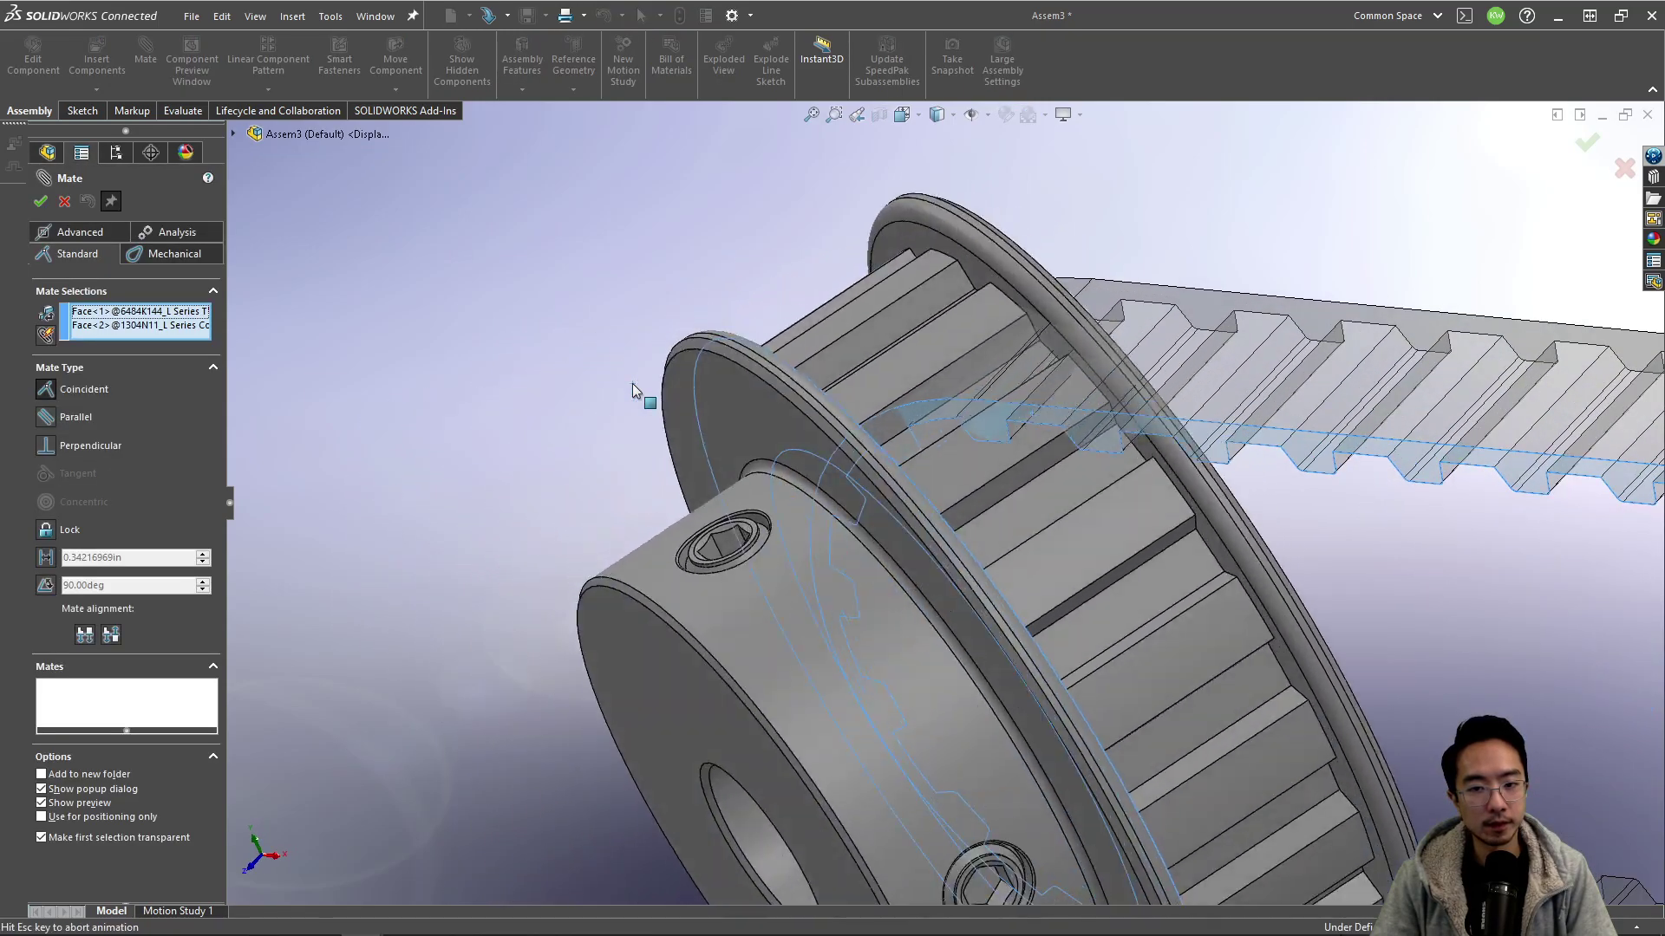
pyautogui.press('Return')
pyautogui.moveTo(638, 383); pyautogui.dragTo(830, 455, button='middle')
pyautogui.scroll(3, 954, 494)
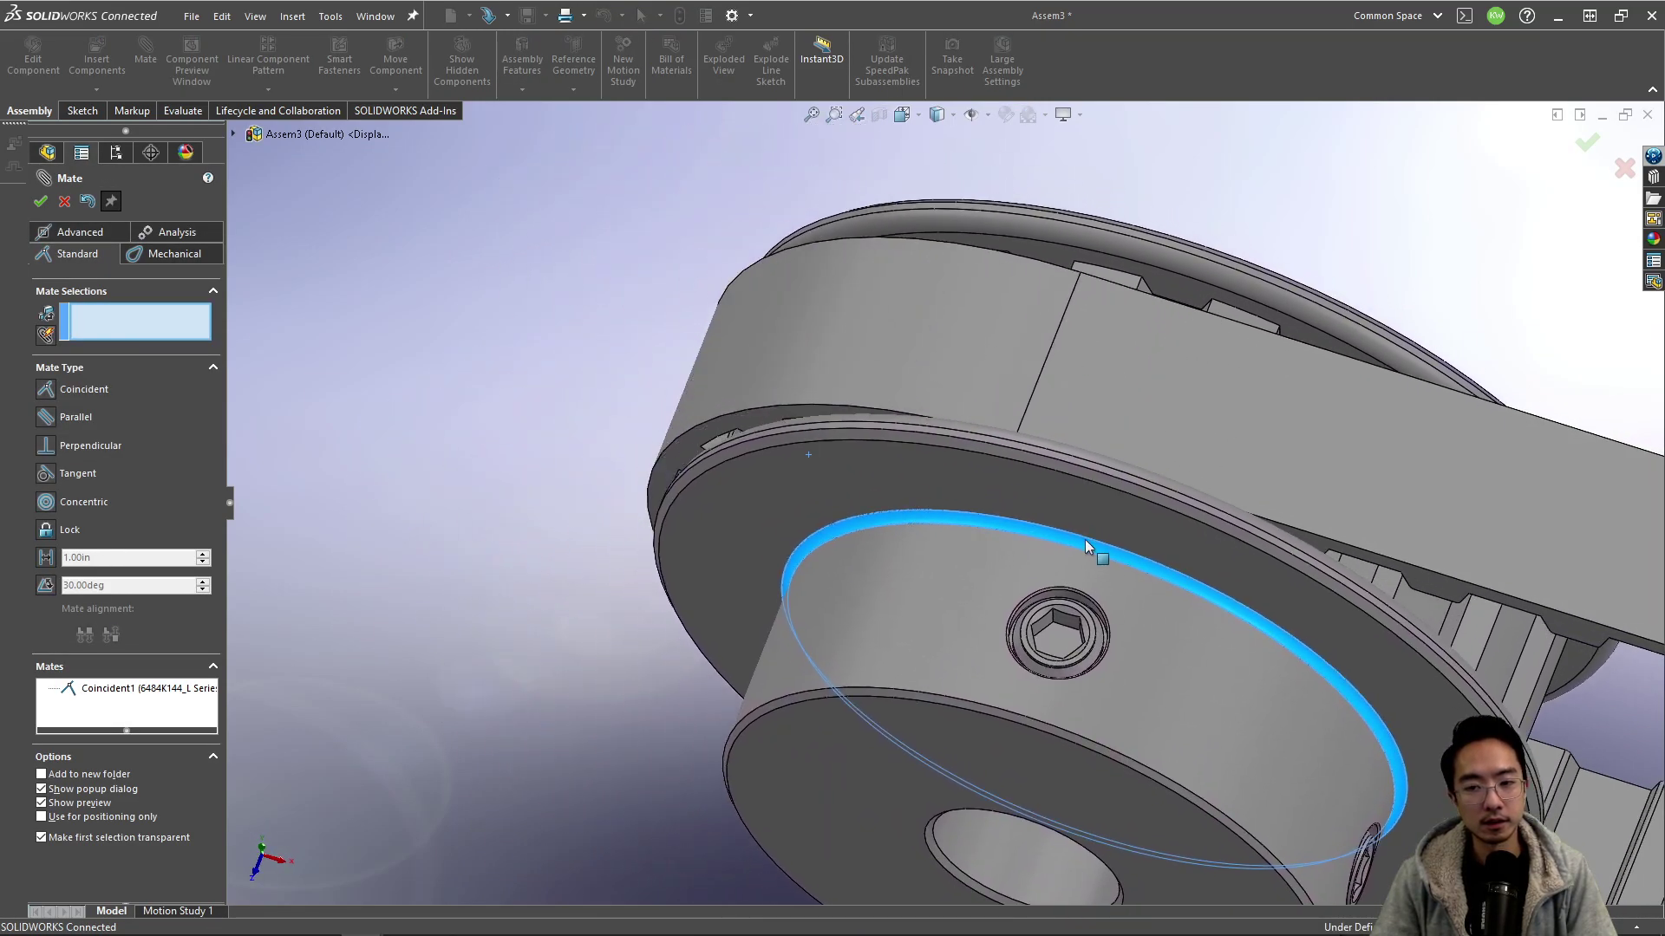
pyautogui.scroll(-5, 1078, 550)
pyautogui.moveTo(1078, 549); pyautogui.dragTo(867, 716, button='middle')
pyautogui.press('Escape')
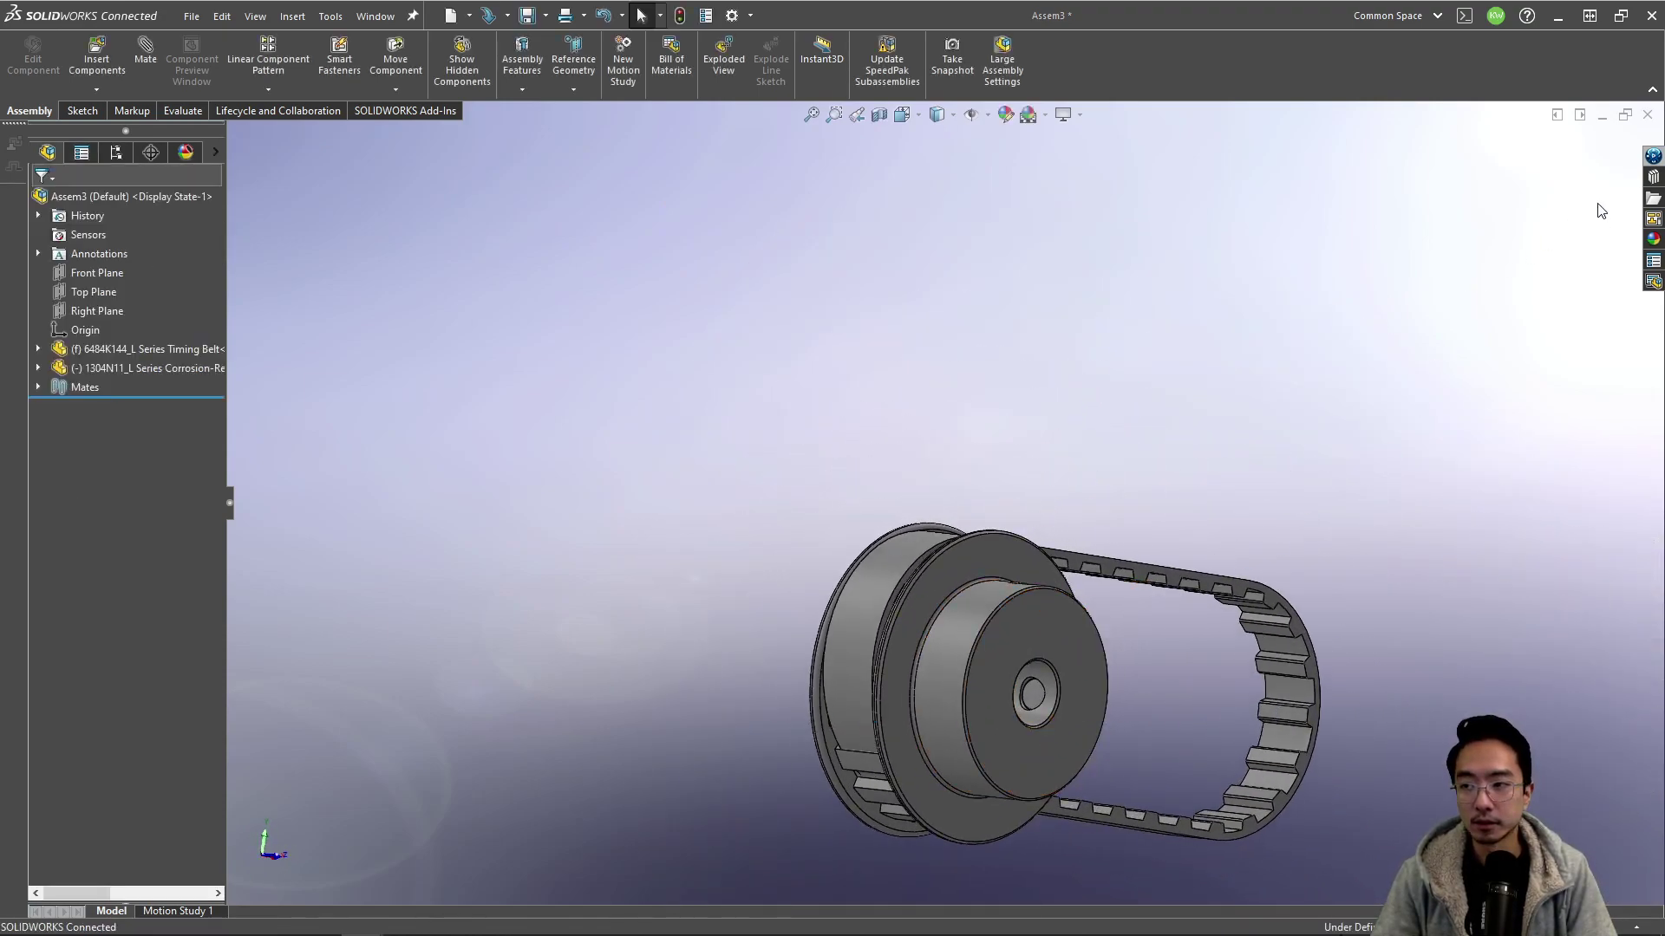
# - Orbit around the belt and pulley to check how the pulley sits in the belt
pyautogui.moveTo(1005, 563); pyautogui.dragTo(770, 698, button='middle')
pyautogui.click(771, 709)
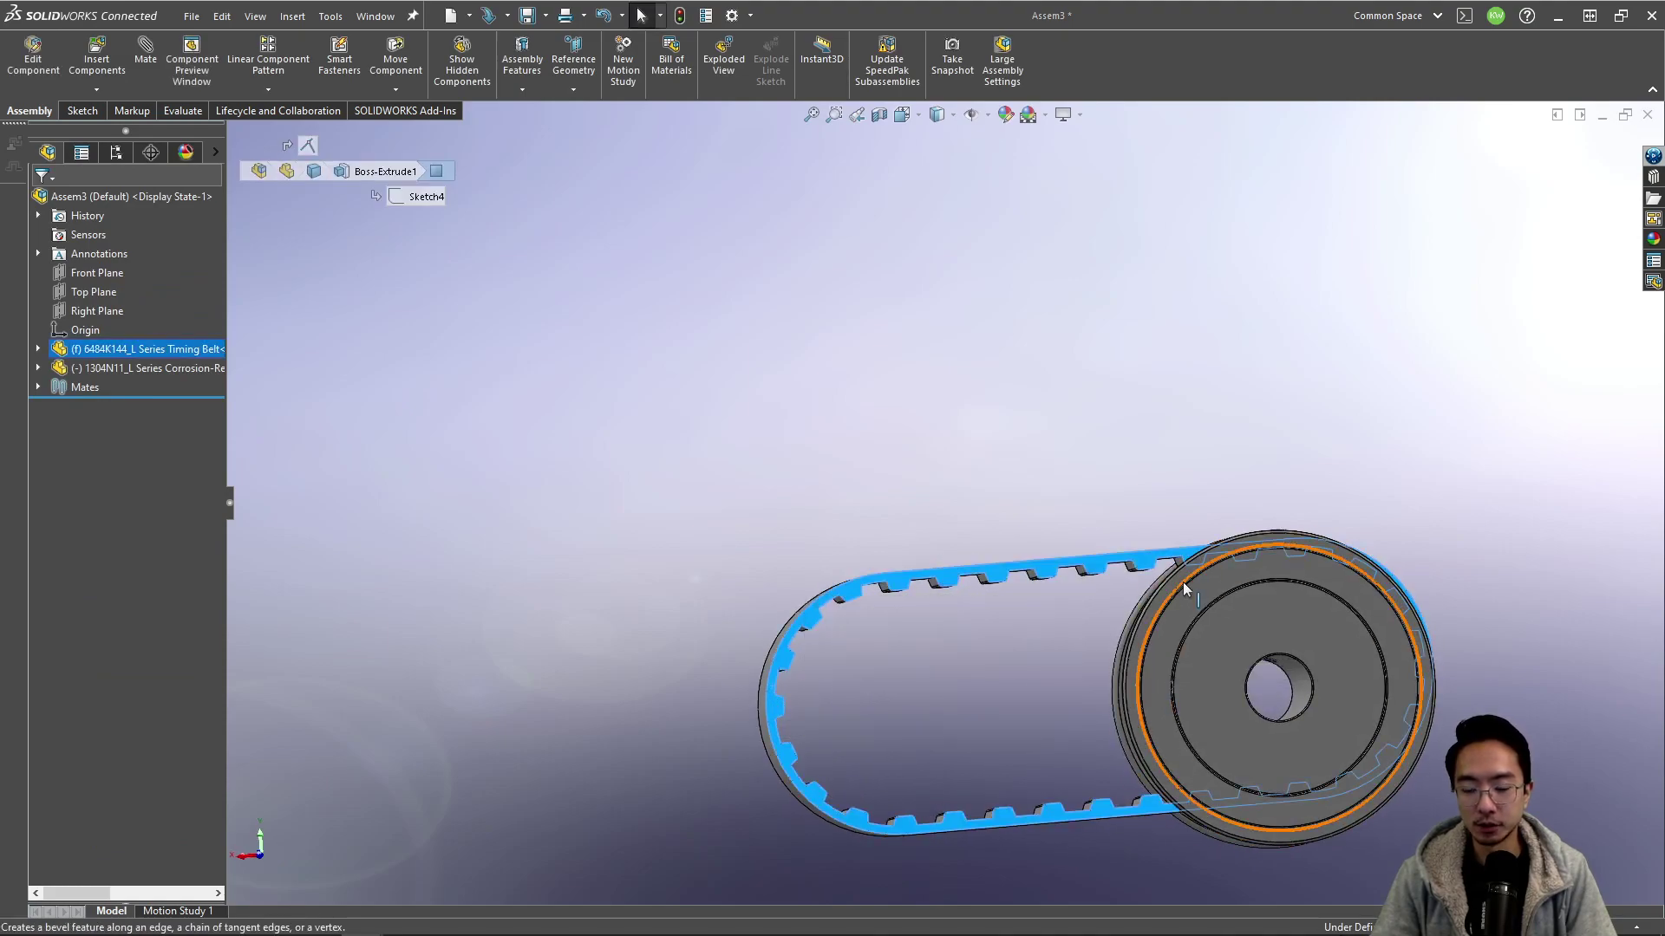
pyautogui.moveTo(1182, 584)
pyautogui.mouseDown(button='middle')
pyautogui.moveTo(1308, 632)
pyautogui.moveTo(1231, 624)
pyautogui.moveTo(1200, 569)
pyautogui.mouseUp(button='middle')
pyautogui.scroll(-3, 1189, 629)
pyautogui.scroll(4, 1189, 642)
pyautogui.moveTo(858, 572); pyautogui.dragTo(772, 580, button='middle')
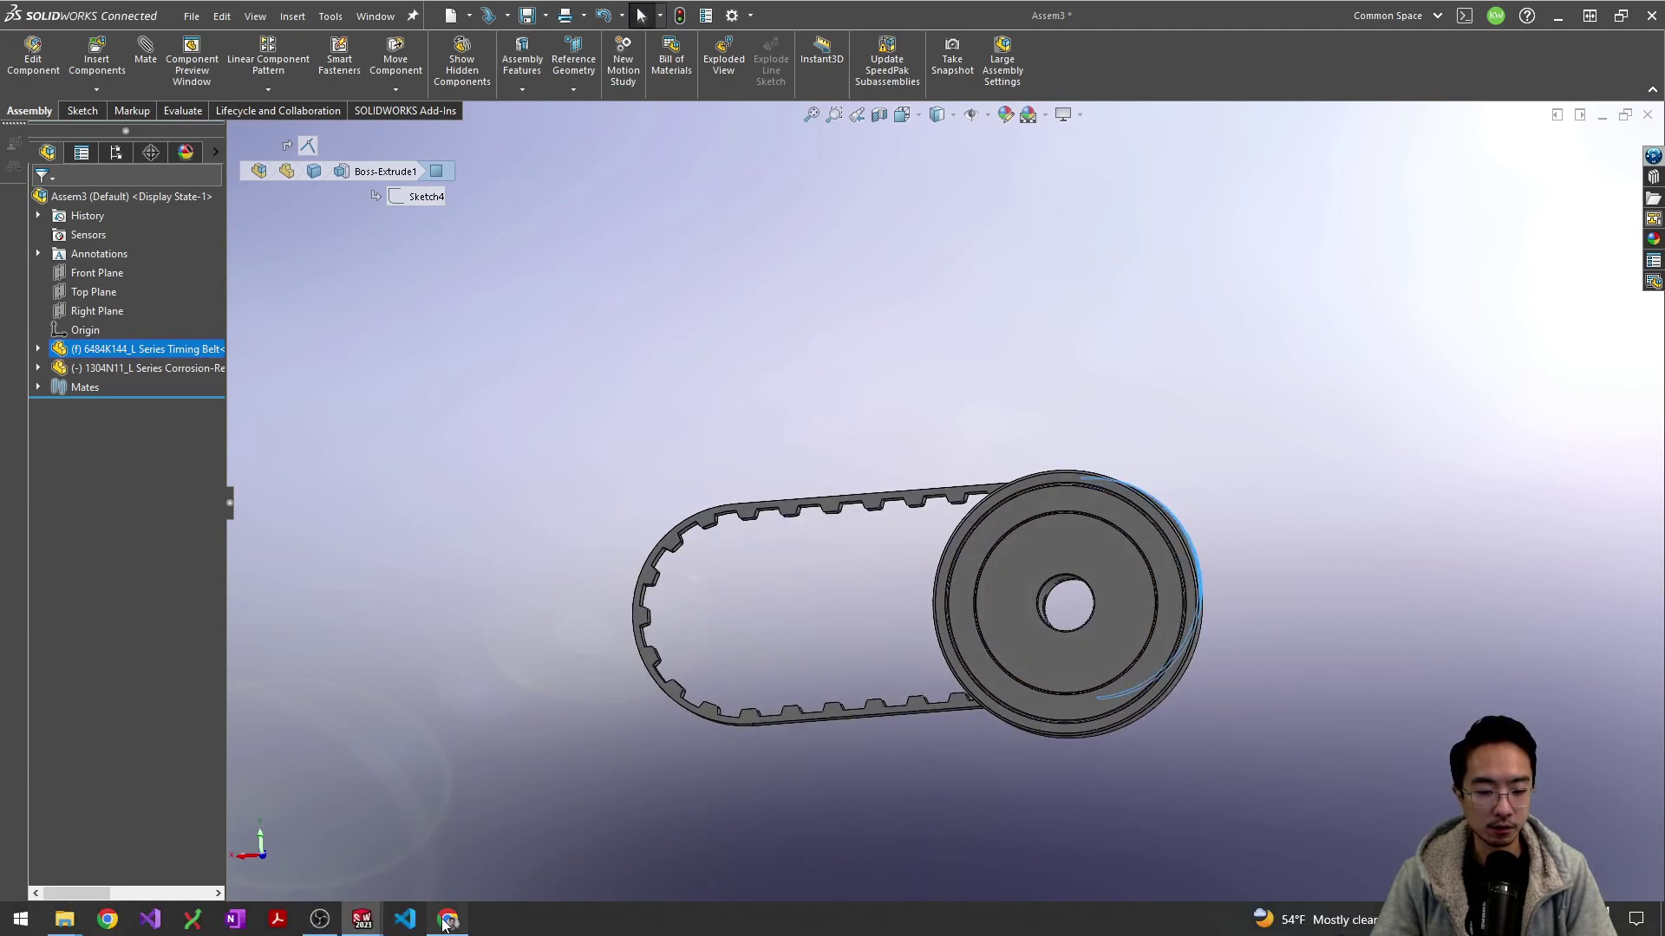
# - Return to the L Series Timing Belts listing and close the 124L050 part details
pyautogui.click(446, 920)
pyautogui.click(291, 17)
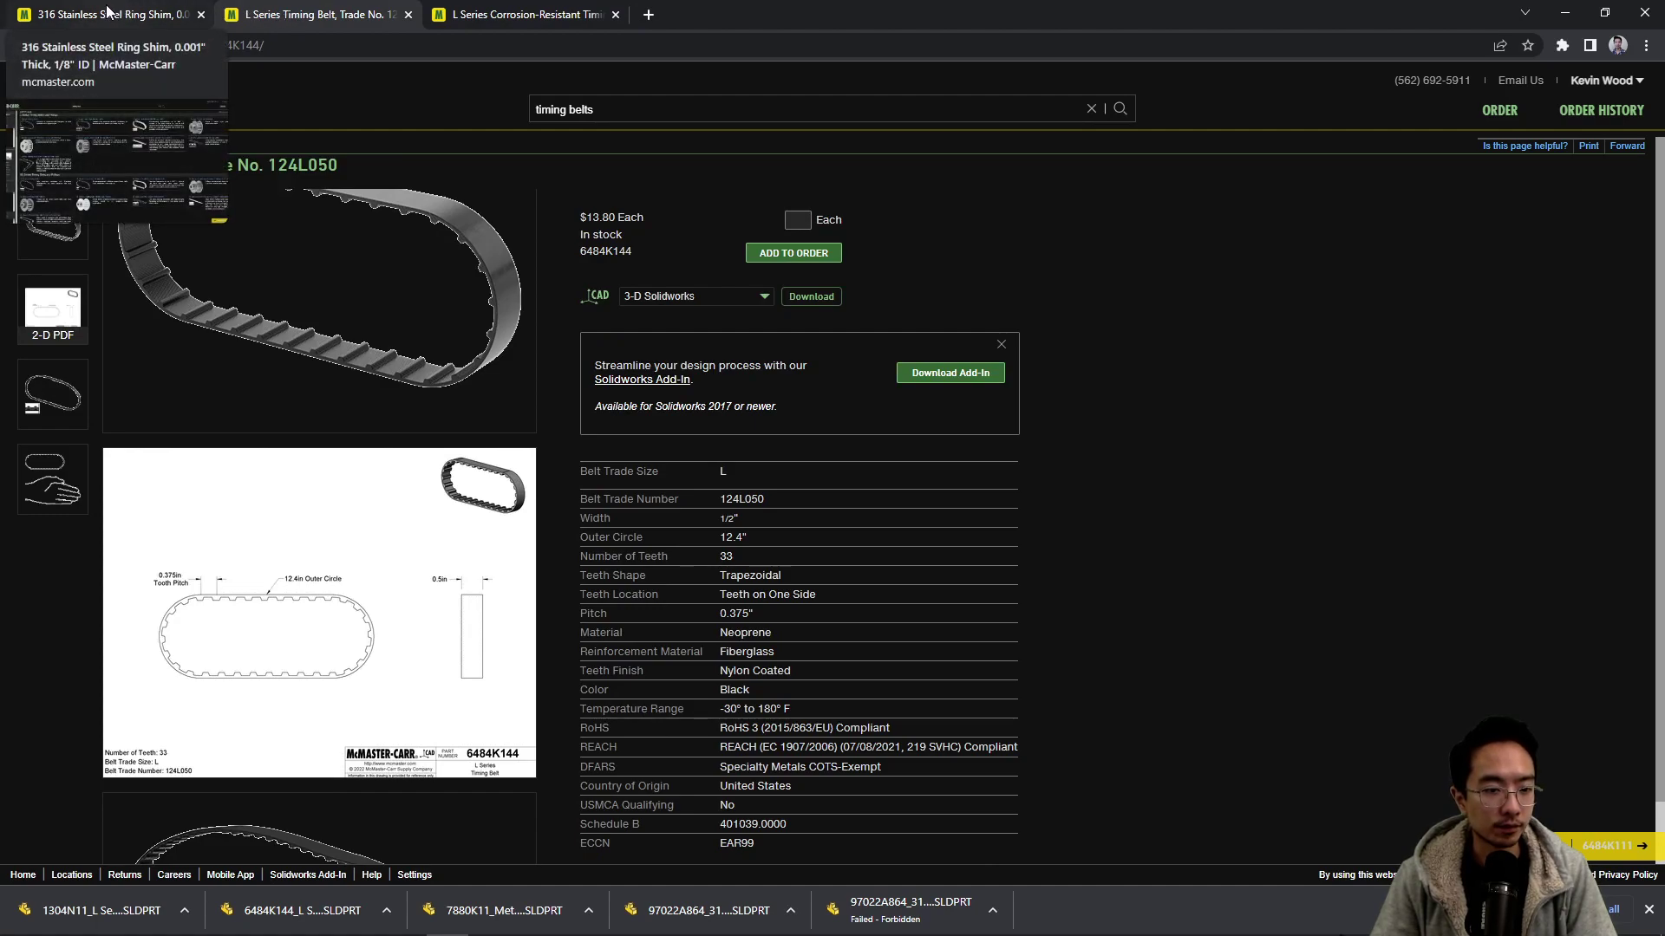
pyautogui.scroll(-4, 320, 526)
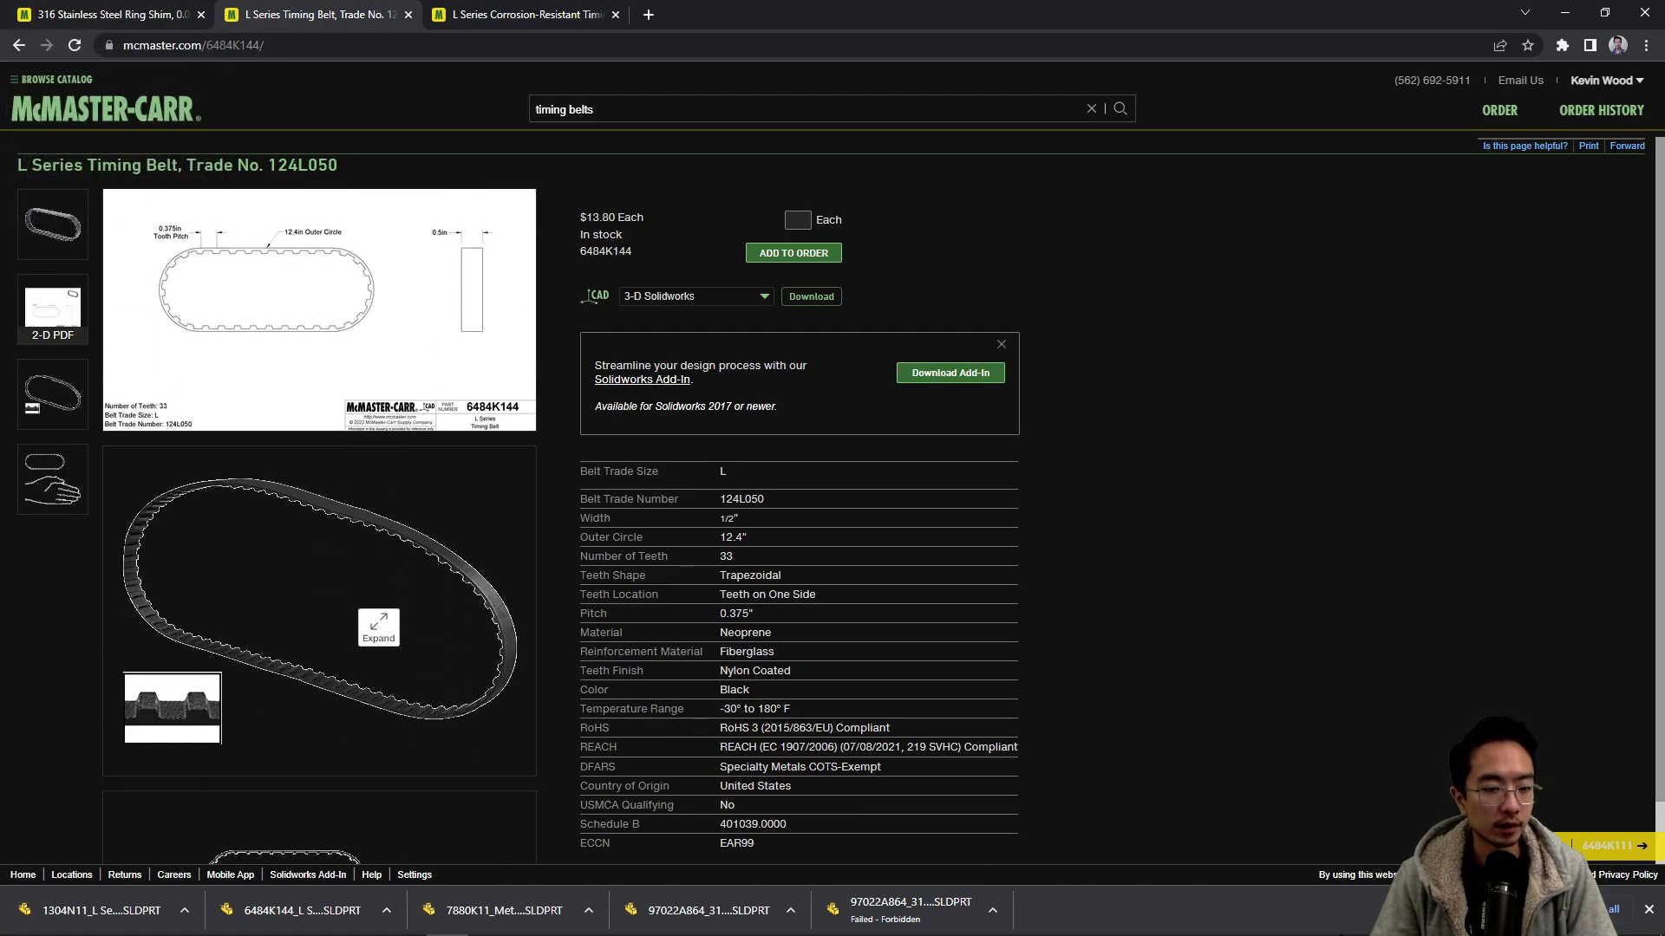
pyautogui.scroll(5, 320, 527)
pyautogui.click(21, 46)
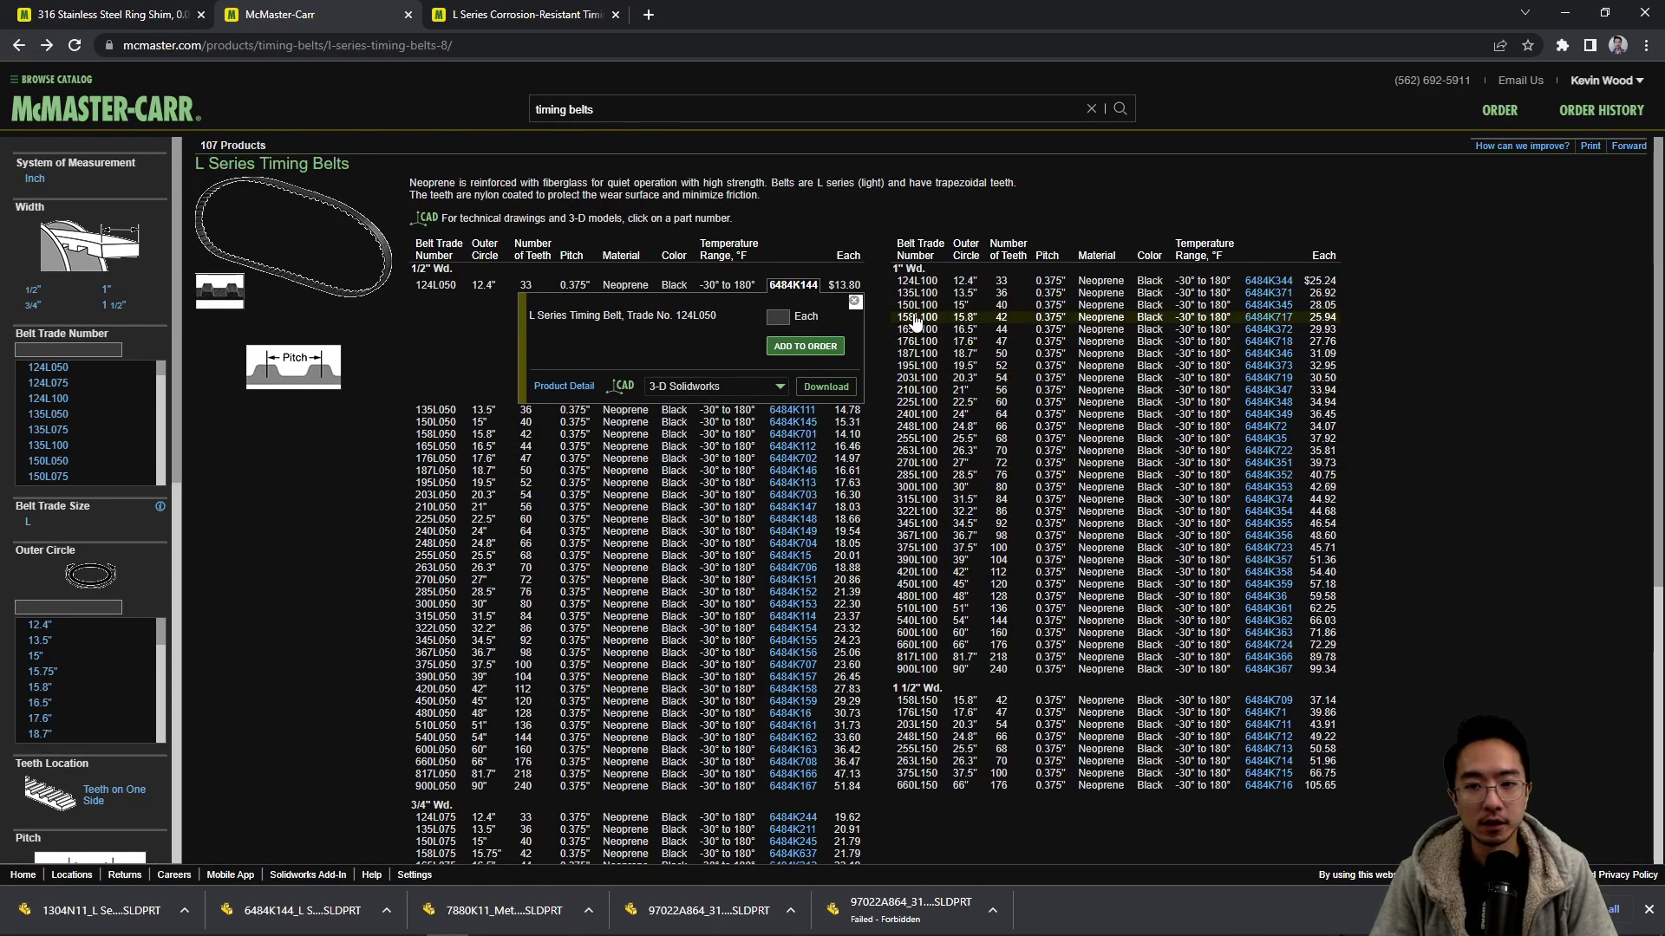
pyautogui.click(855, 302)
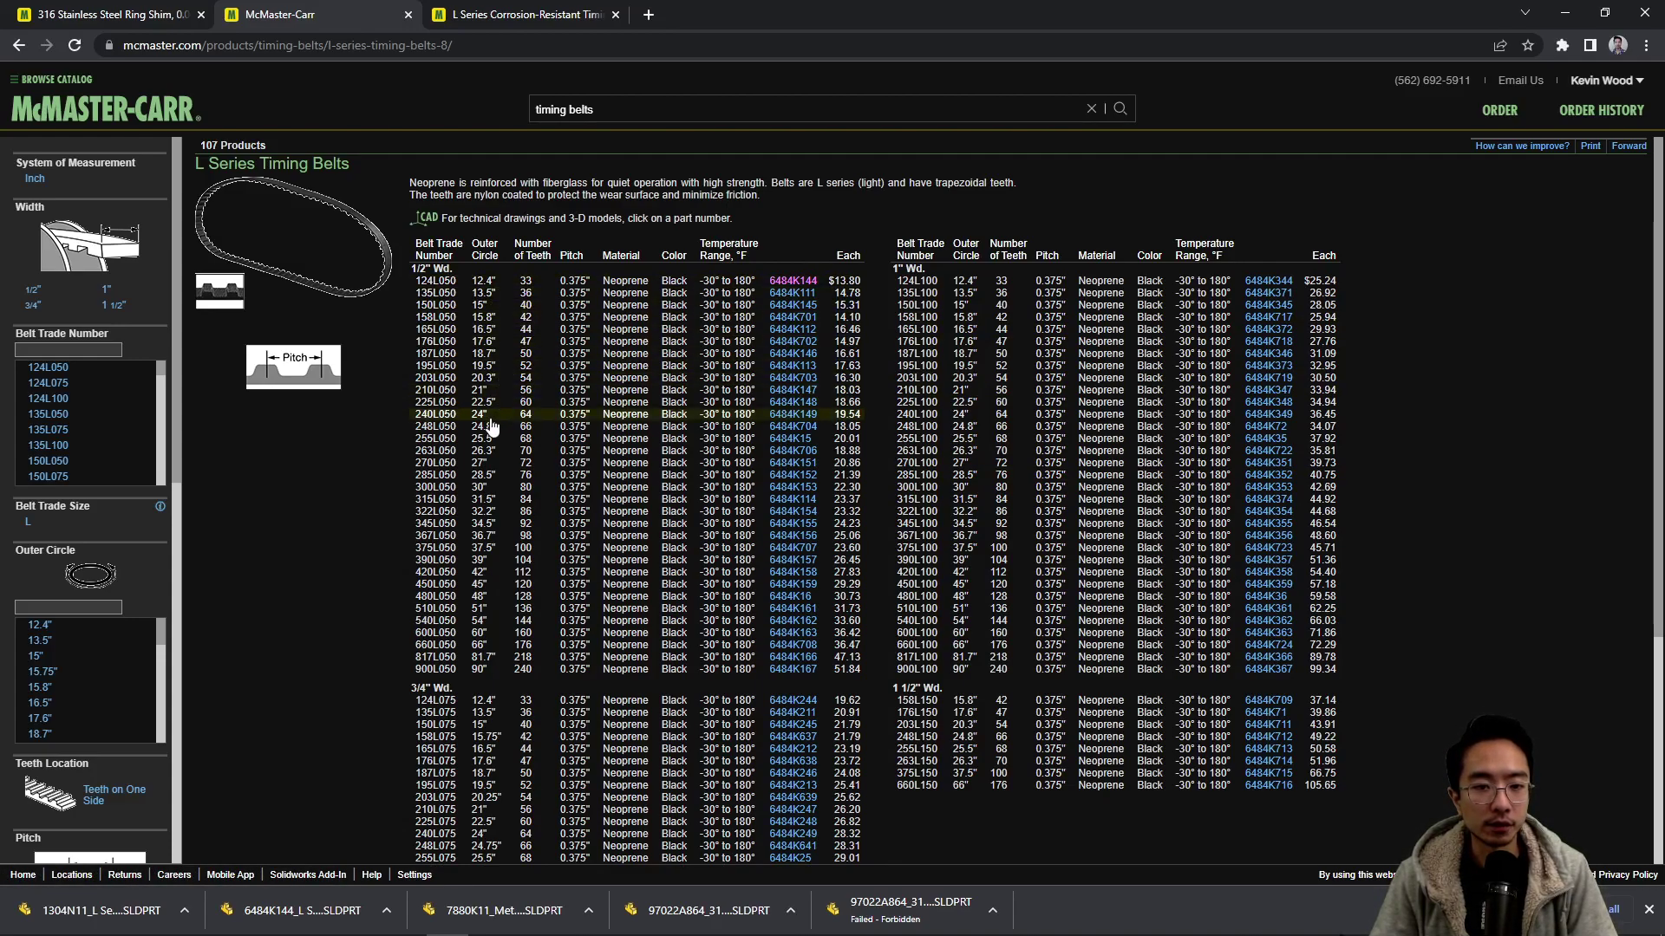
# - Download the 240L050 belt, part 6484K149, and save its SOLIDWORKS model to the project folder
pyautogui.click(819, 416)
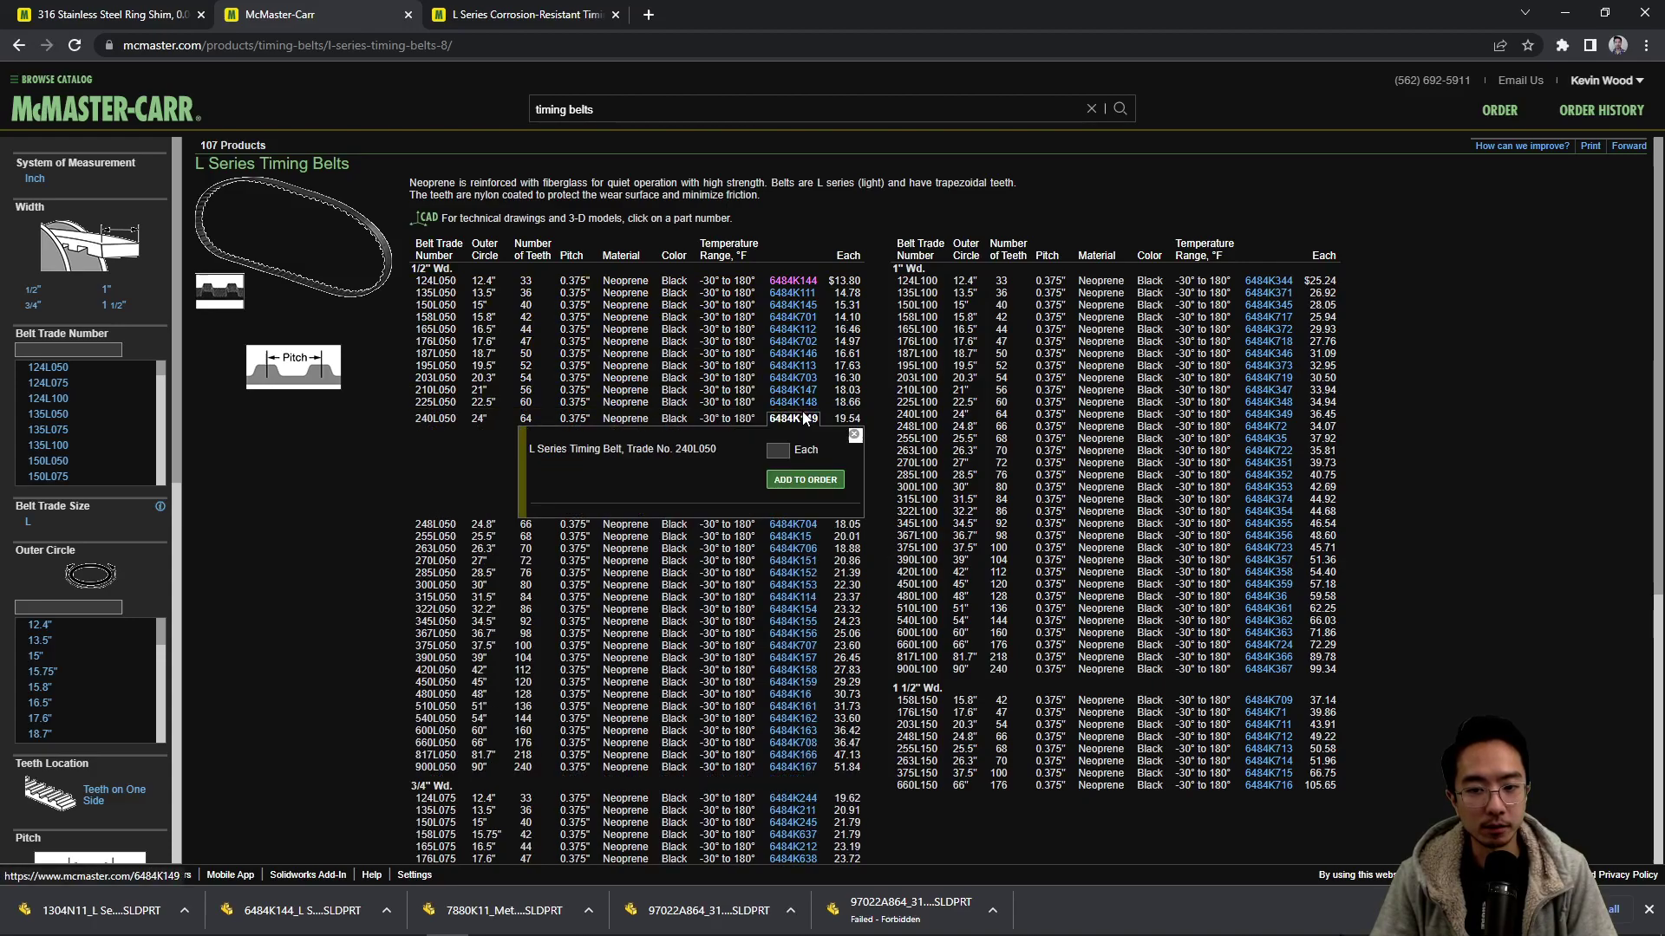
pyautogui.click(824, 532)
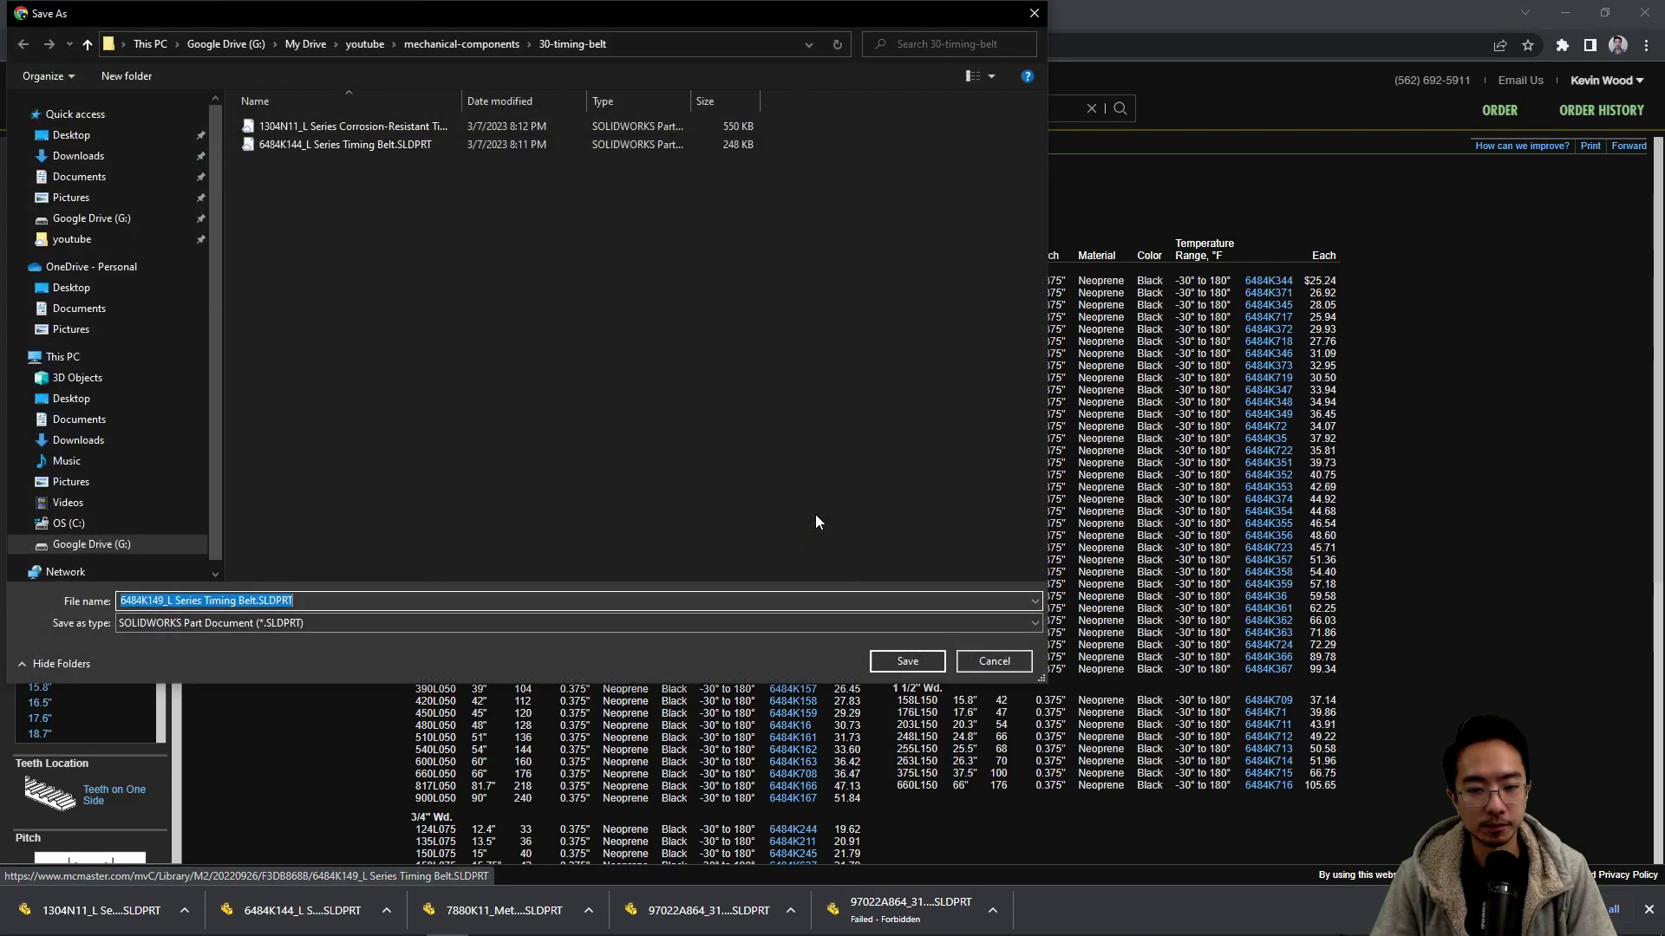
pyautogui.click(895, 662)
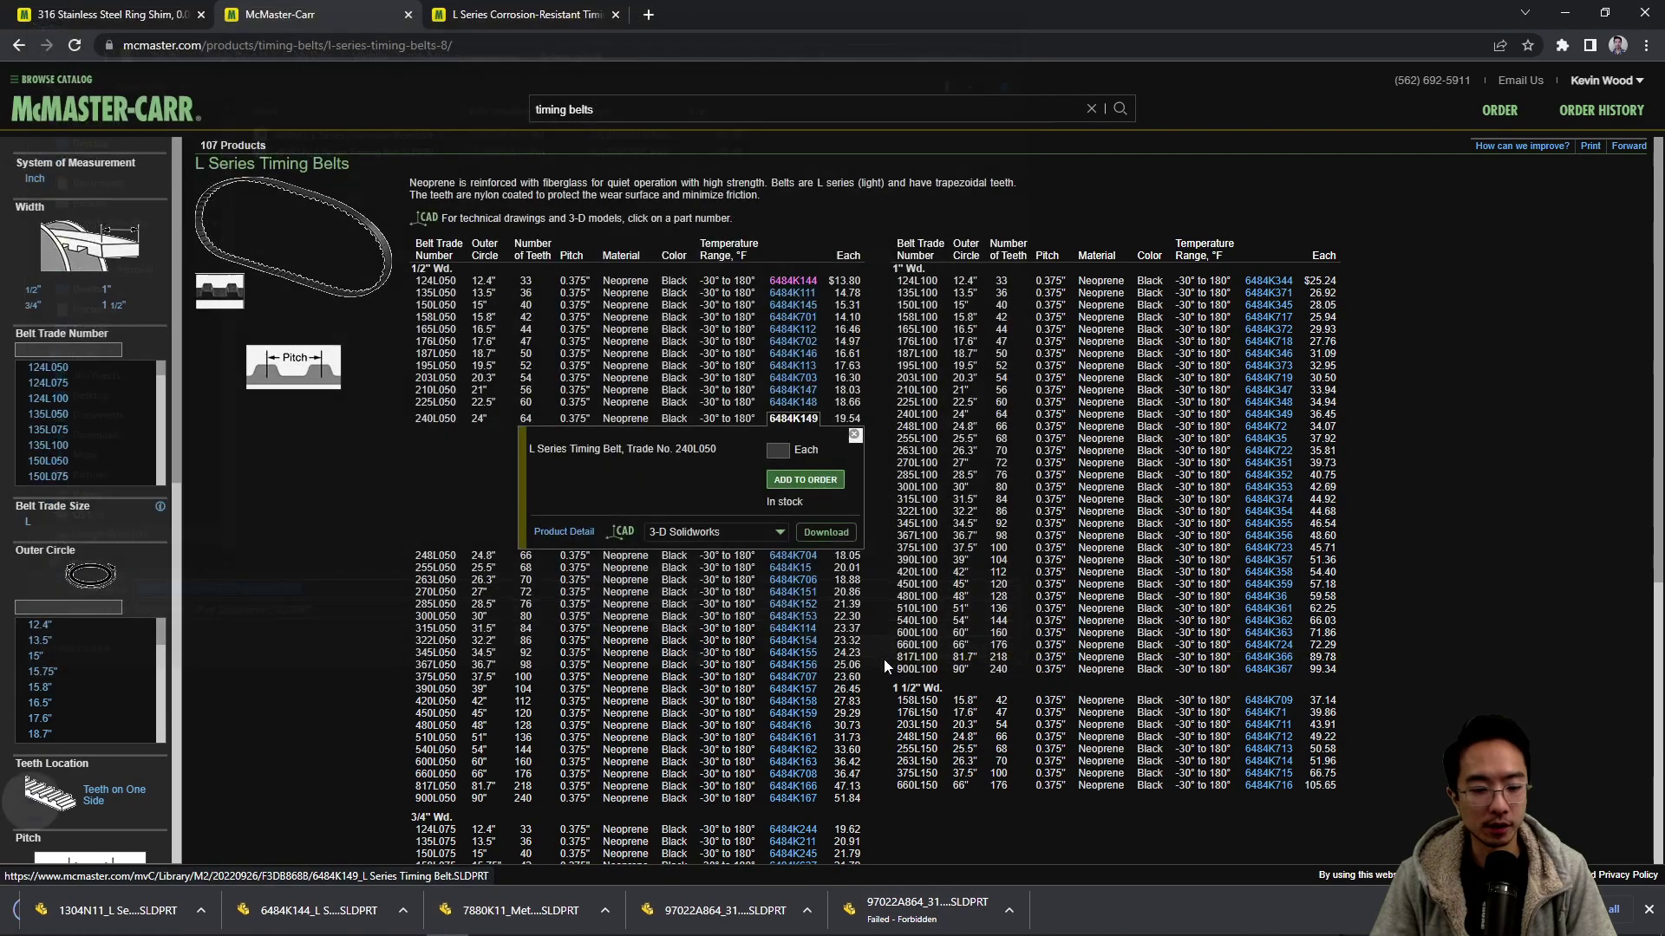
# - Add the 6484K149 belt to Assem3, maximize the assembly, and move the belt down and left
pyautogui.click(121, 915)
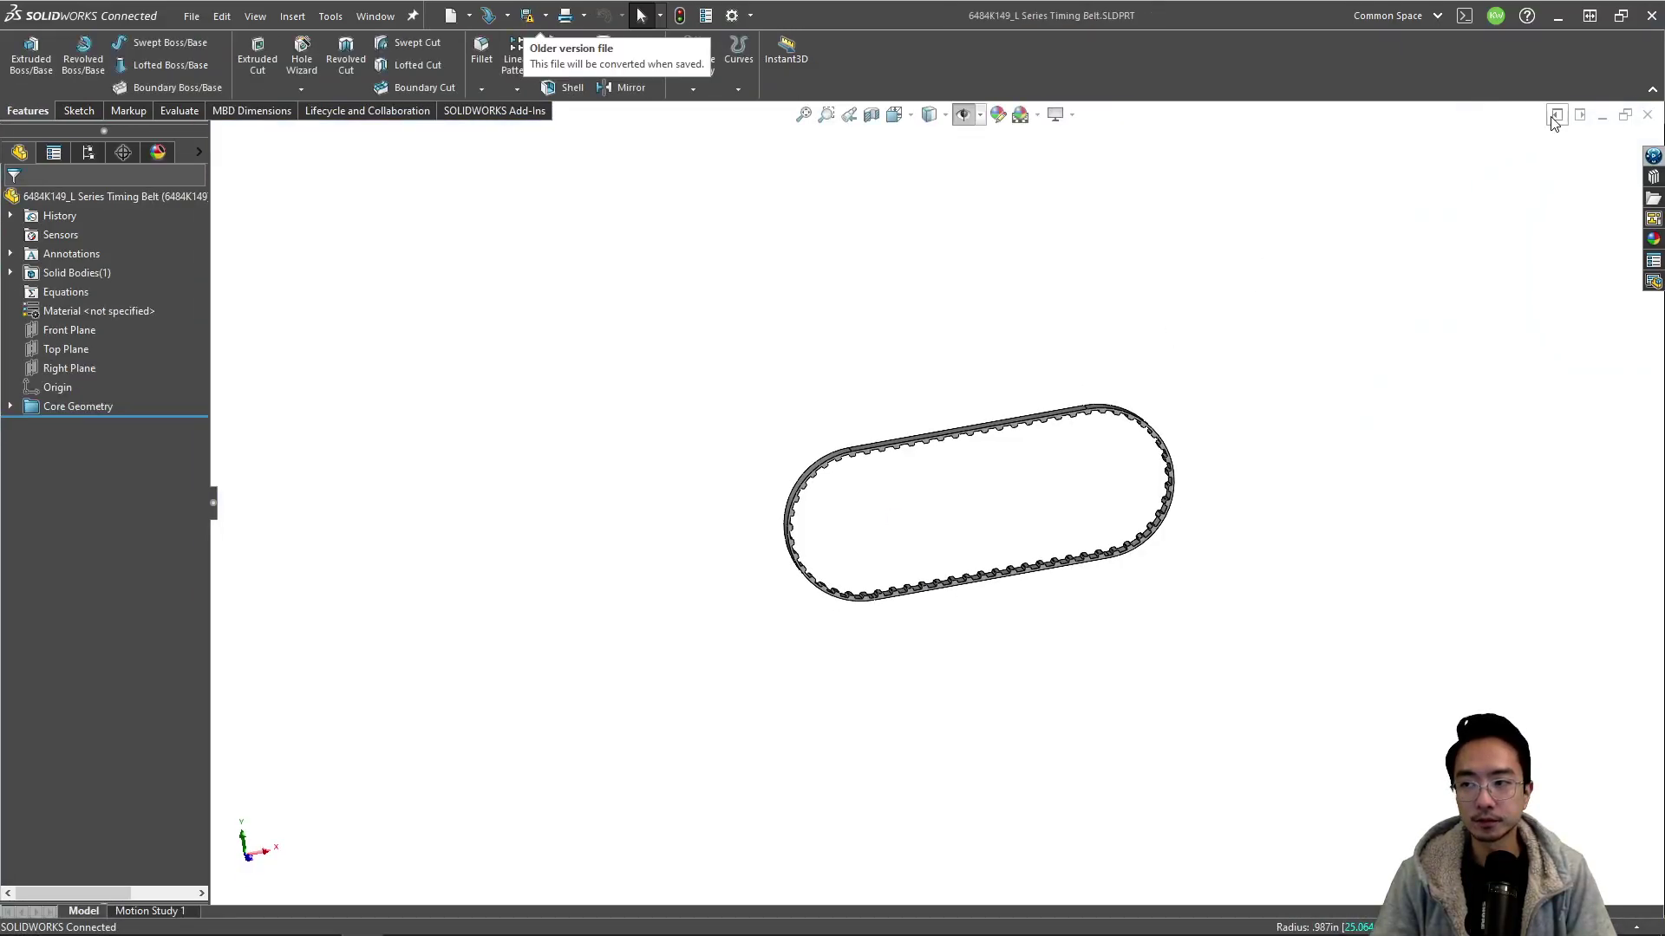
pyautogui.click(1556, 116)
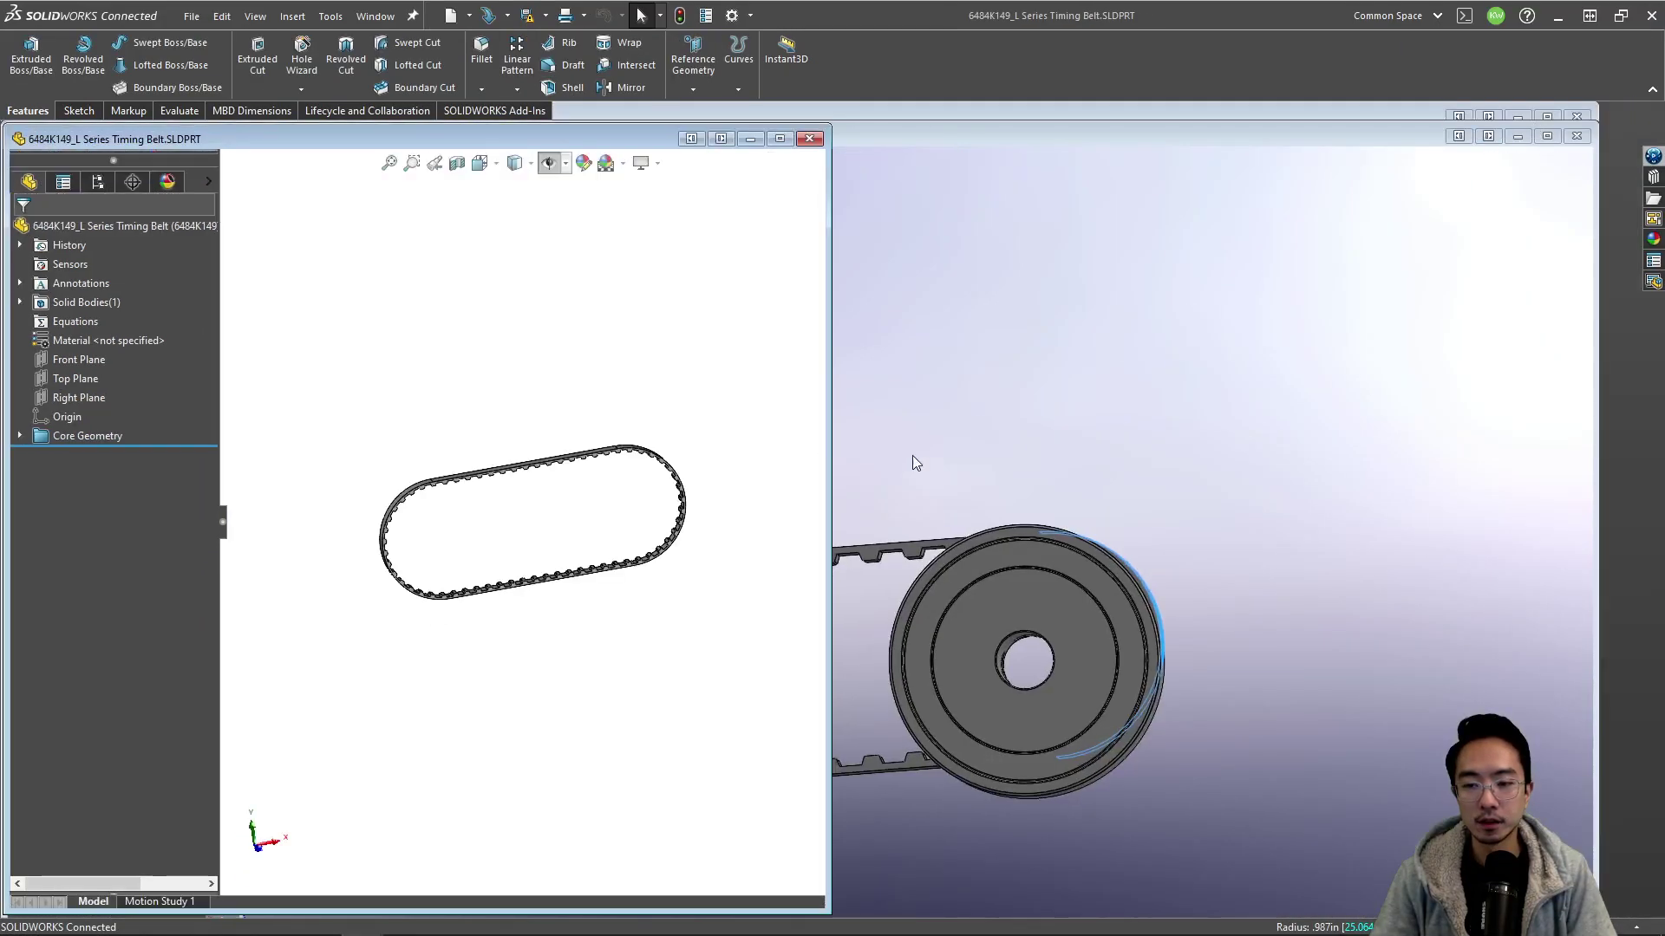
pyautogui.moveTo(78, 225); pyautogui.dragTo(1130, 409)
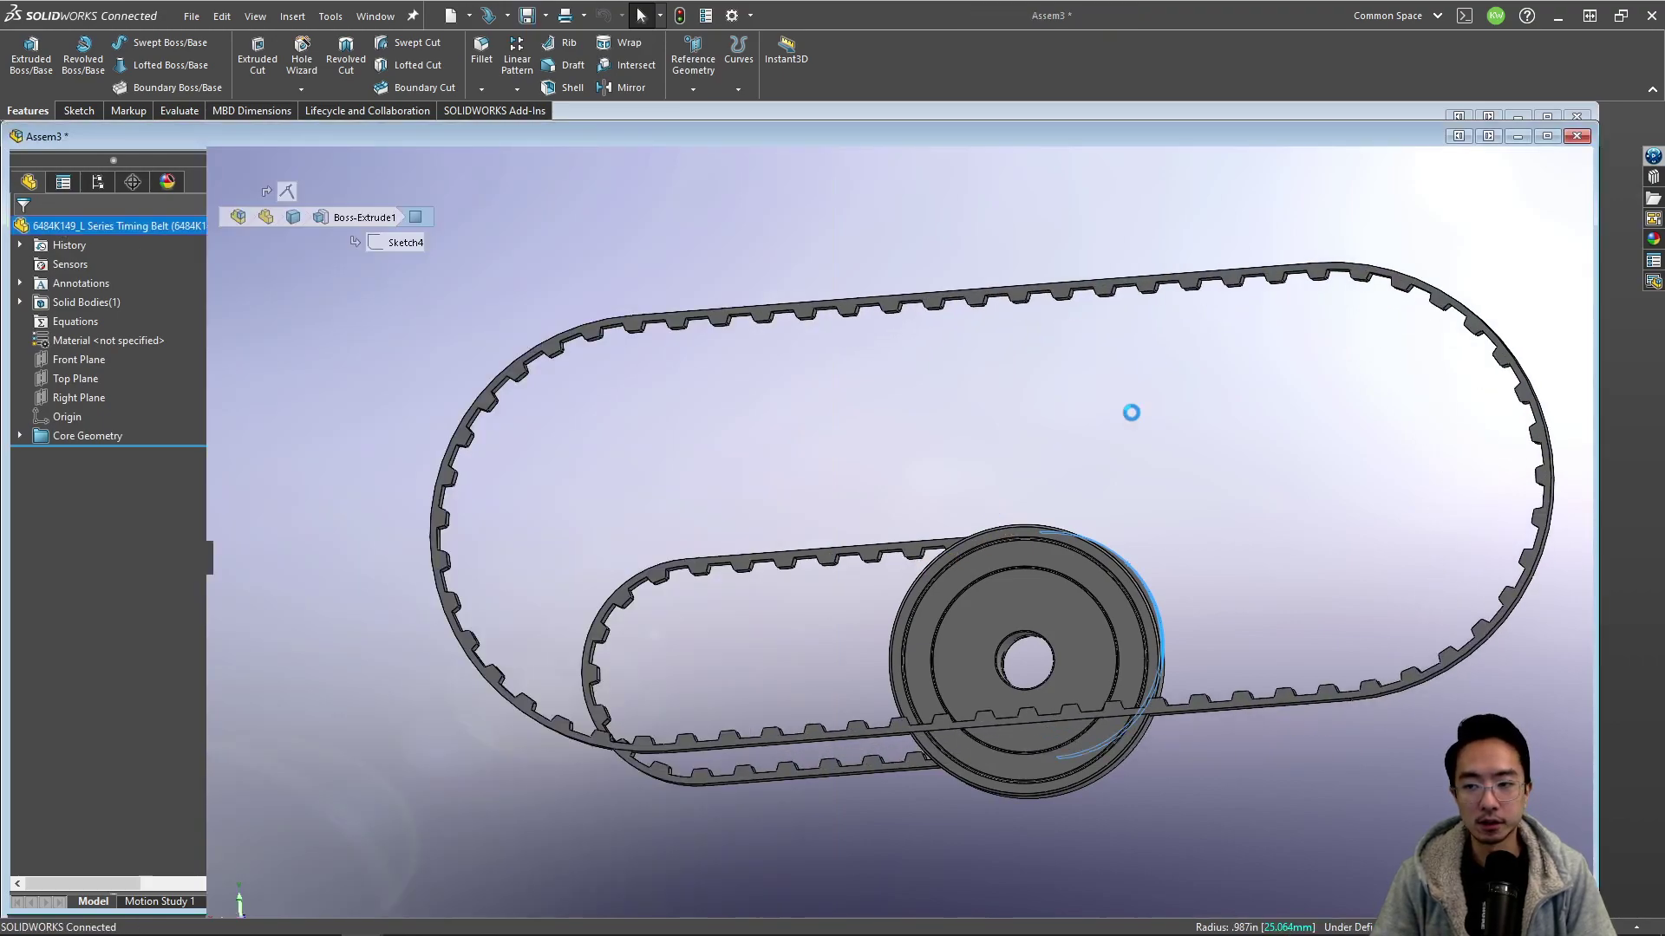
pyautogui.click(1575, 137)
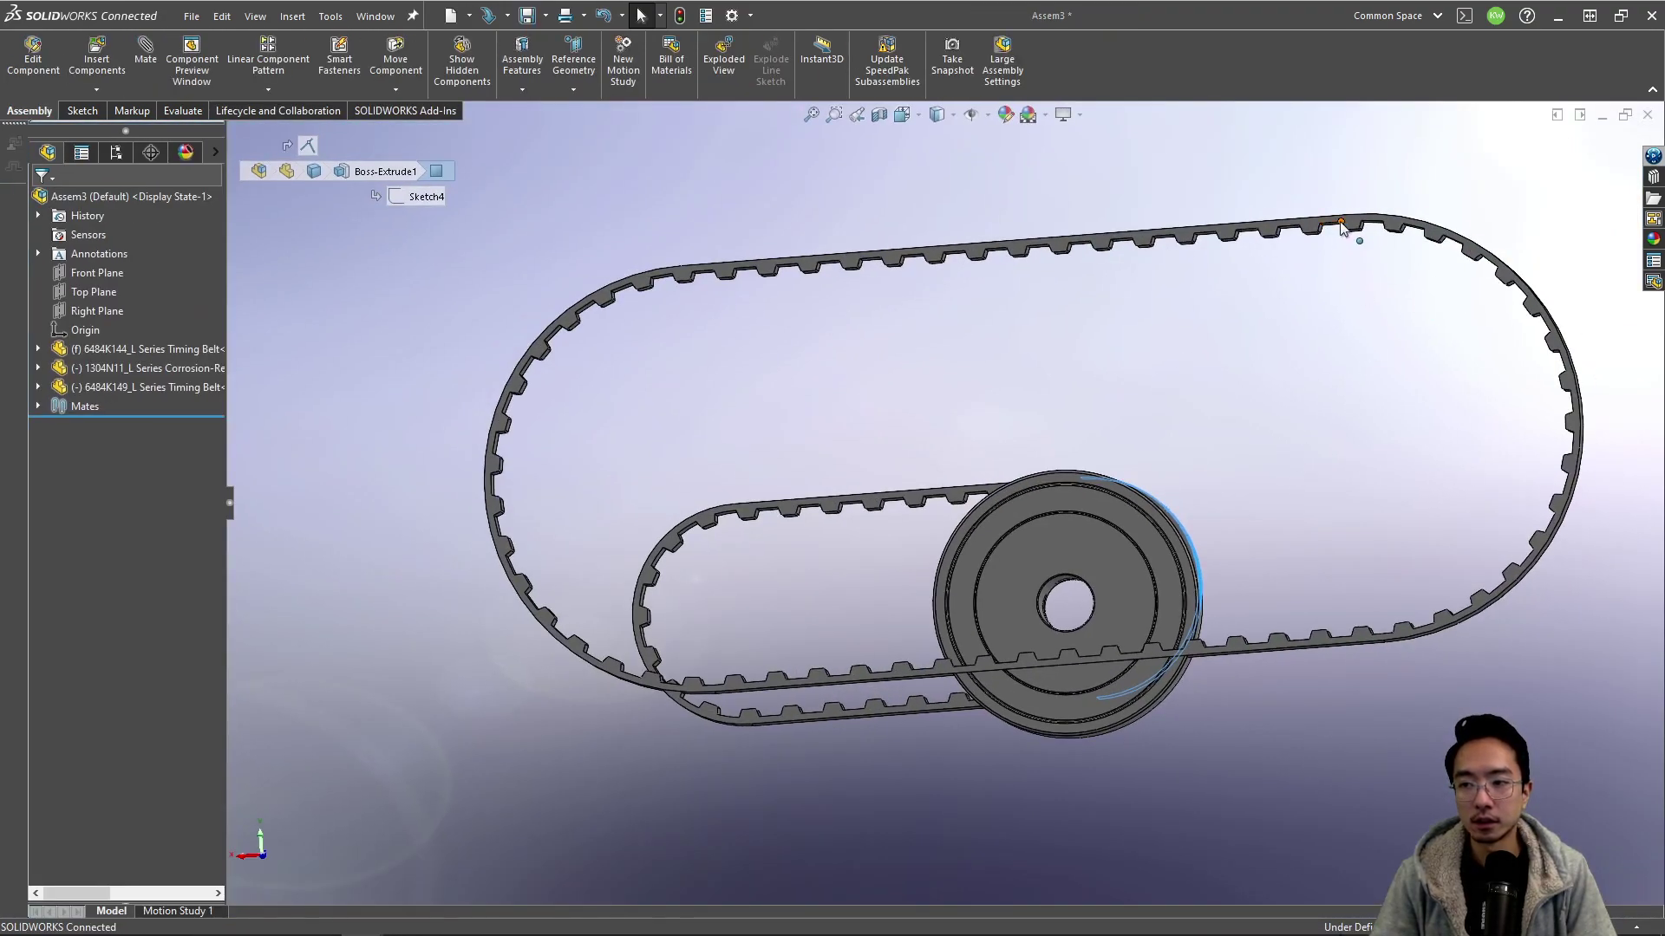
pyautogui.moveTo(1341, 227); pyautogui.dragTo(974, 420)
pyautogui.click(841, 508)
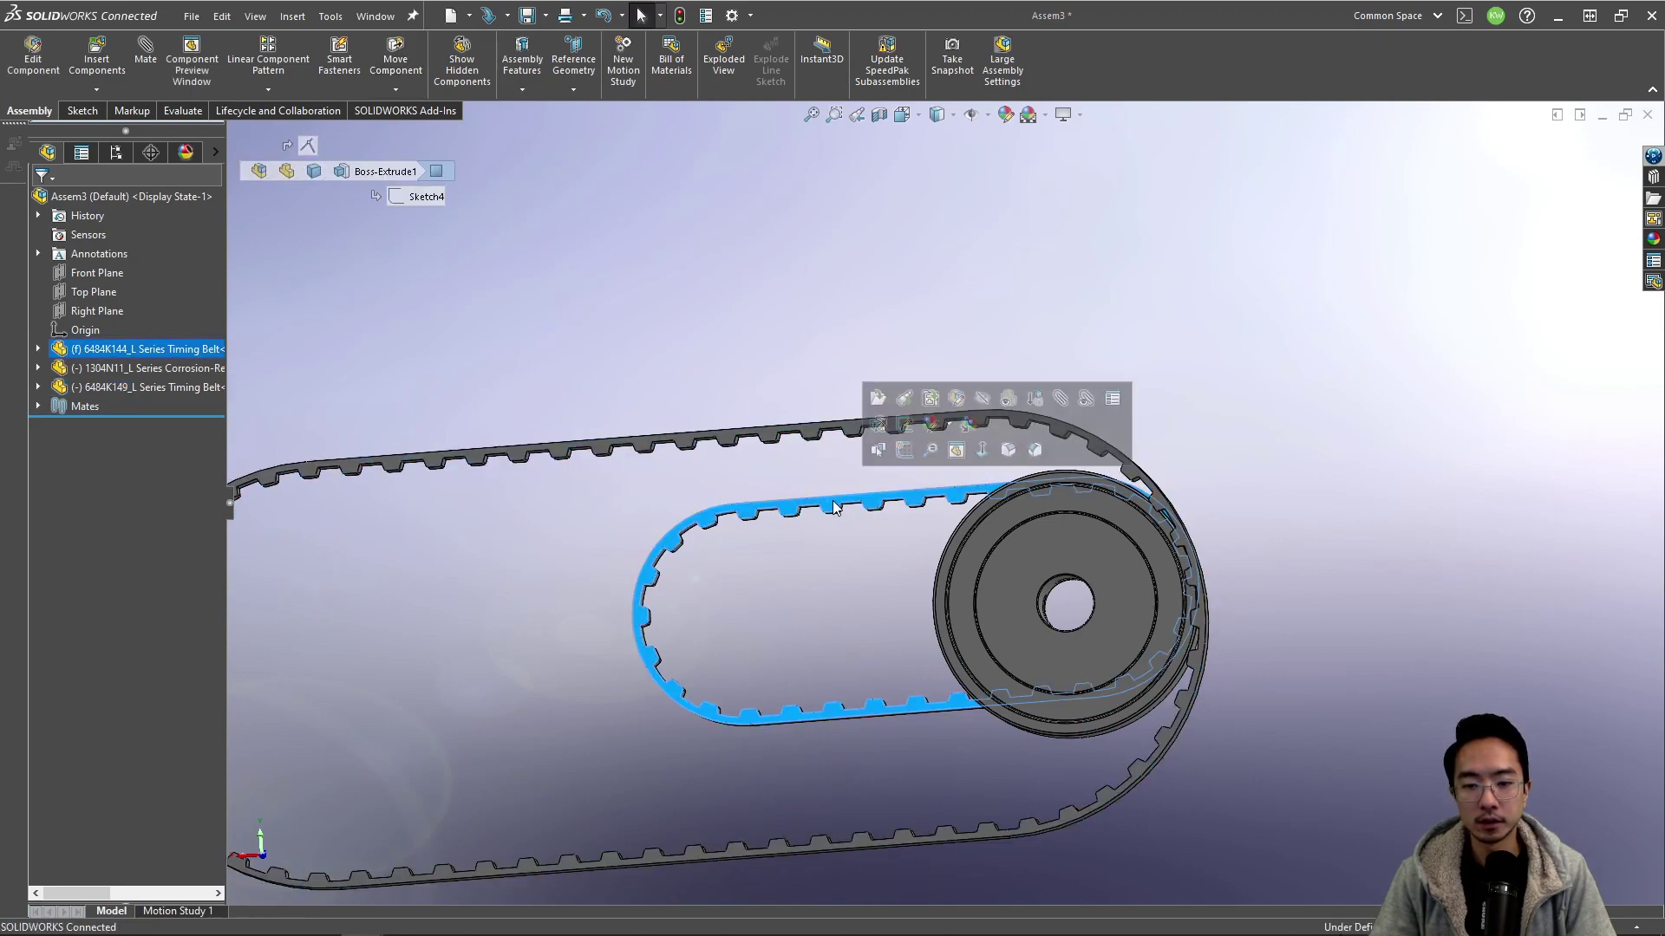
# - Suppress the inner 6484K144 belt and copy the 1304N11 pulley inside the remaining belt
pyautogui.click(1034, 399)
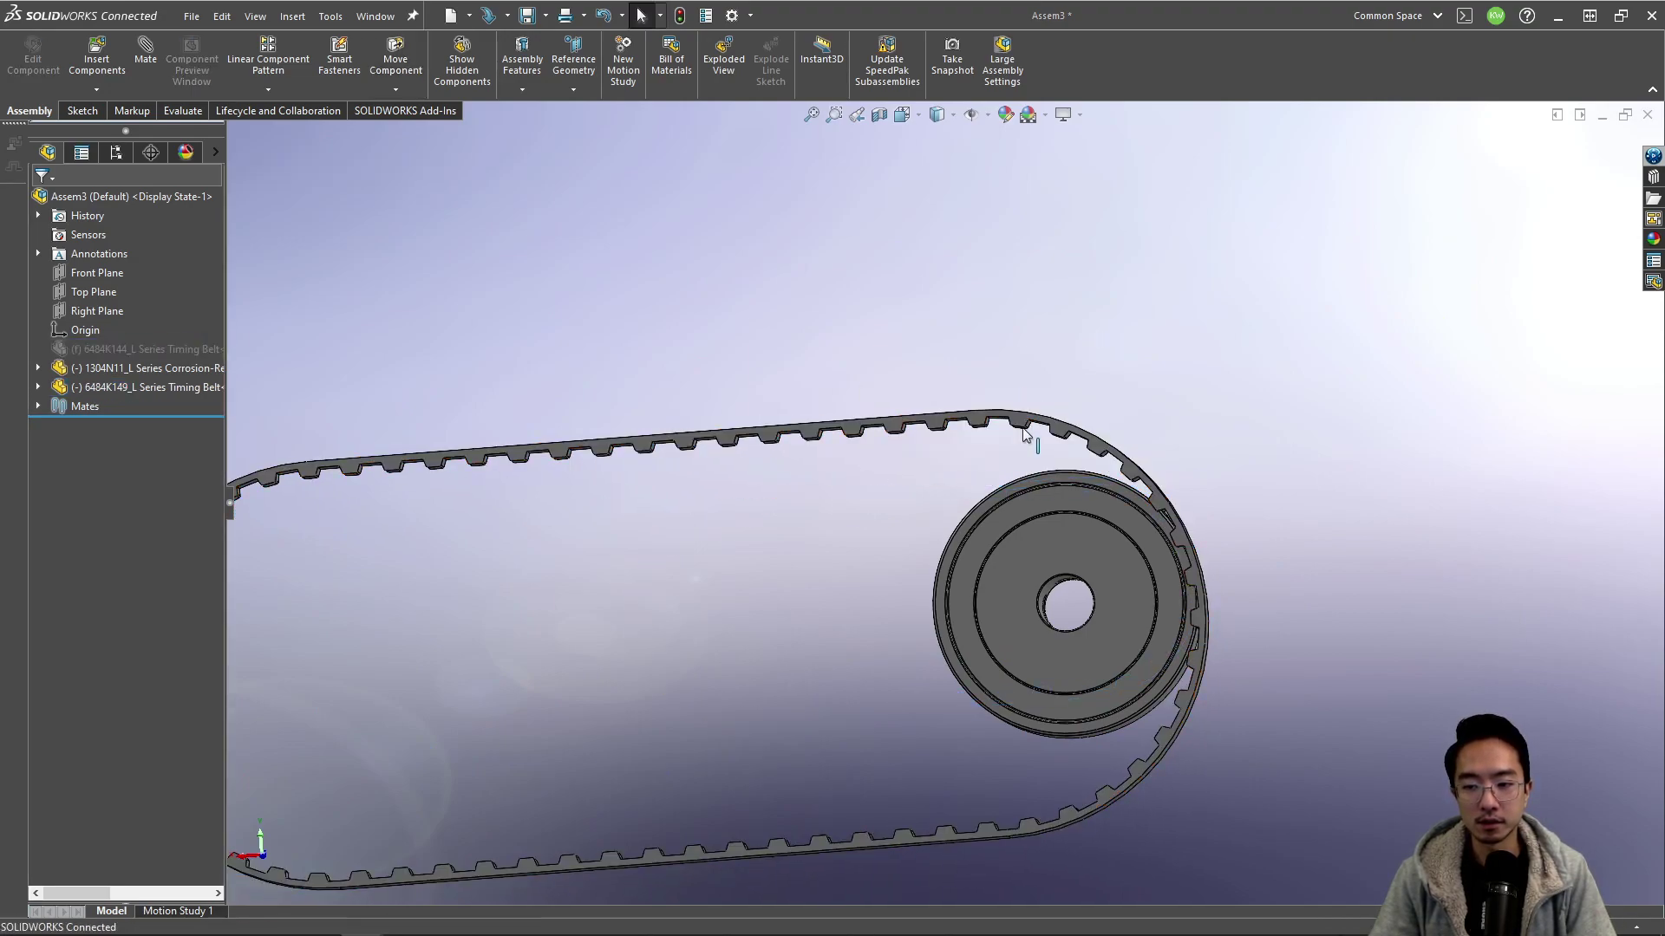
pyautogui.scroll(3, 954, 494)
pyautogui.keyDown('ctrl'); pyautogui.moveTo(985, 581); pyautogui.dragTo(612, 589); pyautogui.keyUp('ctrl')
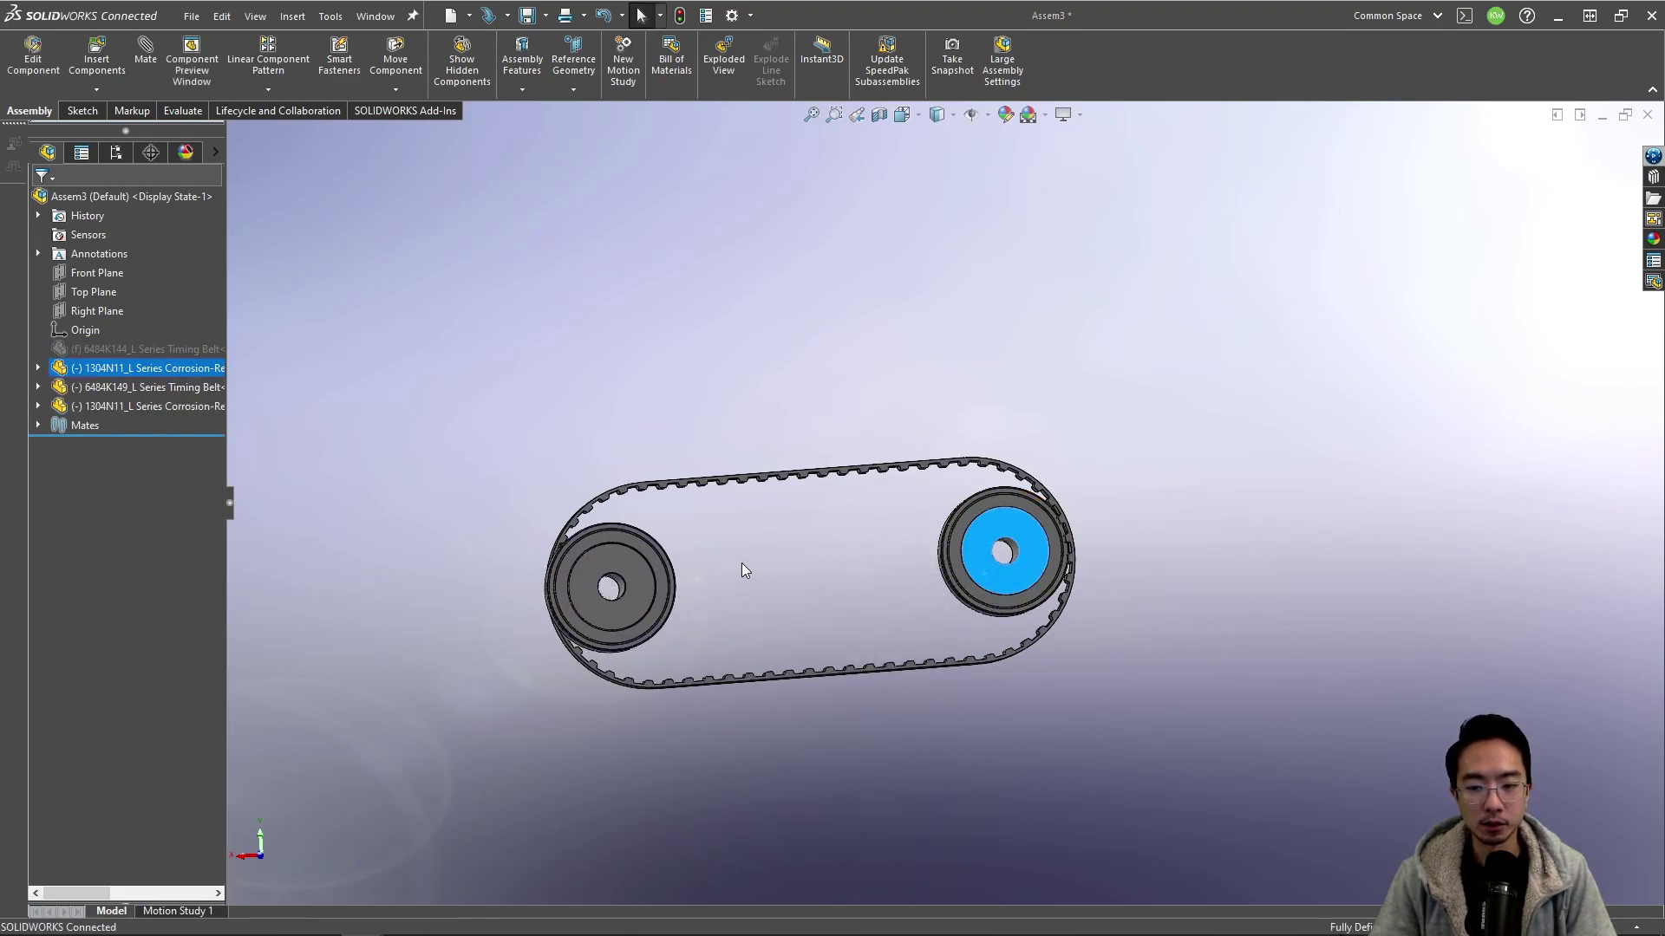
# - Position the two pulleys at opposite ends of the belt, checking alignment in Normal To and front views
pyautogui.moveTo(743, 569); pyautogui.dragTo(665, 537, button='middle')
pyautogui.scroll(3, 665, 538)
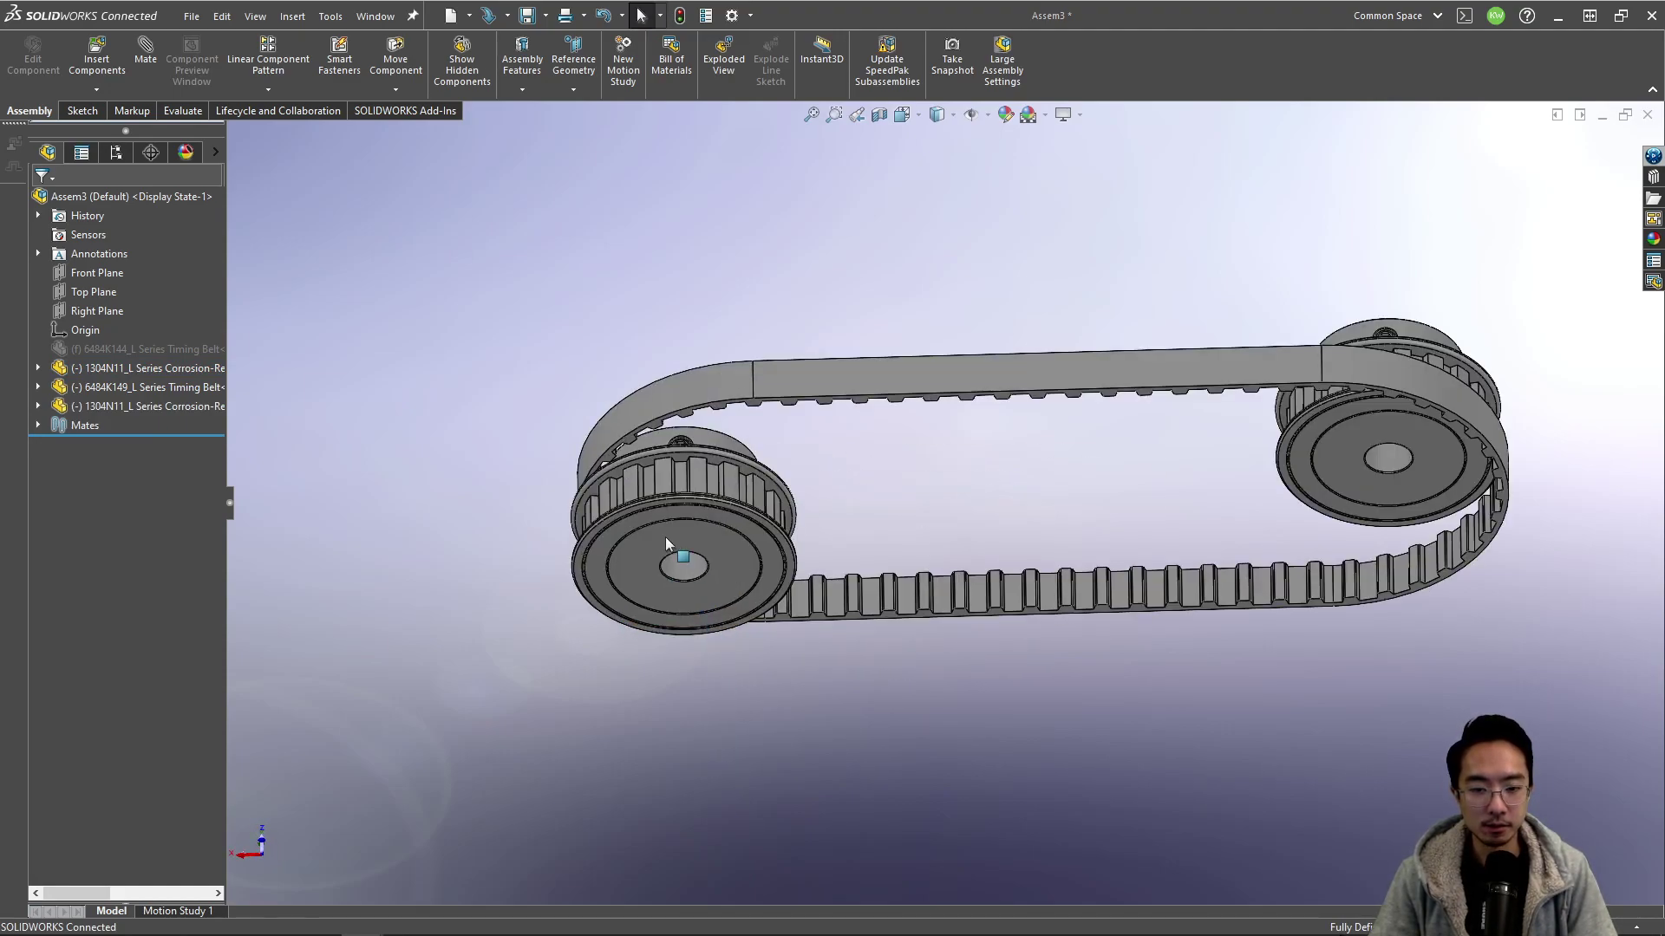
pyautogui.click(688, 489)
pyautogui.moveTo(689, 489); pyautogui.dragTo(681, 475)
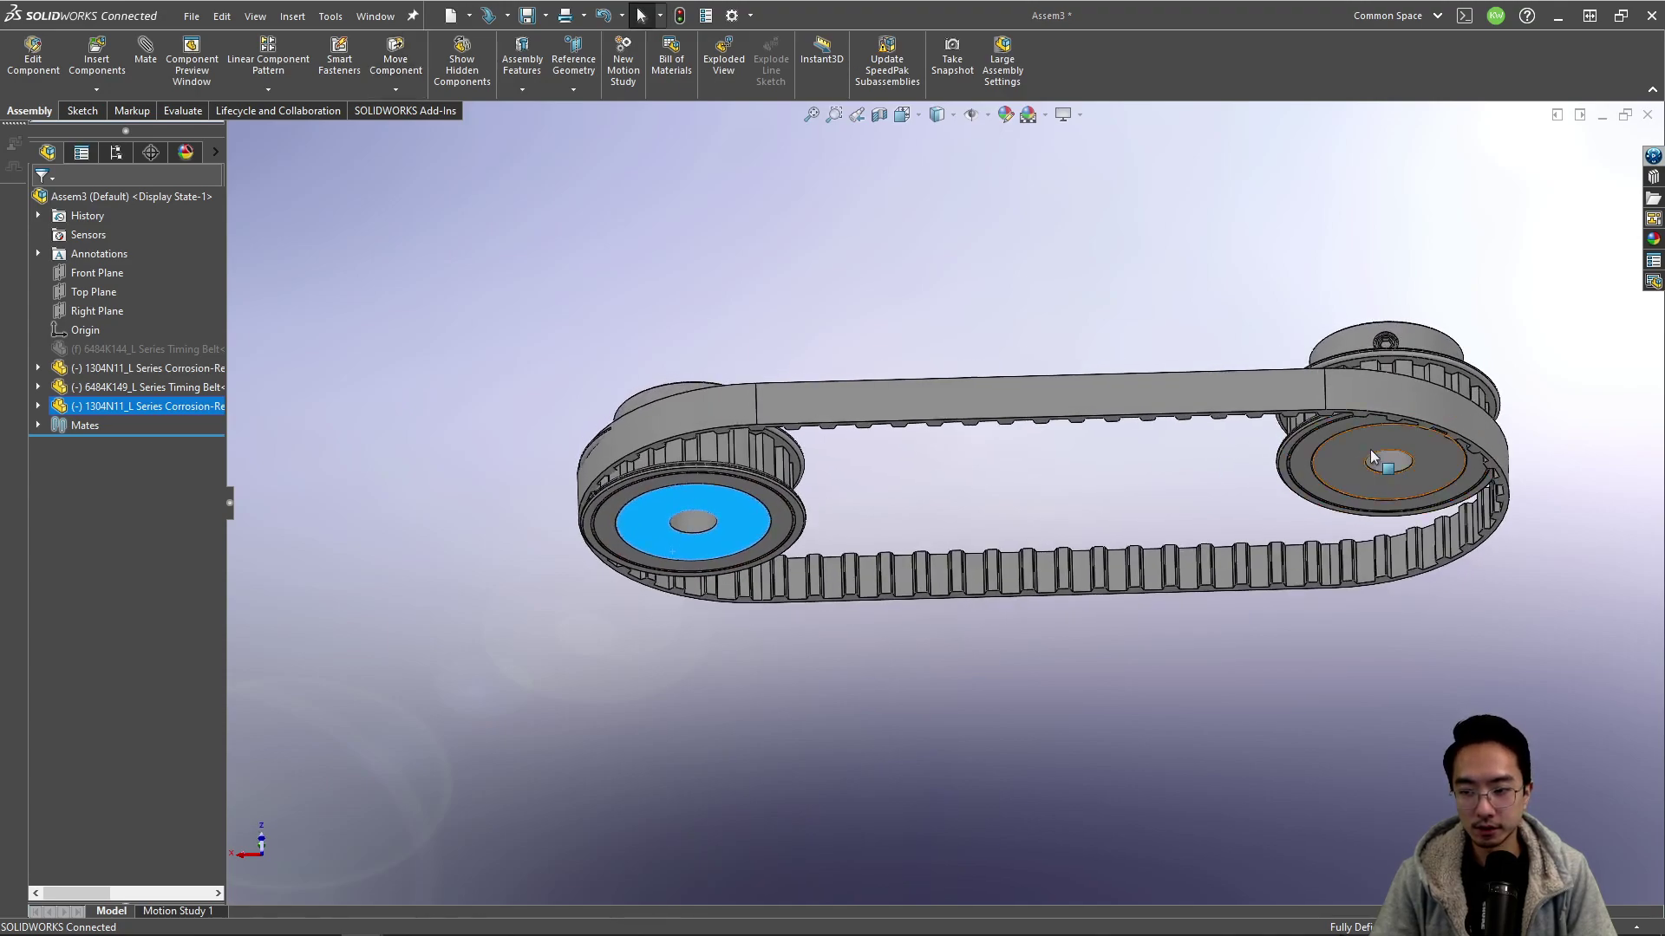
pyautogui.moveTo(1384, 463); pyautogui.dragTo(1379, 508)
pyautogui.hotkey('ctrl', '8')
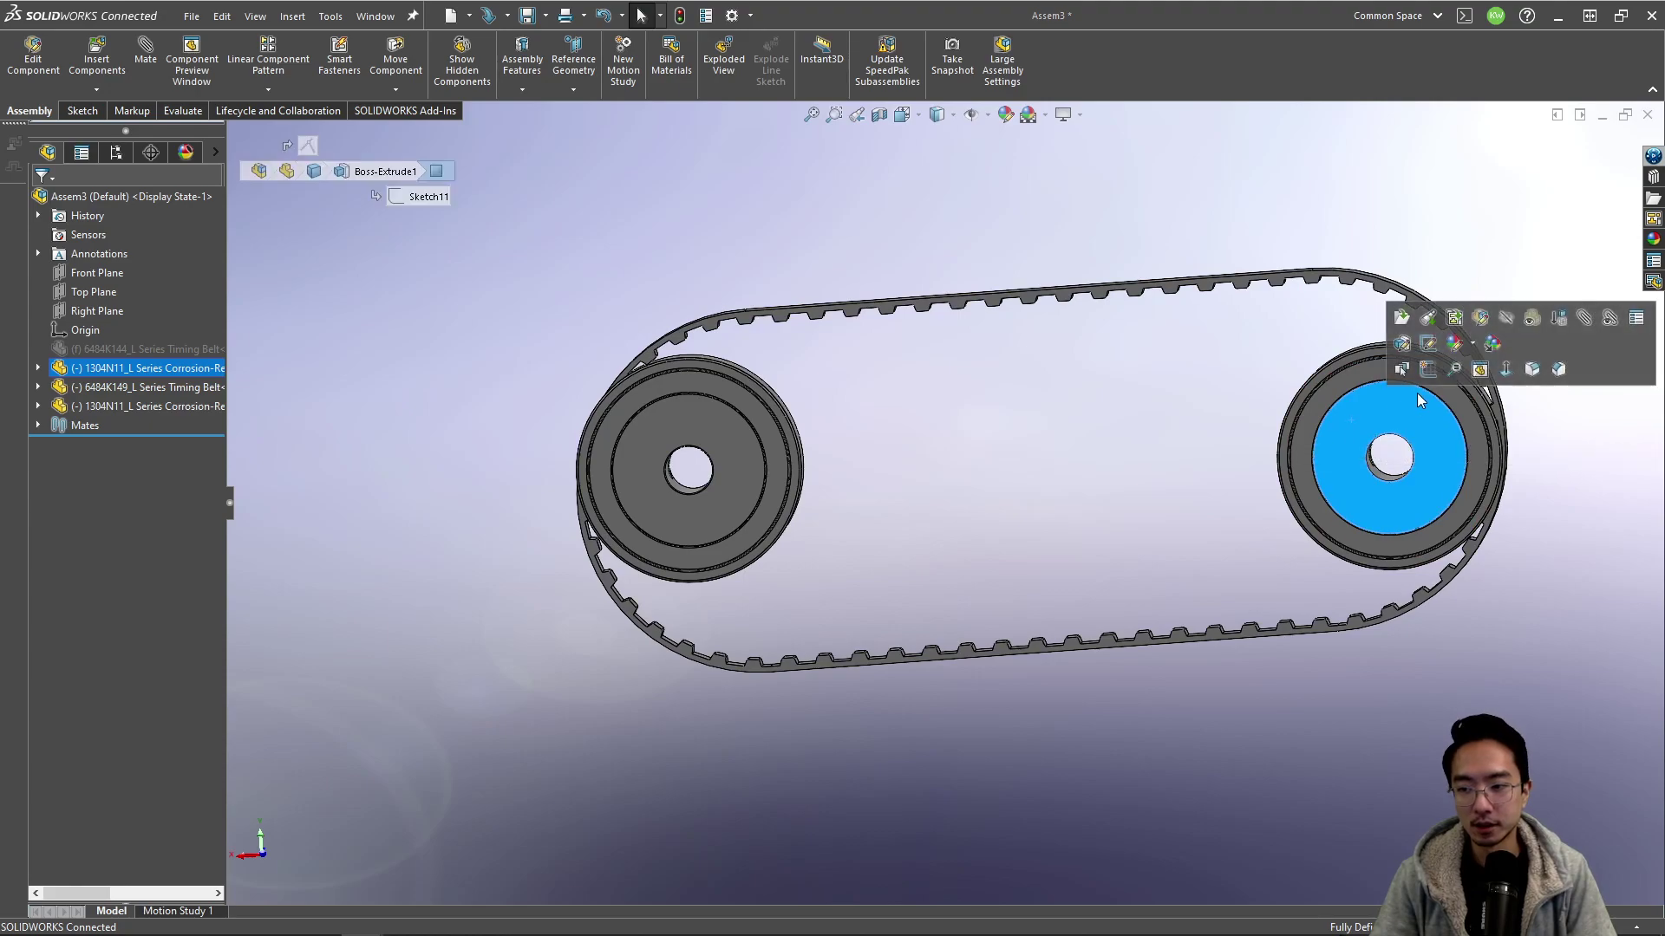
pyautogui.hotkey('ctrl', '1')
pyautogui.click(831, 492)
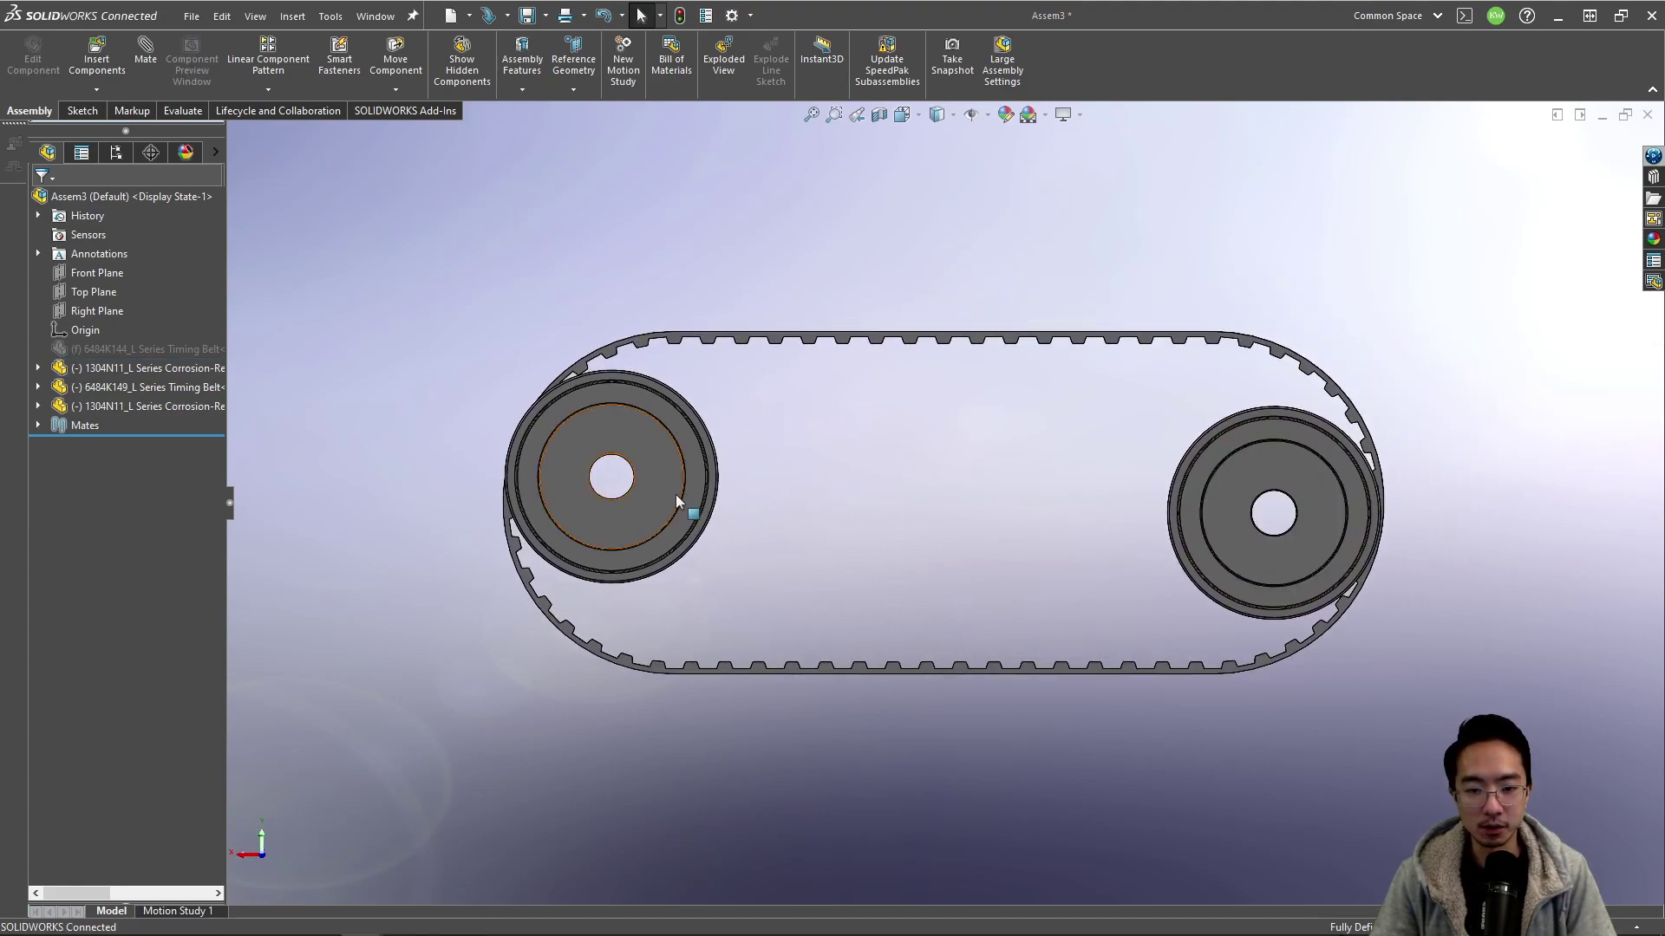
pyautogui.moveTo(677, 496); pyautogui.dragTo(673, 527)
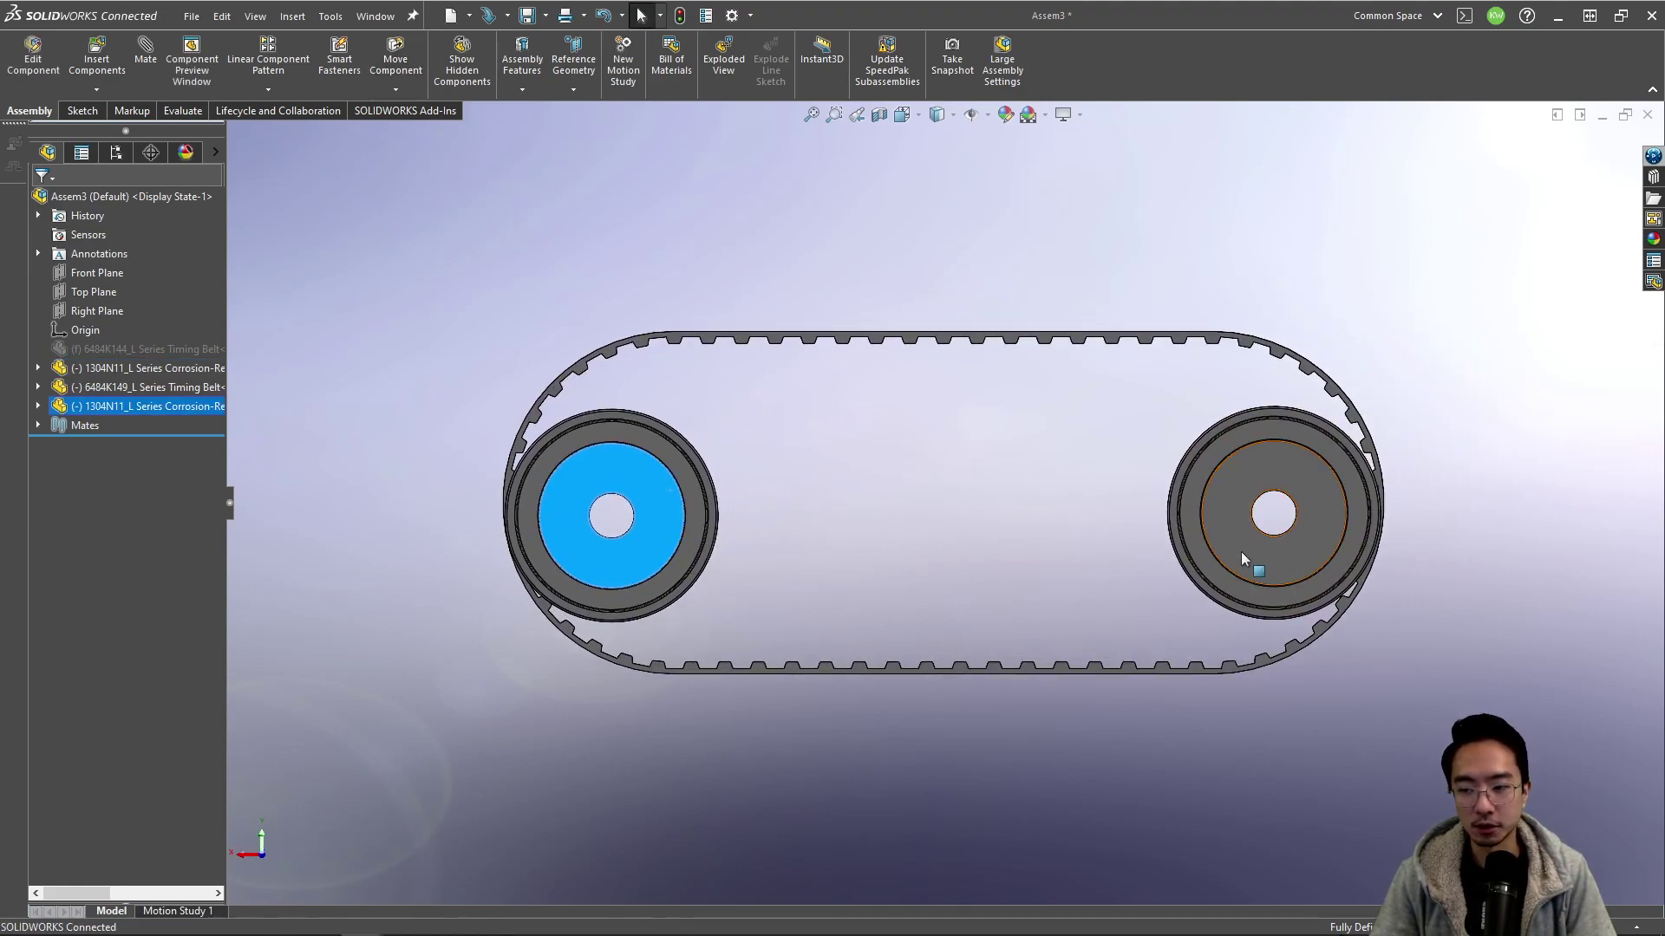
pyautogui.moveTo(1261, 551); pyautogui.dragTo(1282, 539)
pyautogui.click(1465, 462)
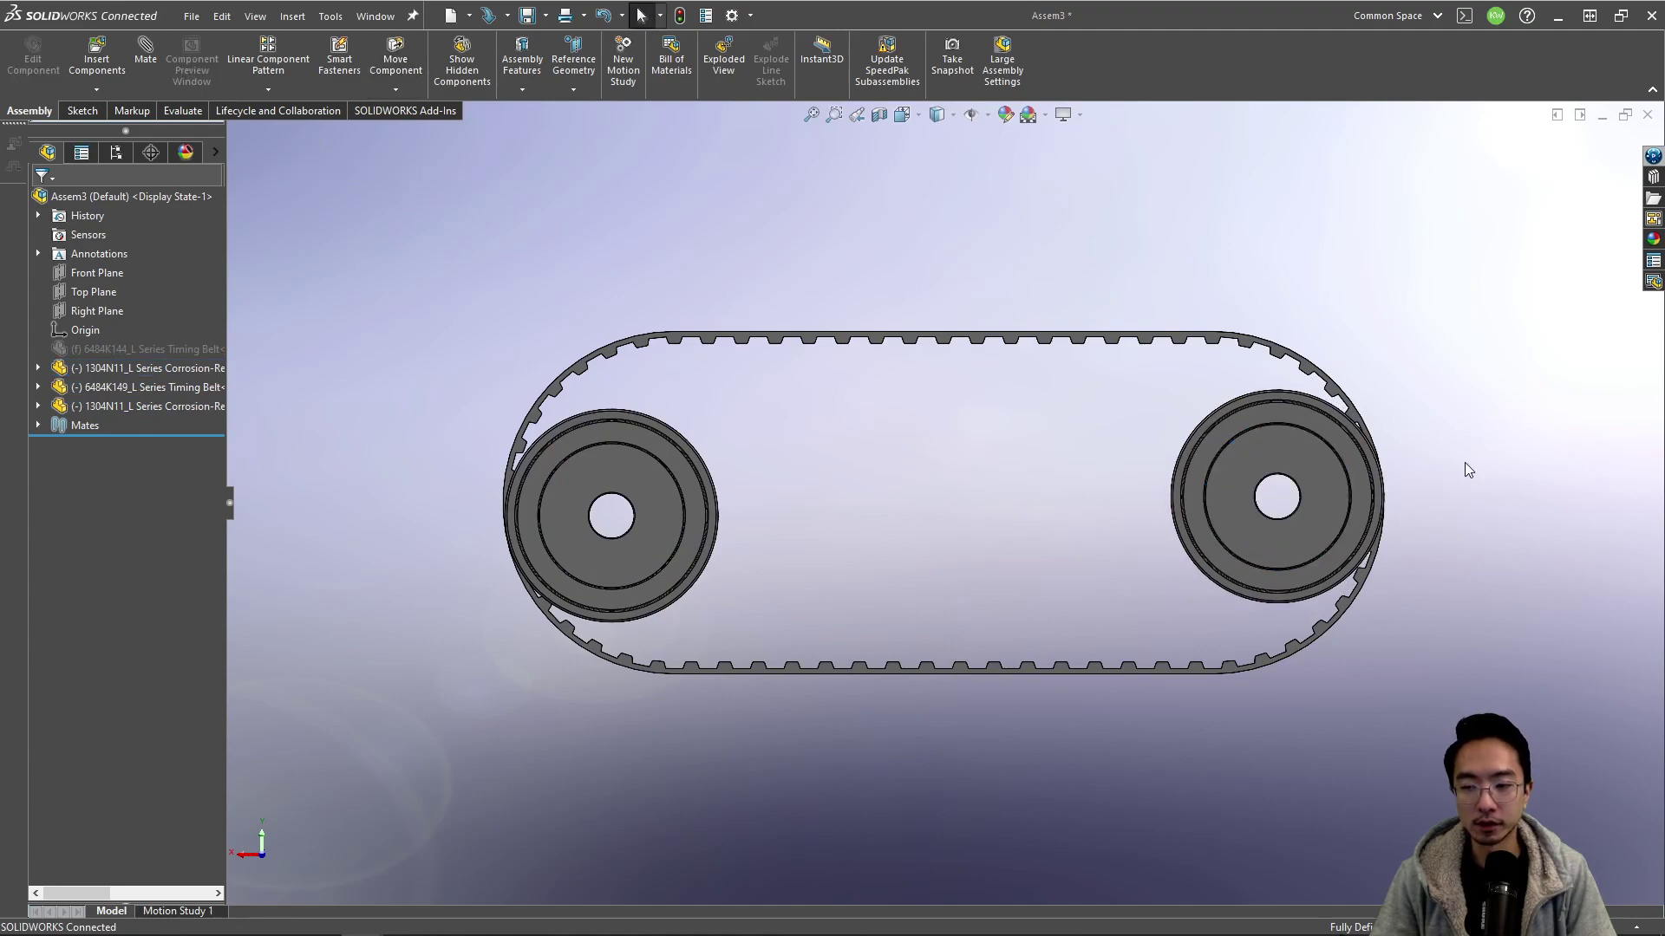
# - Spread the two pulleys apart and inspect the timing belt from above
pyautogui.moveTo(781, 439)
pyautogui.mouseDown(button='middle')
pyautogui.moveTo(969, 517)
pyautogui.moveTo(769, 439)
pyautogui.moveTo(757, 460)
pyautogui.moveTo(774, 462)
pyautogui.mouseUp(button='middle')
pyautogui.moveTo(659, 504); pyautogui.dragTo(505, 513)
pyautogui.moveTo(1288, 507); pyautogui.dragTo(1405, 503)
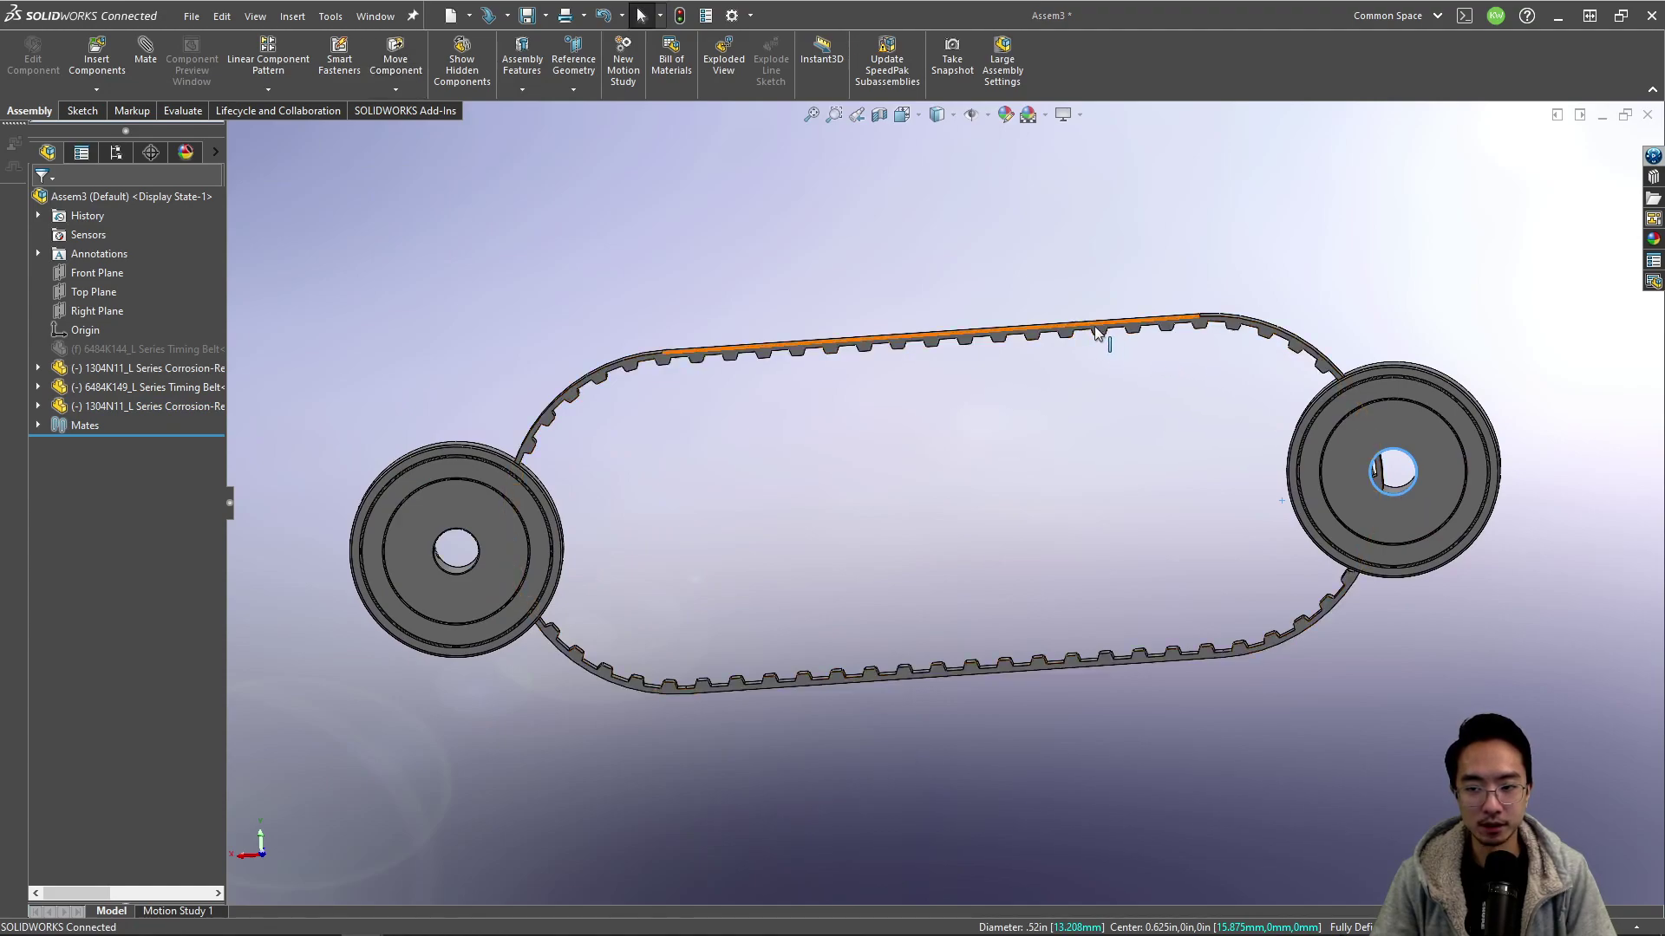
pyautogui.click(1097, 333)
pyautogui.moveTo(1098, 333); pyautogui.dragTo(964, 361, button='middle')
pyautogui.click(965, 361)
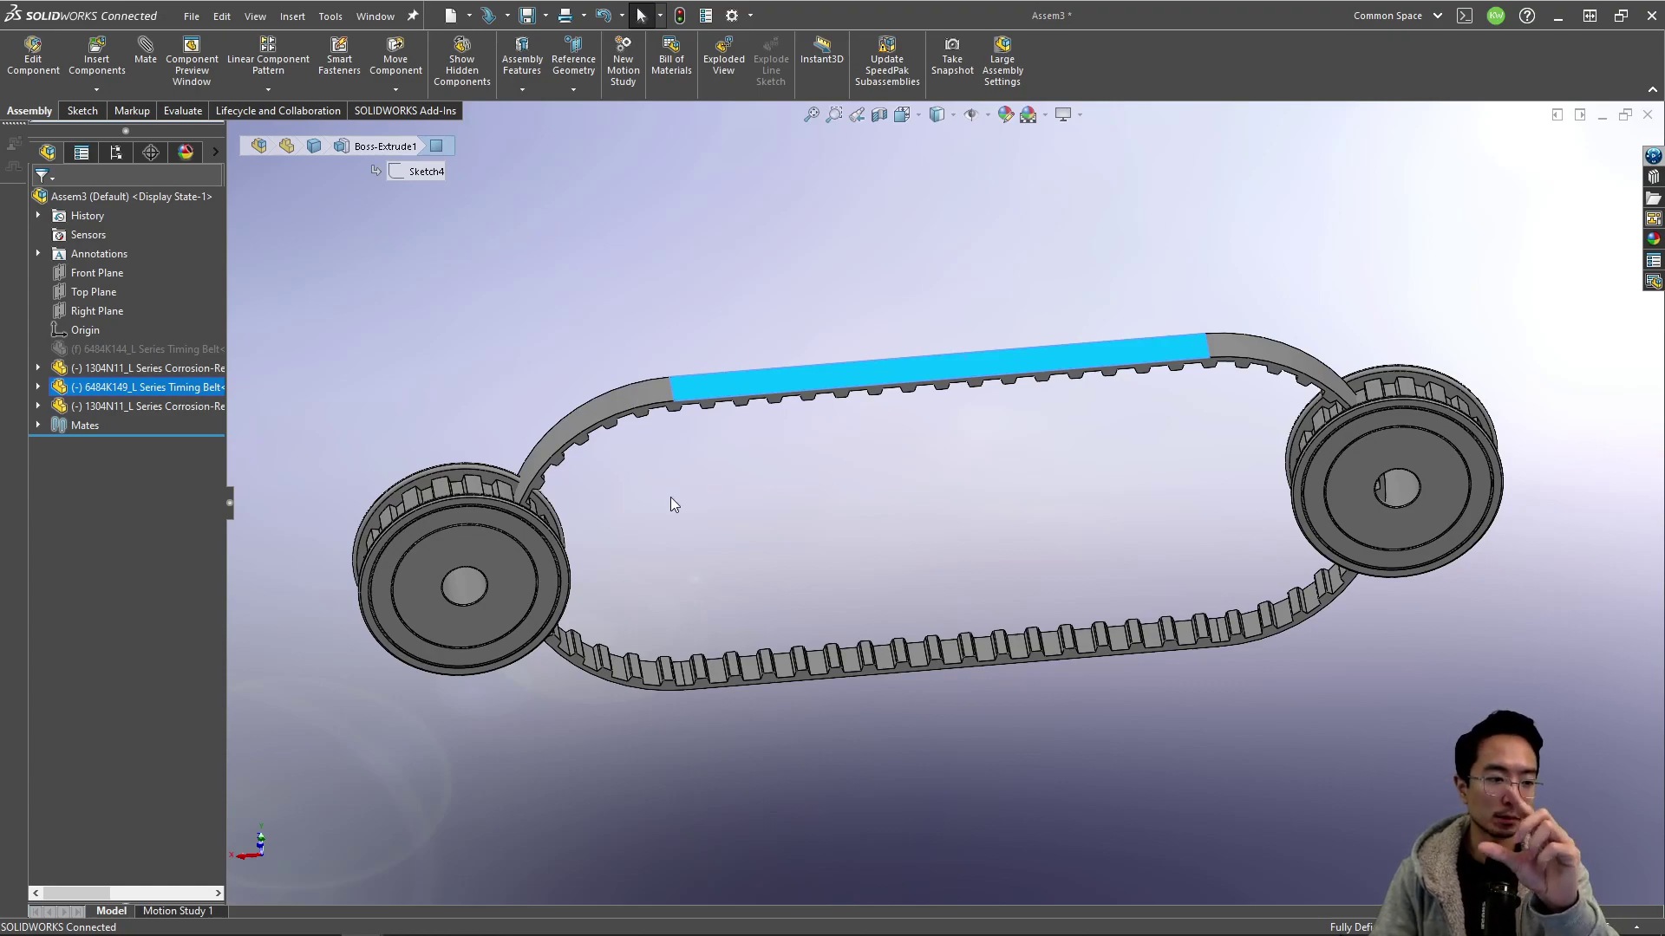
# - Slide the left and right pulleys inward until each seats in an end of the belt
pyautogui.moveTo(654, 525); pyautogui.dragTo(650, 439, button='middle')
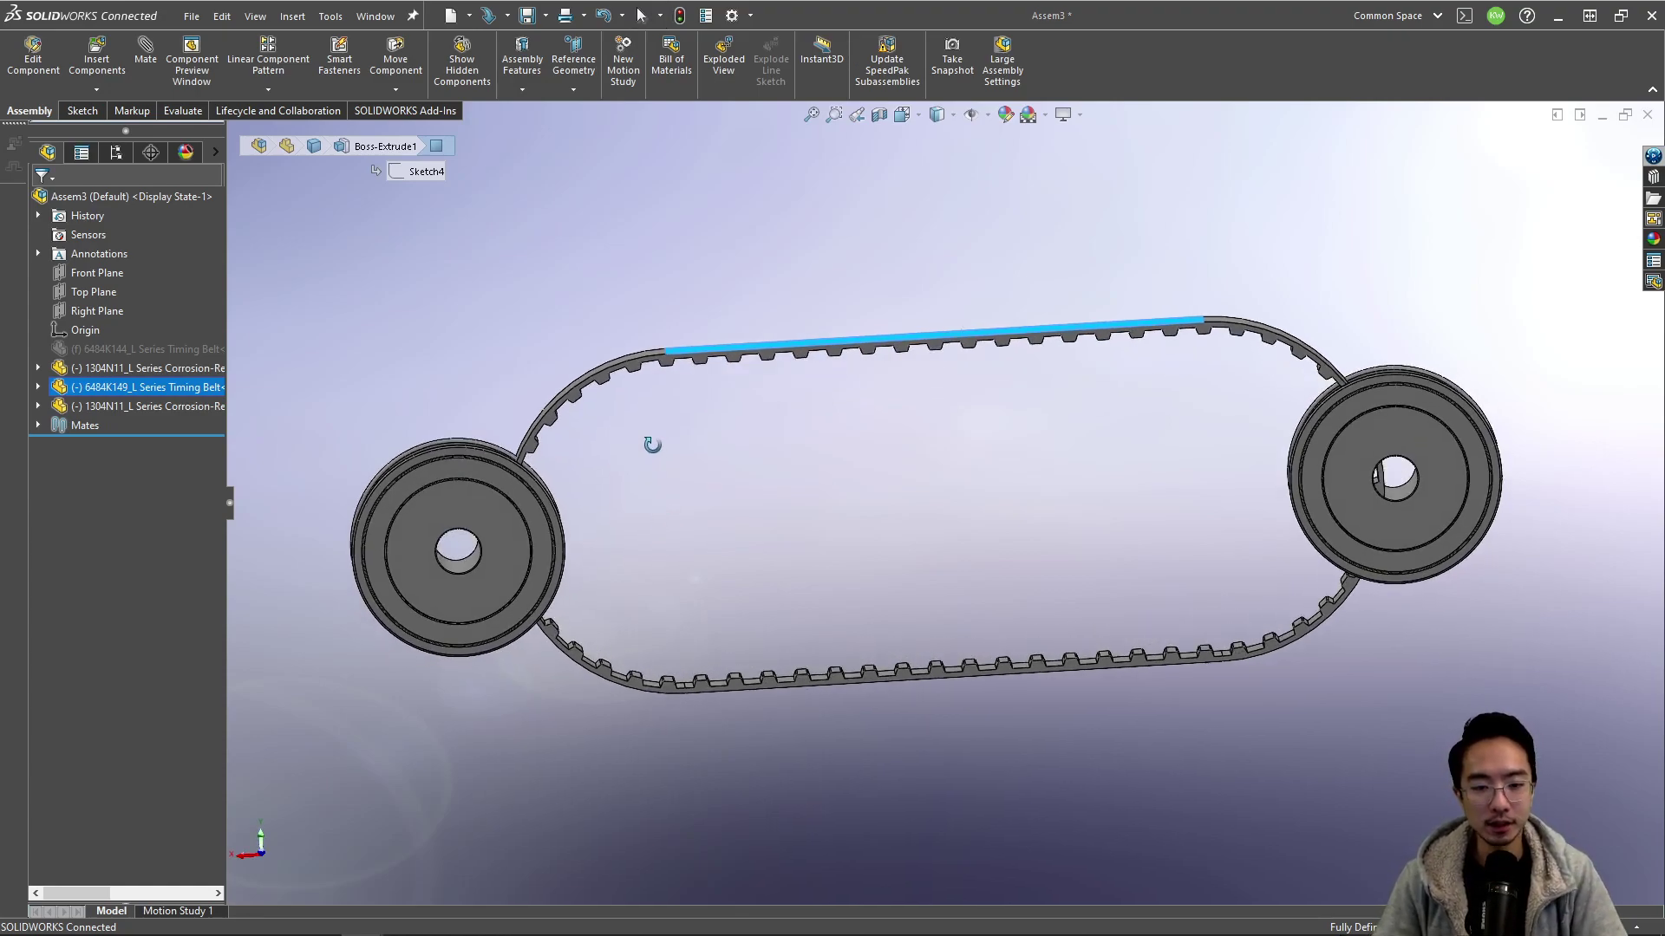
pyautogui.moveTo(502, 532); pyautogui.dragTo(655, 503)
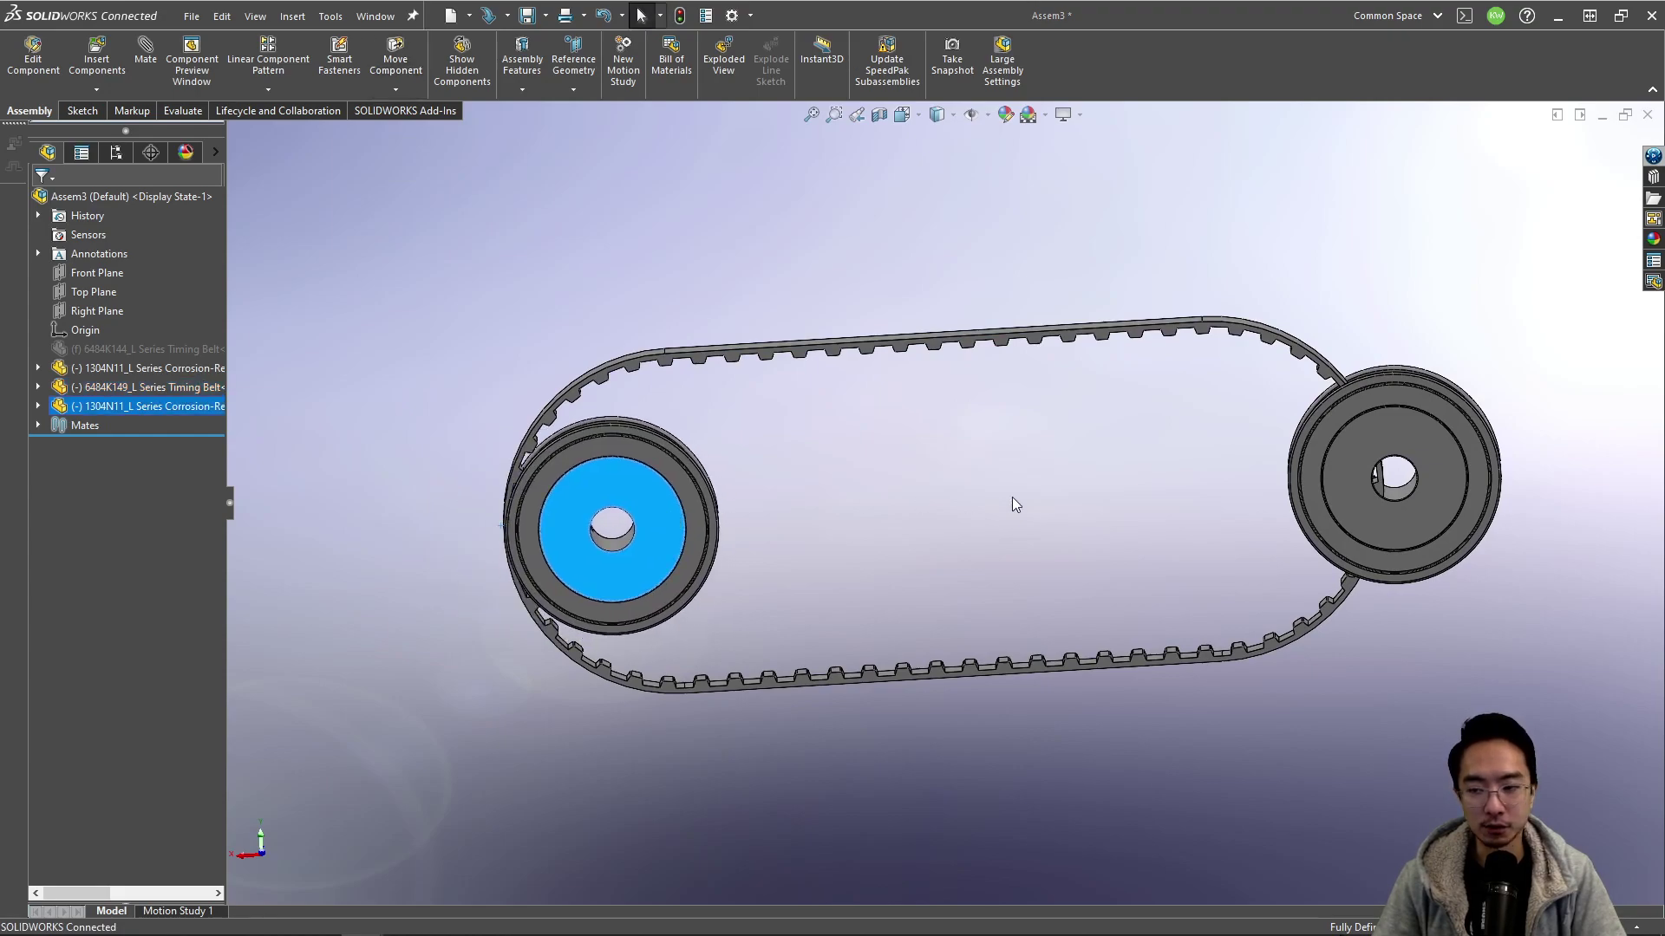
pyautogui.moveTo(1364, 491); pyautogui.dragTo(1242, 492)
pyautogui.click(1410, 362)
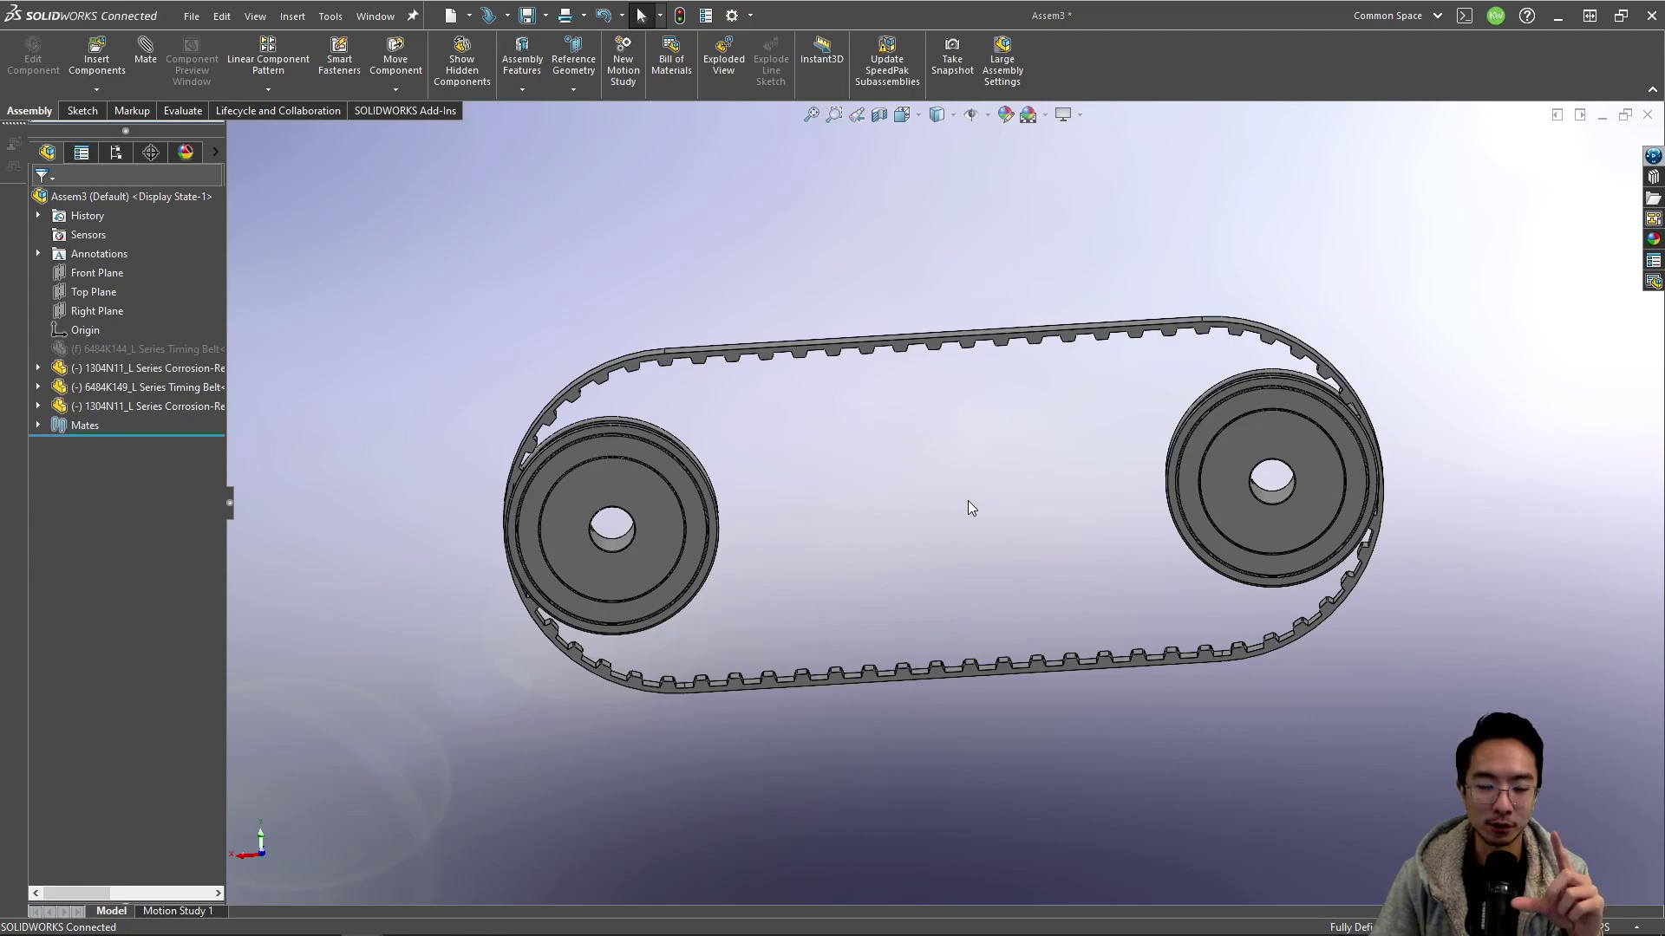
pyautogui.click(622, 446)
pyautogui.moveTo(622, 445)
pyautogui.mouseDown(button='middle')
pyautogui.moveTo(639, 499)
pyautogui.moveTo(622, 448)
pyautogui.mouseUp(button='middle')
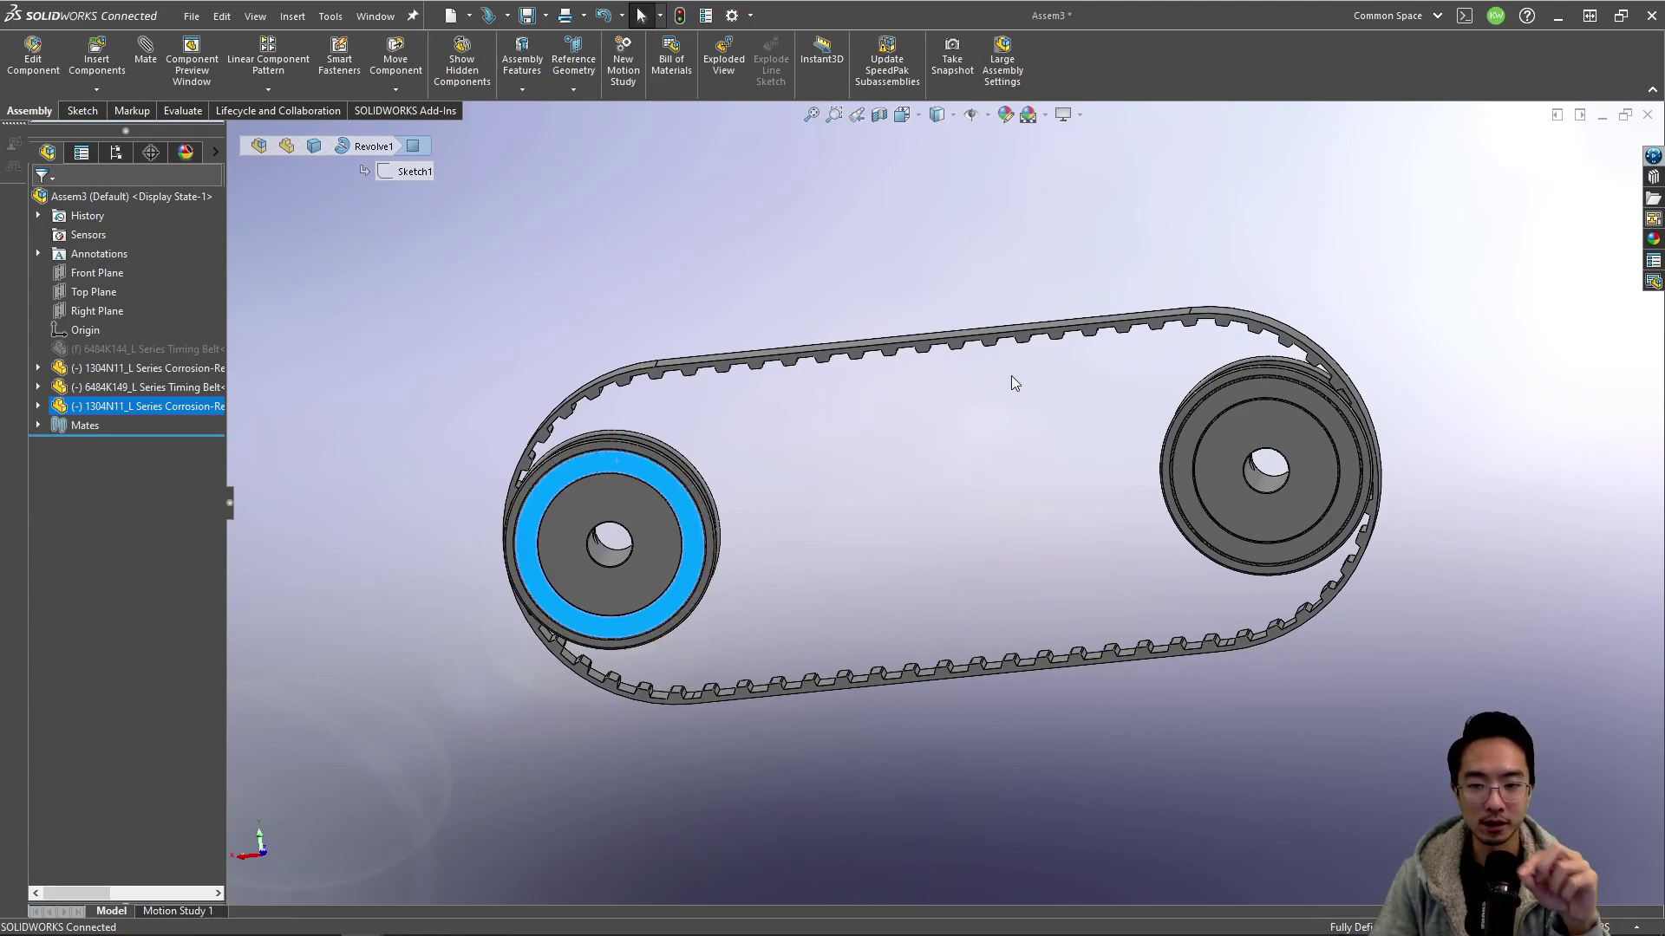
pyautogui.click(930, 351)
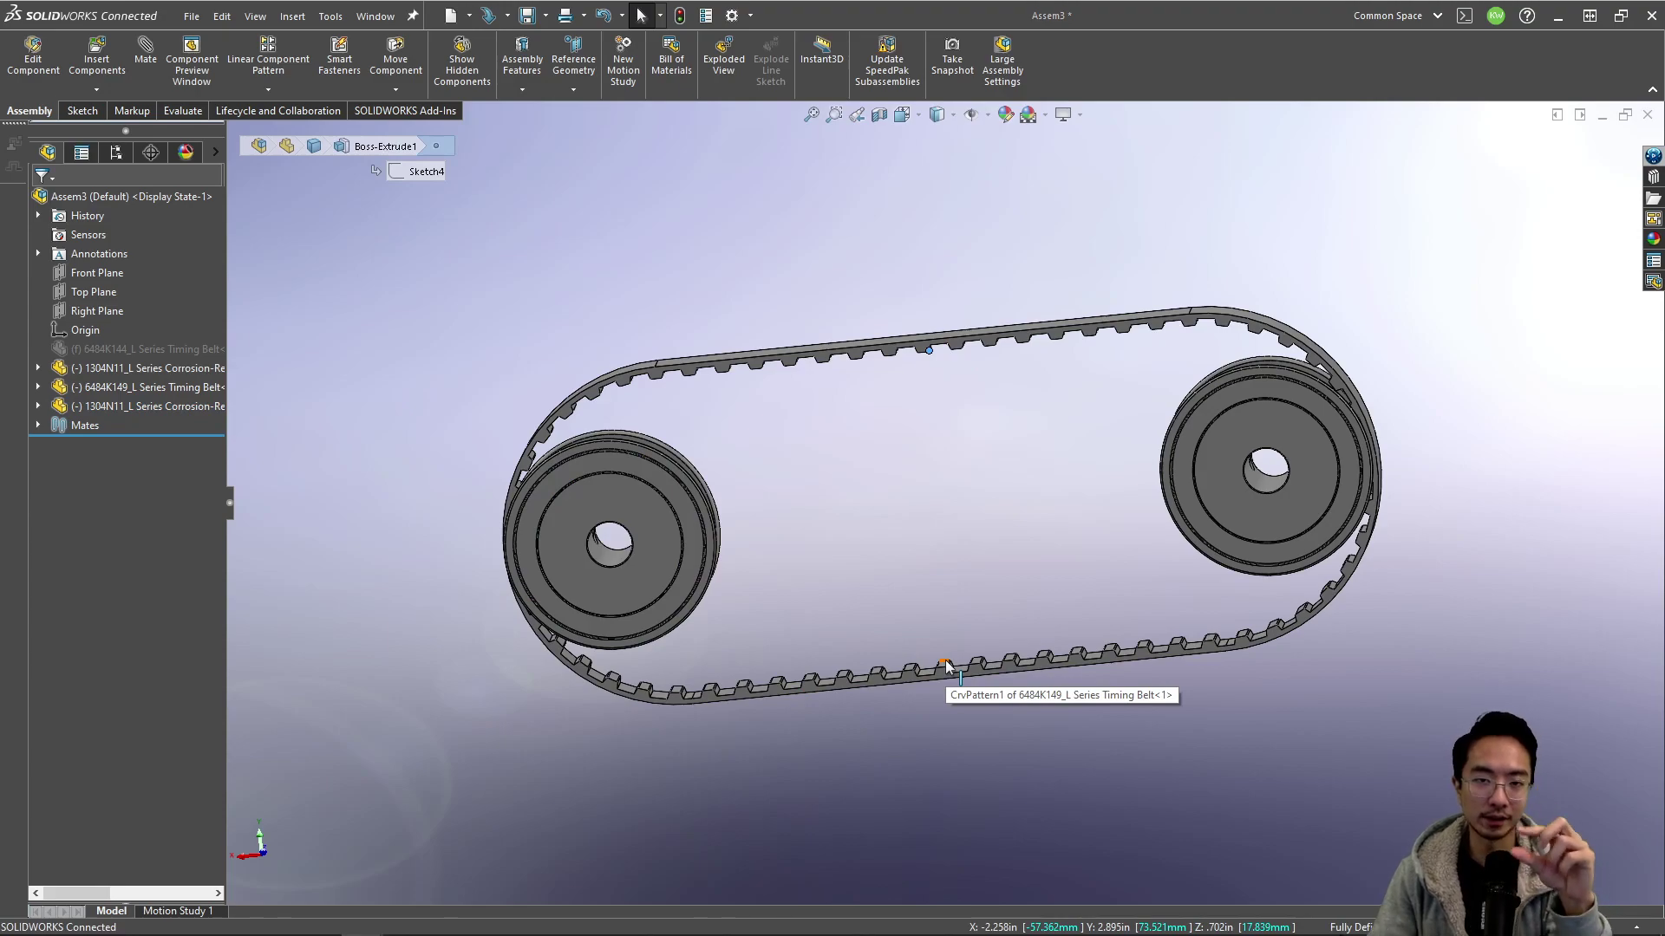
pyautogui.click(847, 479)
pyautogui.moveTo(507, 932)
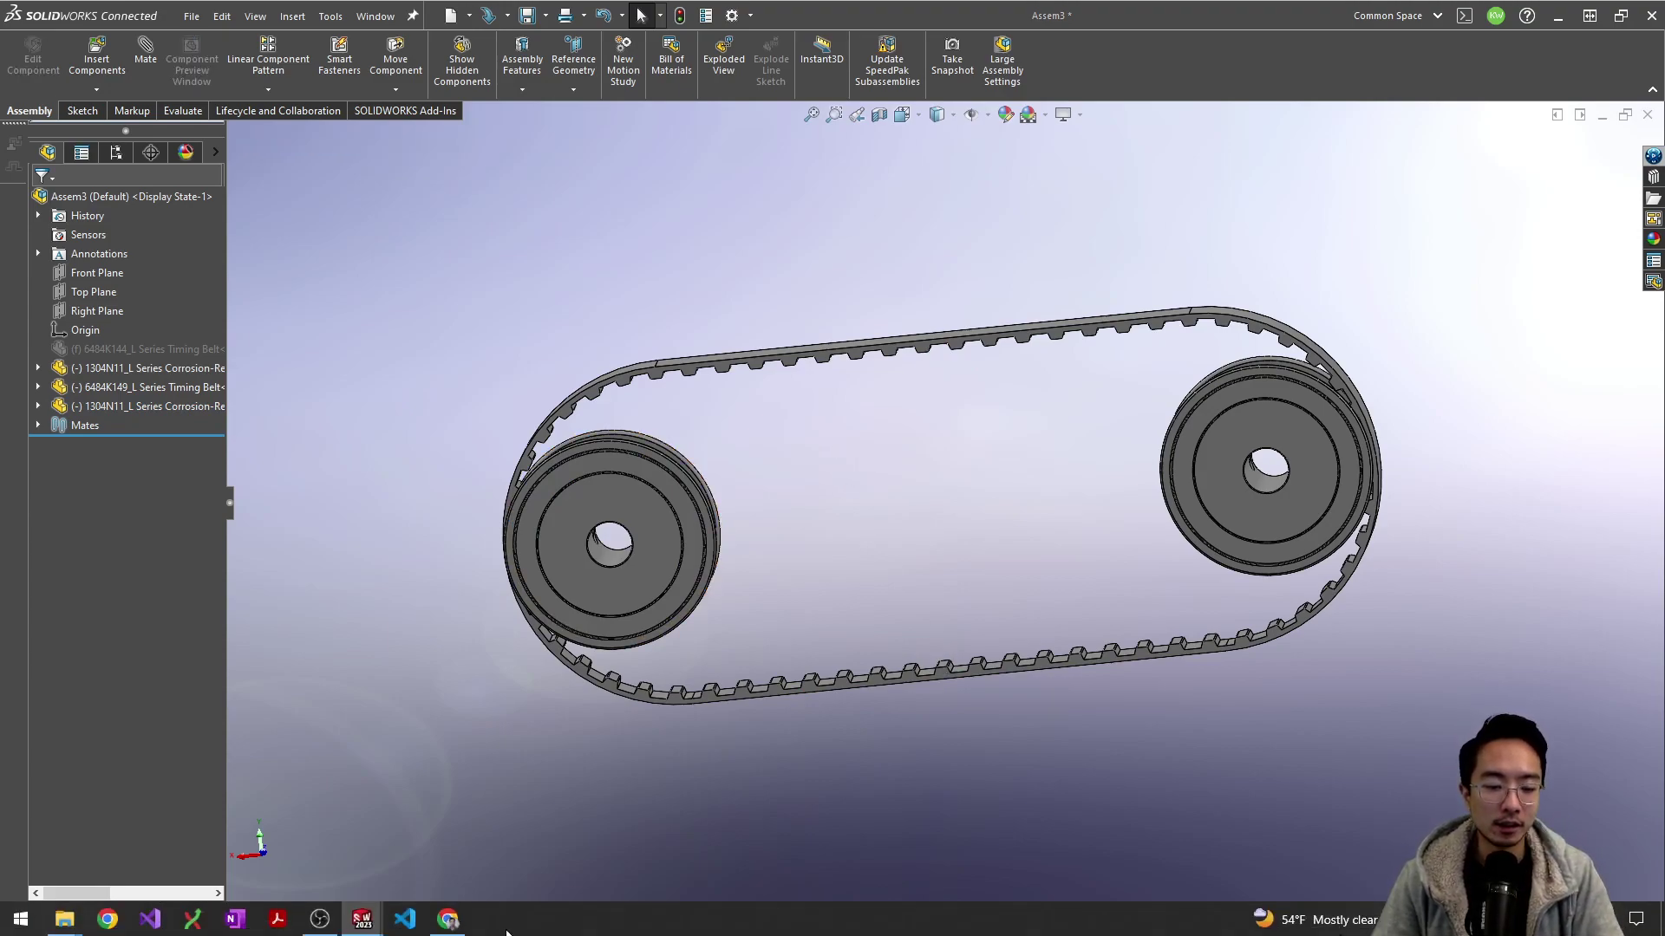
pyautogui.moveTo(457, 926)
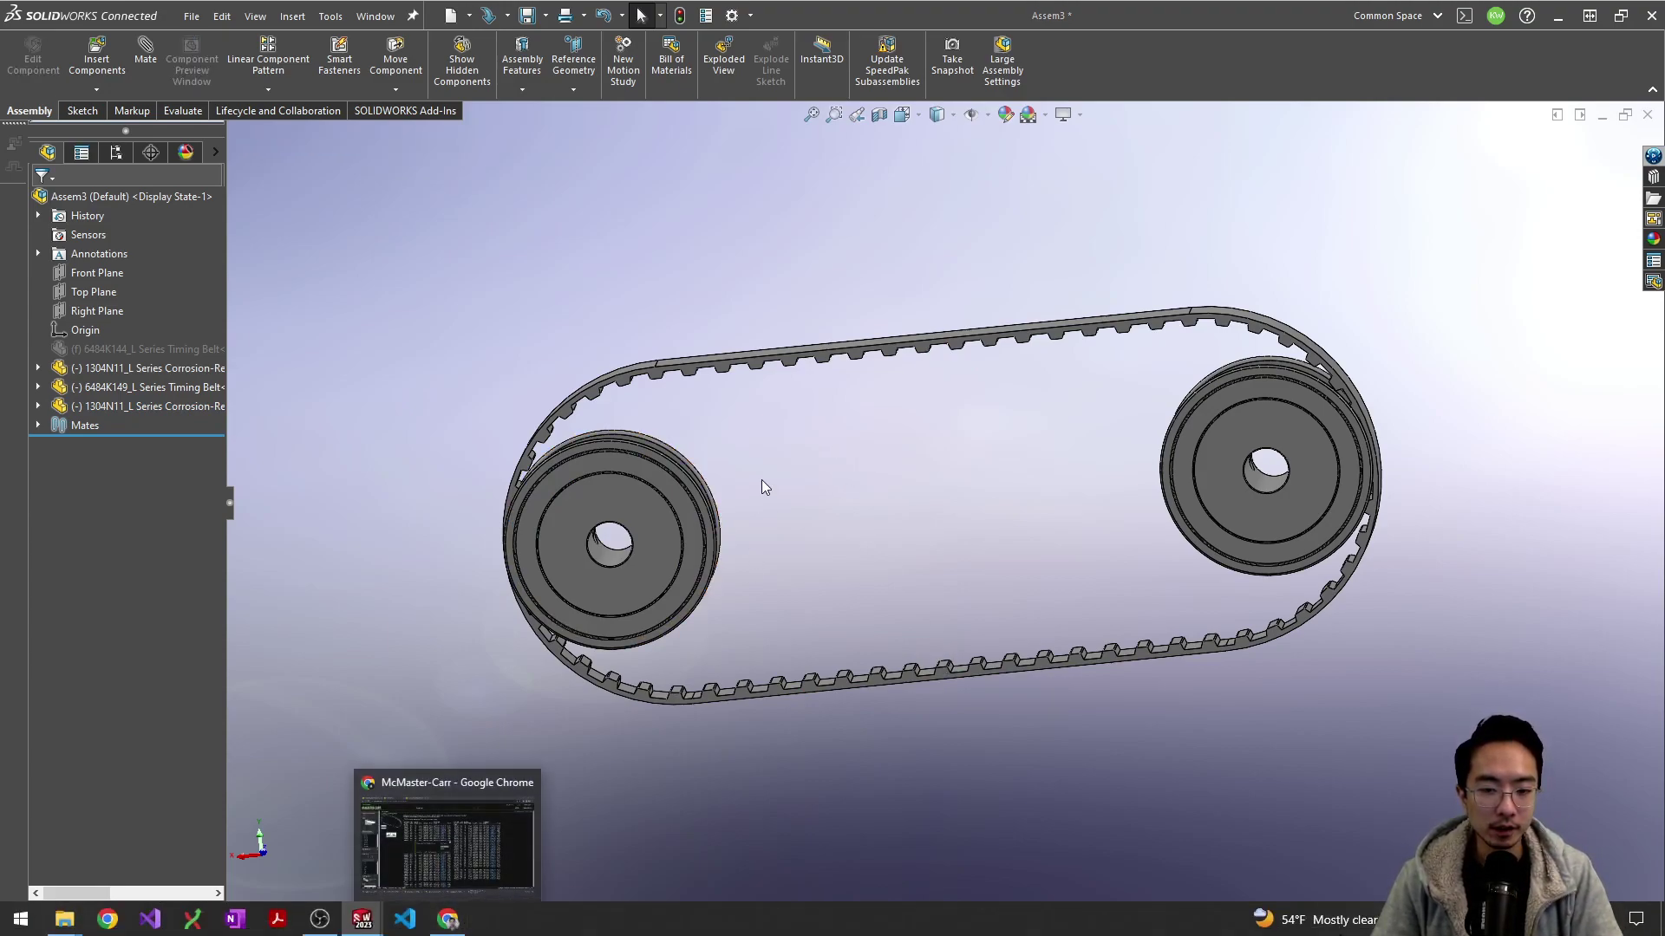
pyautogui.moveTo(780, 439); pyautogui.dragTo(611, 518, button='middle')
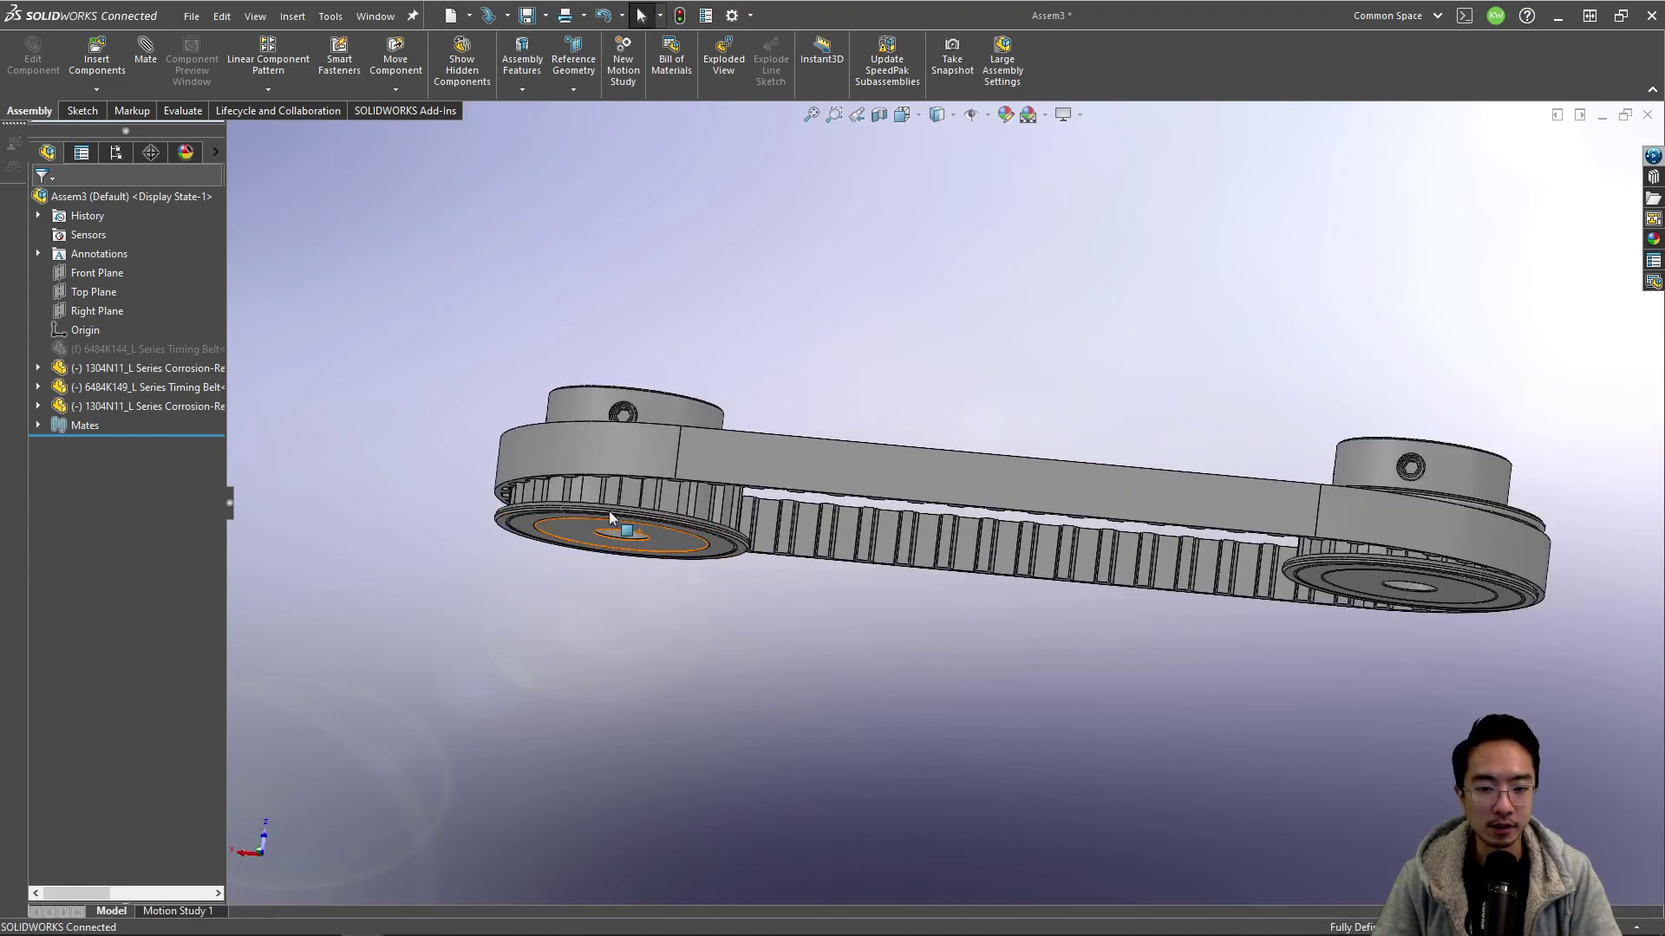
pyautogui.scroll(-3, 611, 518)
pyautogui.scroll(4, 1303, 543)
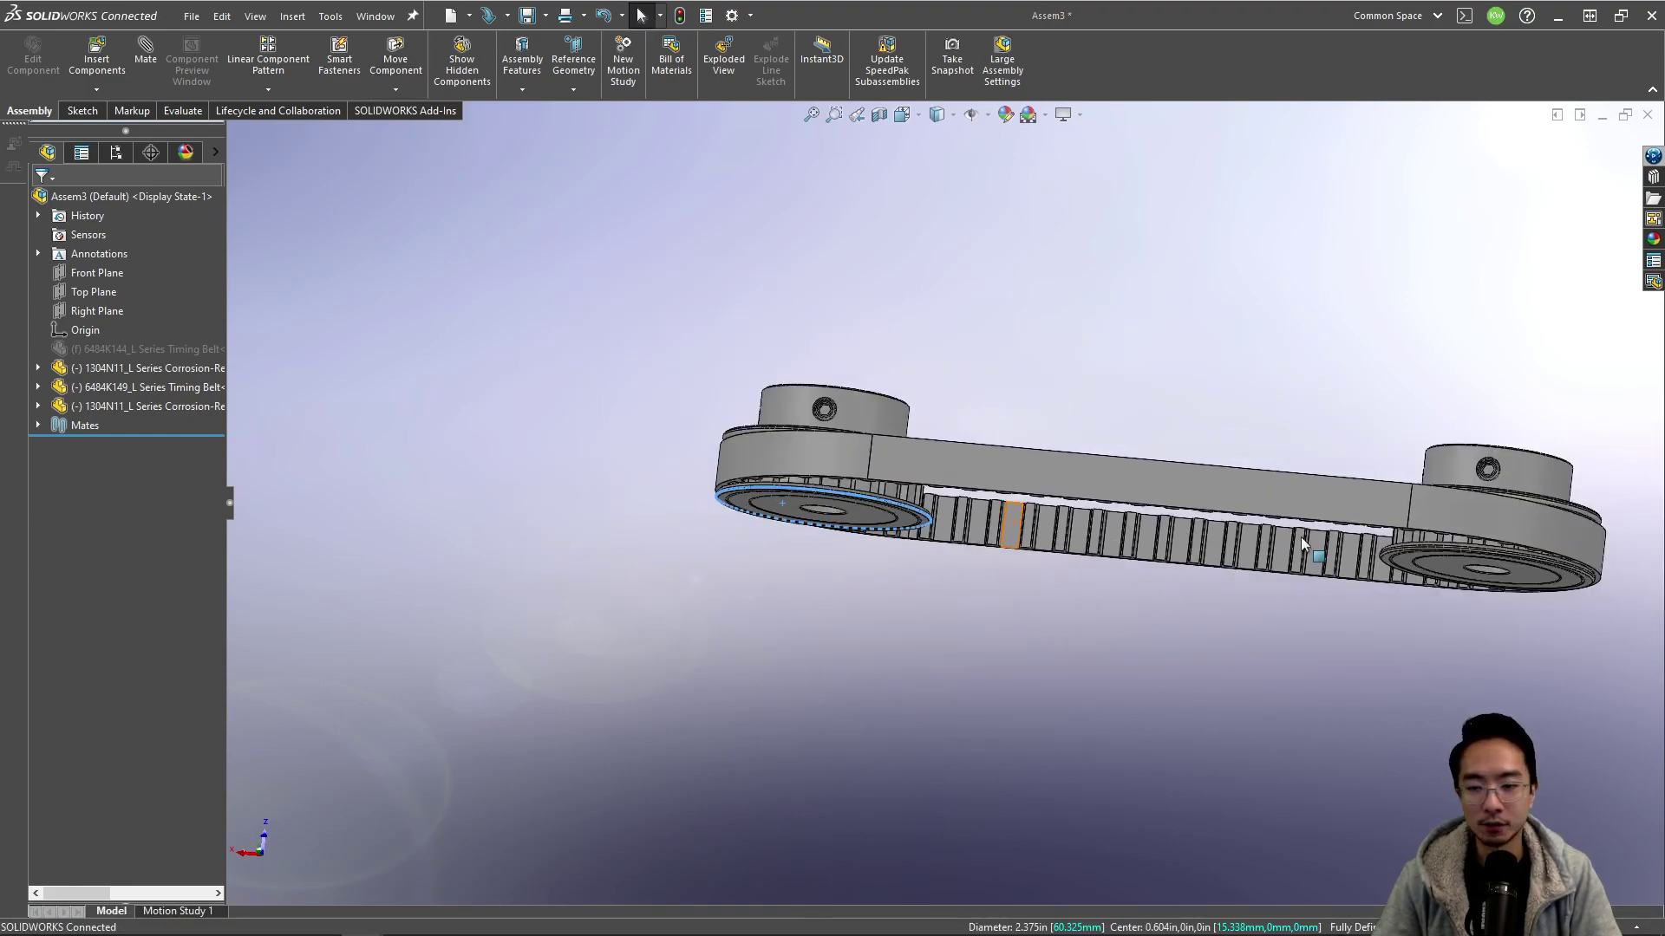
pyautogui.moveTo(1303, 544); pyautogui.dragTo(1308, 570, button='middle')
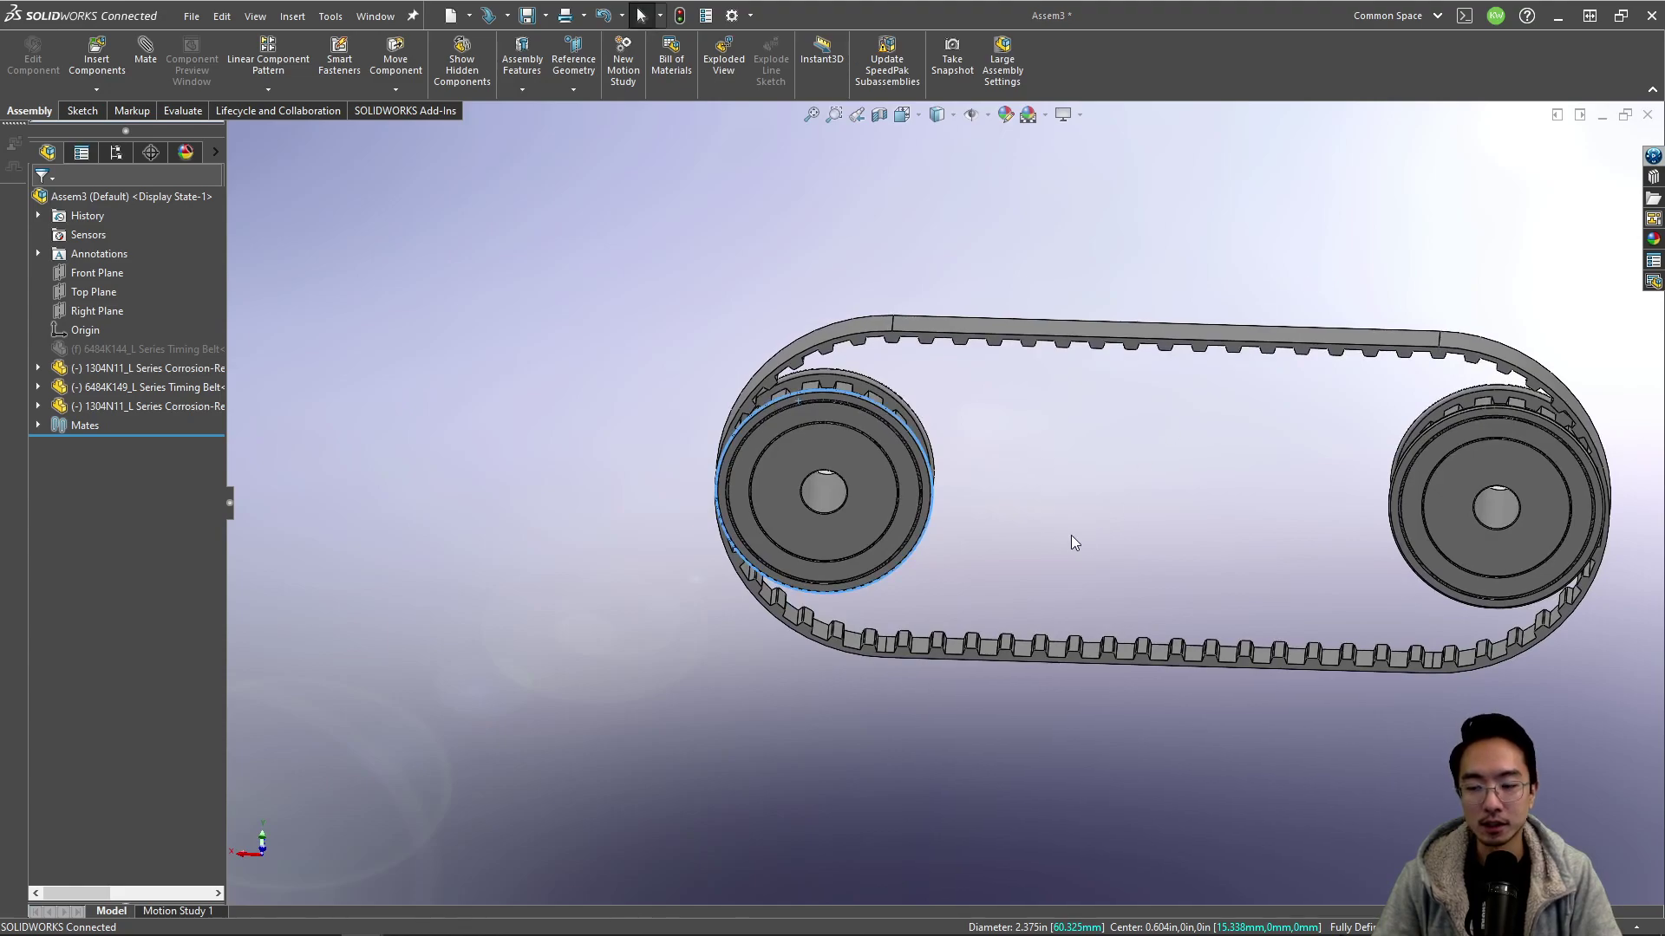
pyautogui.hotkey('ctrl', '7')
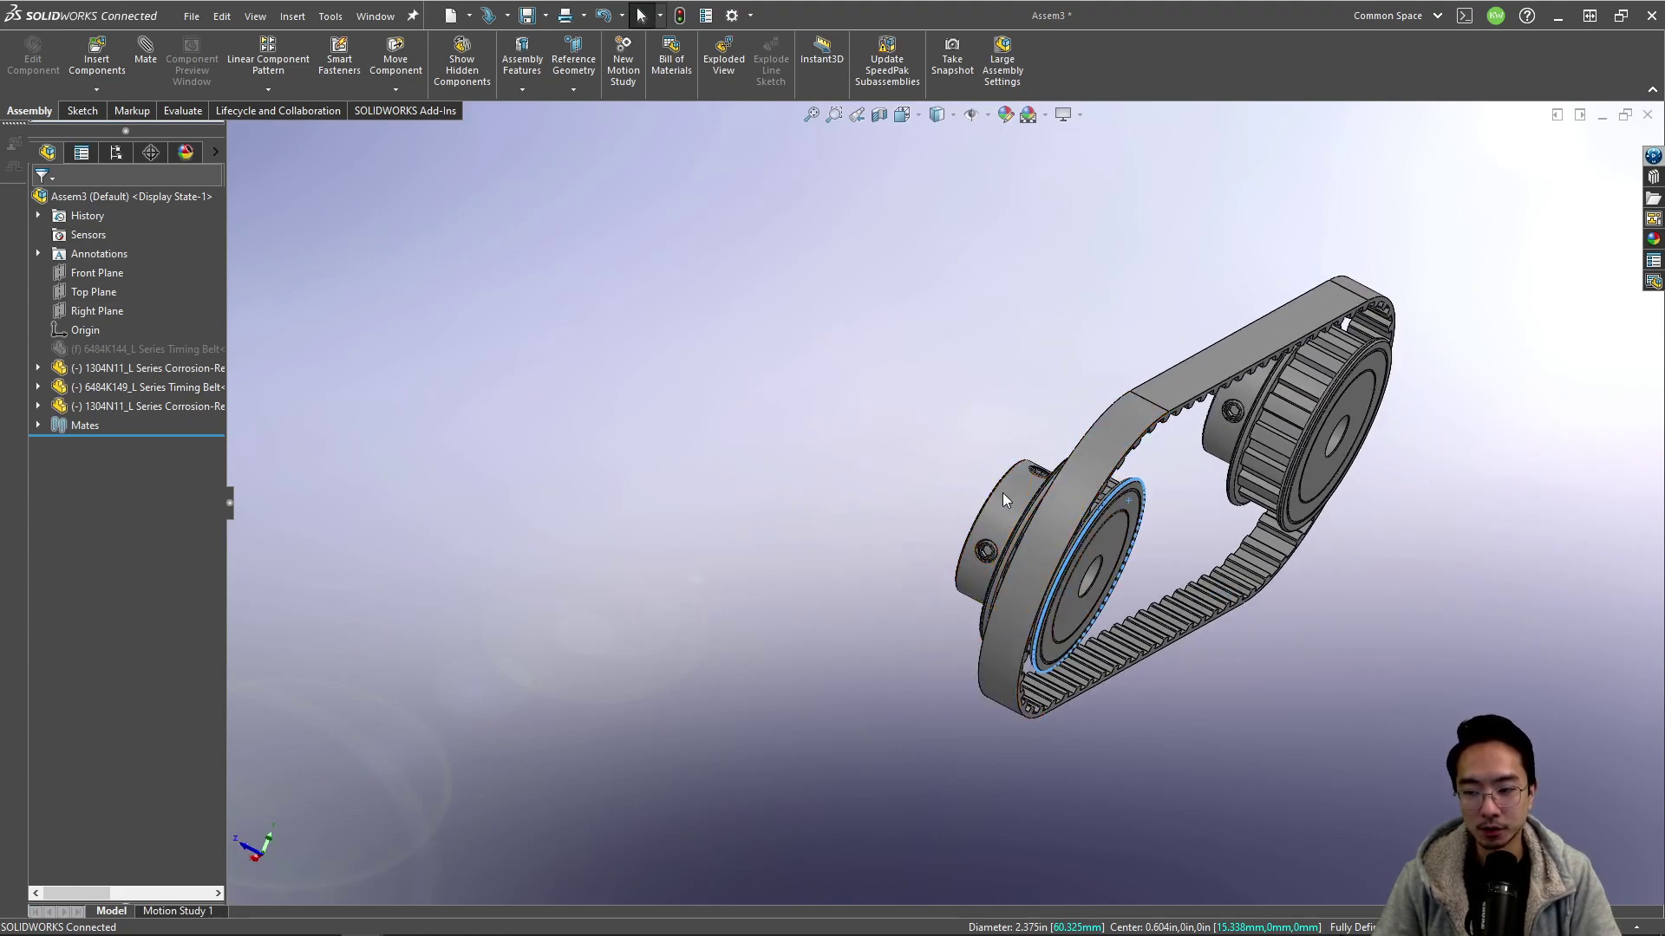
pyautogui.moveTo(1002, 492); pyautogui.dragTo(996, 454, button='middle')
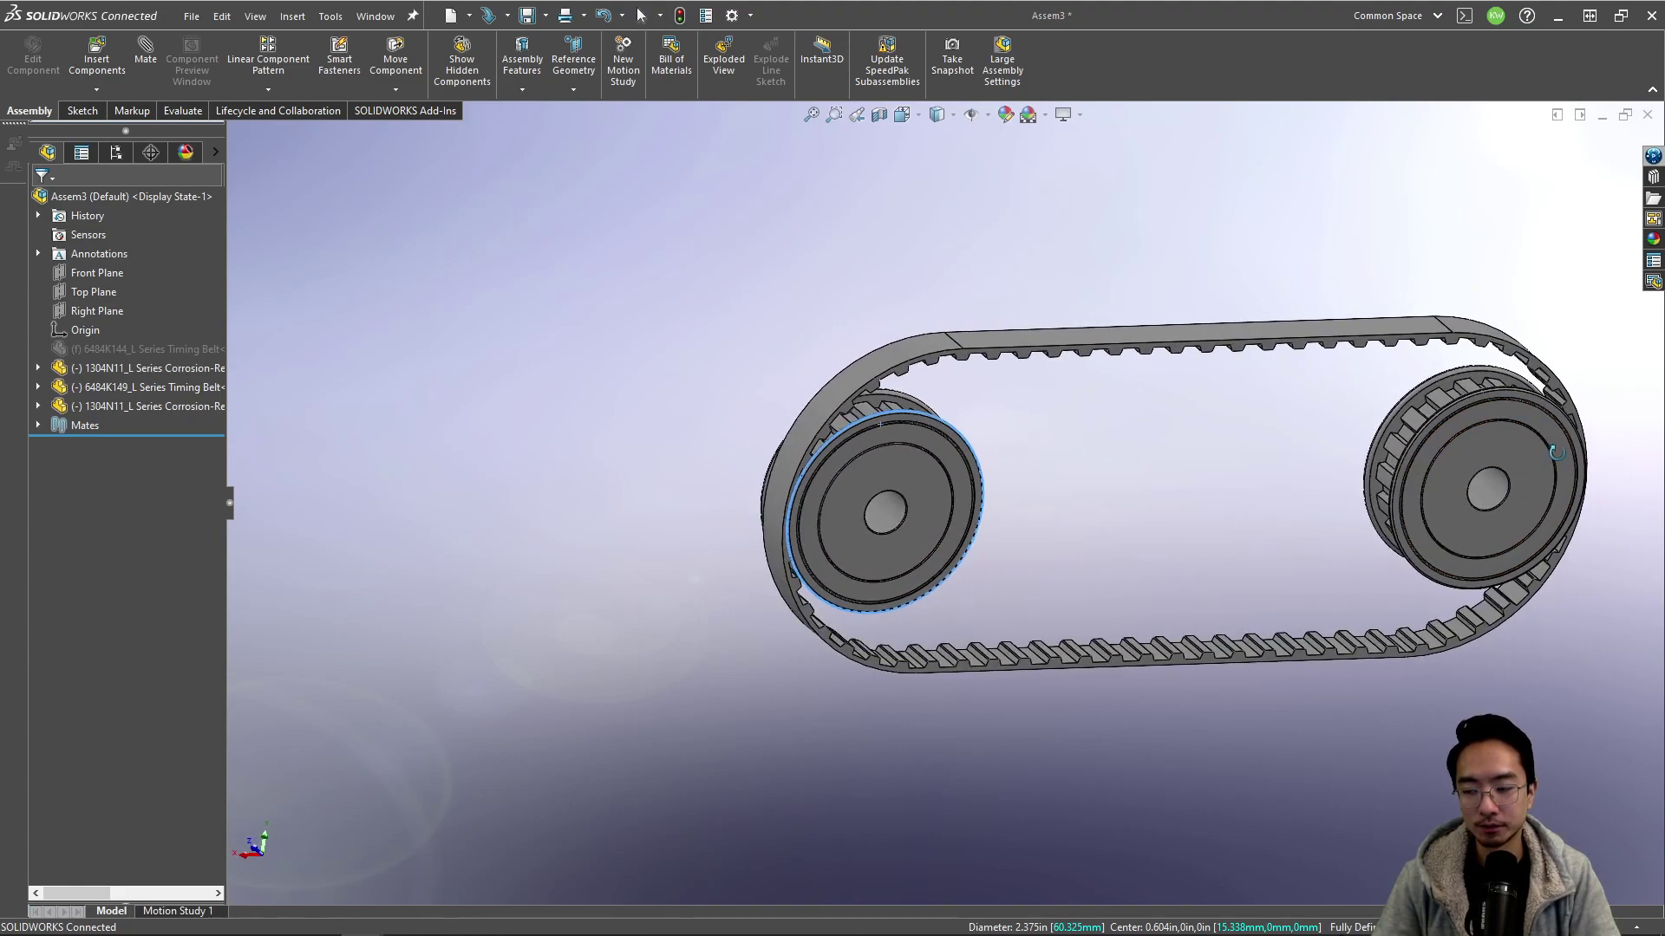
pyautogui.moveTo(1556, 452); pyautogui.dragTo(1526, 481, button='middle')
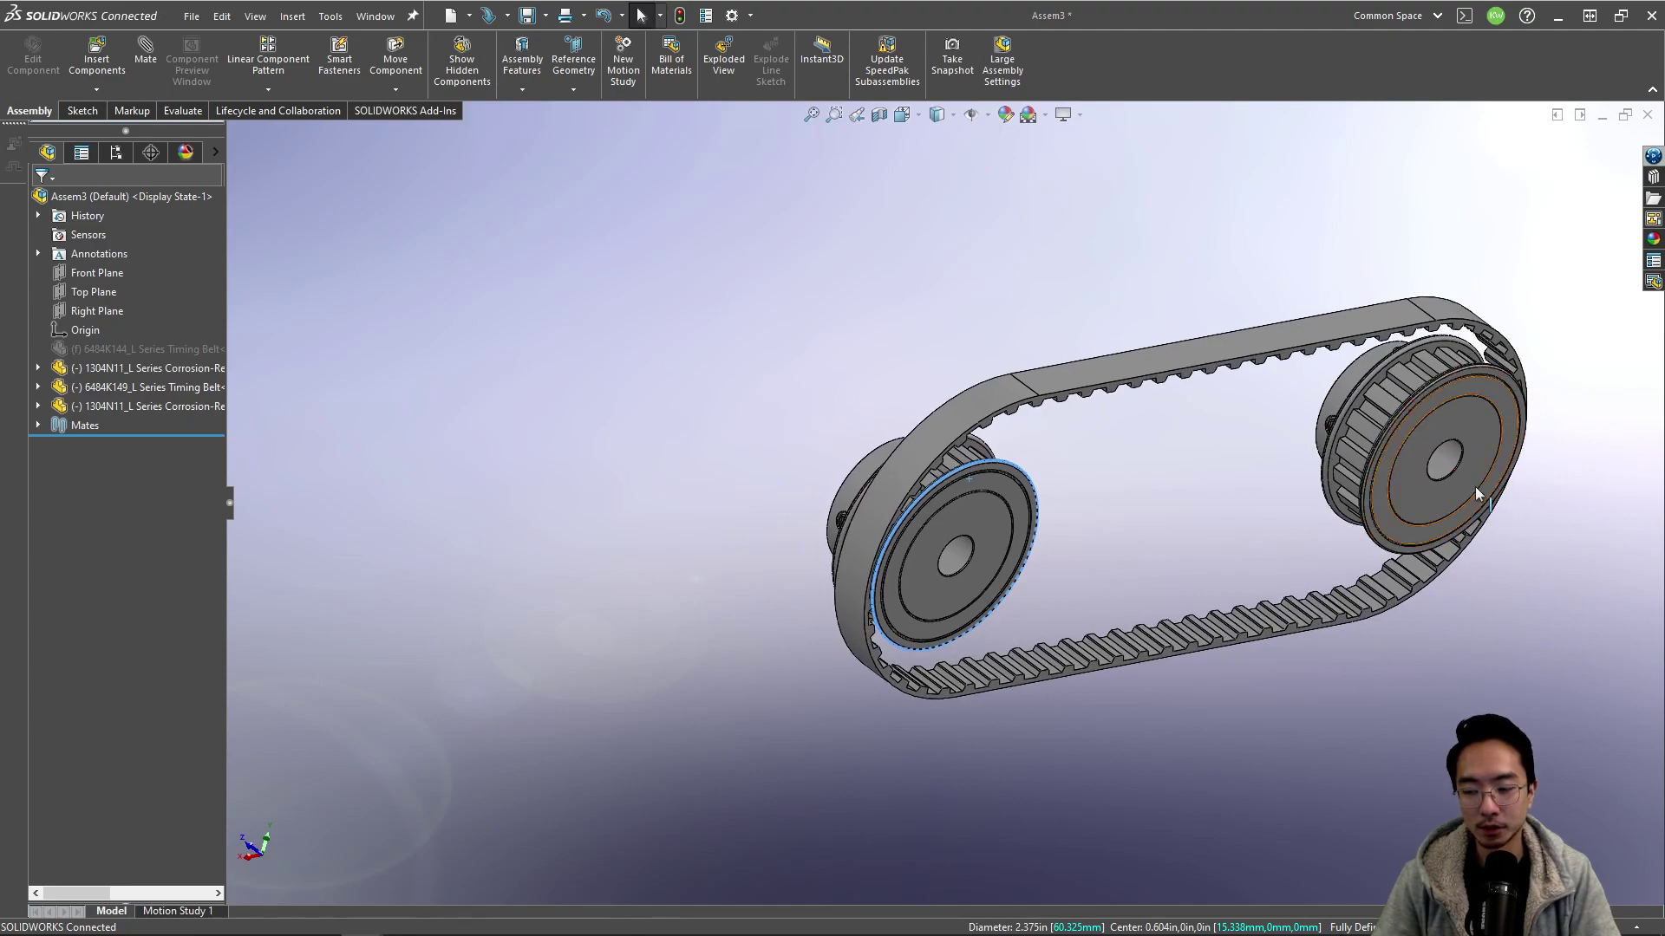
pyautogui.moveTo(1256, 584); pyautogui.dragTo(746, 534, button='middle')
pyautogui.scroll(-5, 1006, 494)
# - Adjust the right 1304N11 pulley inside the belt loop so it sits level with the left one
pyautogui.click(743, 560)
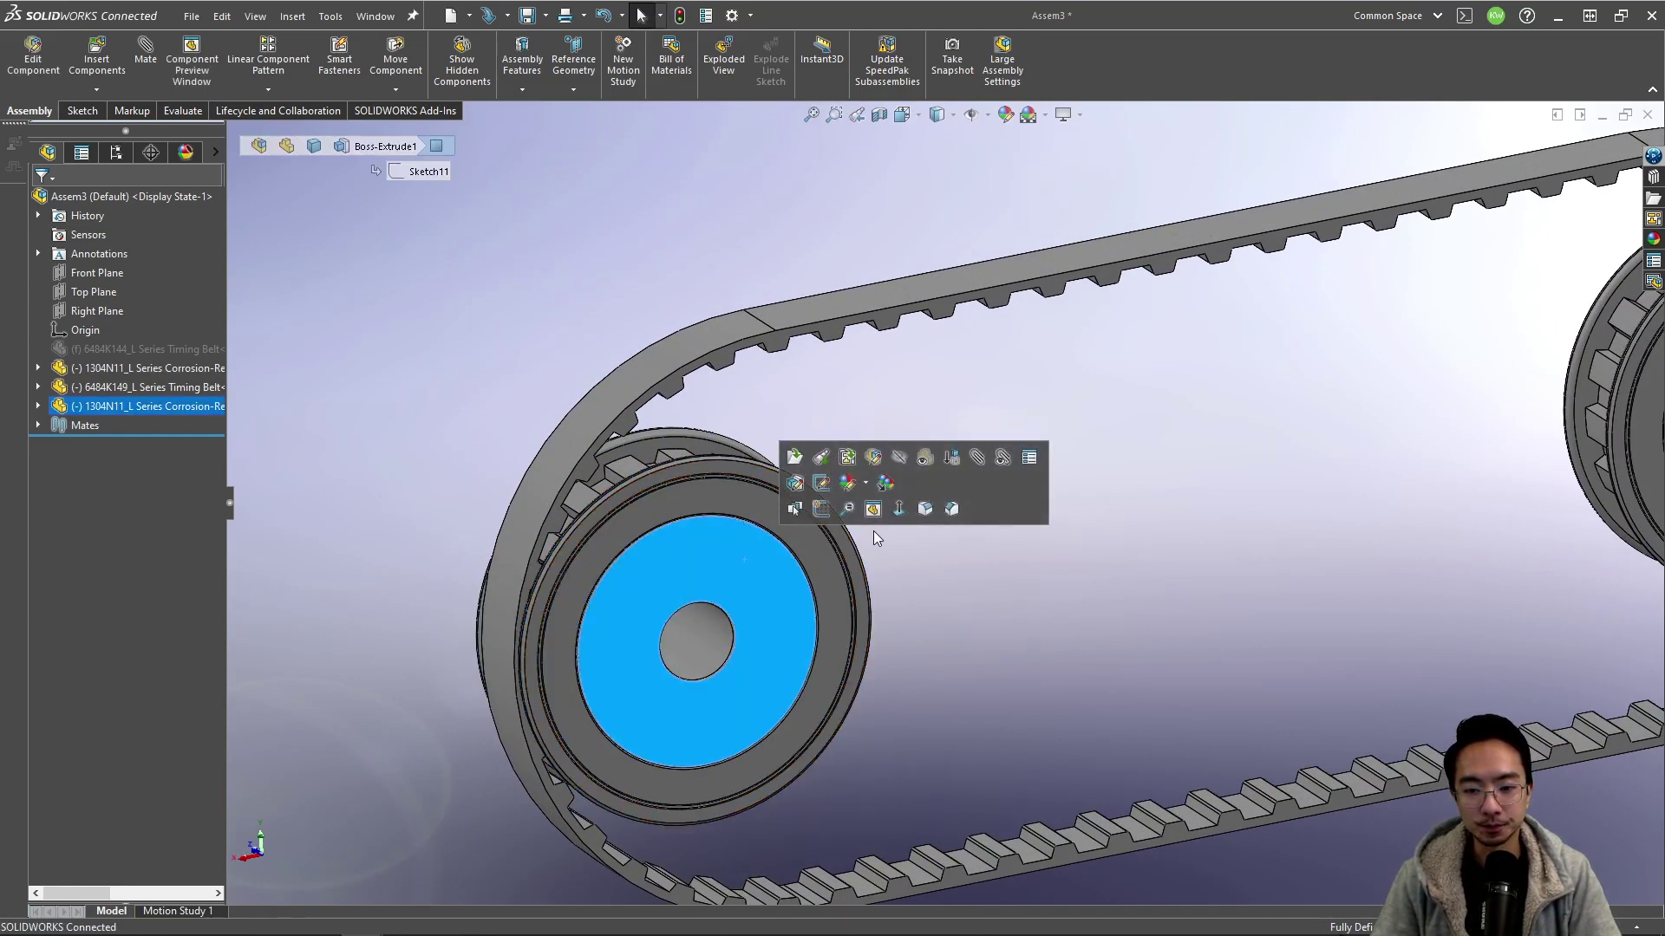
pyautogui.click(893, 513)
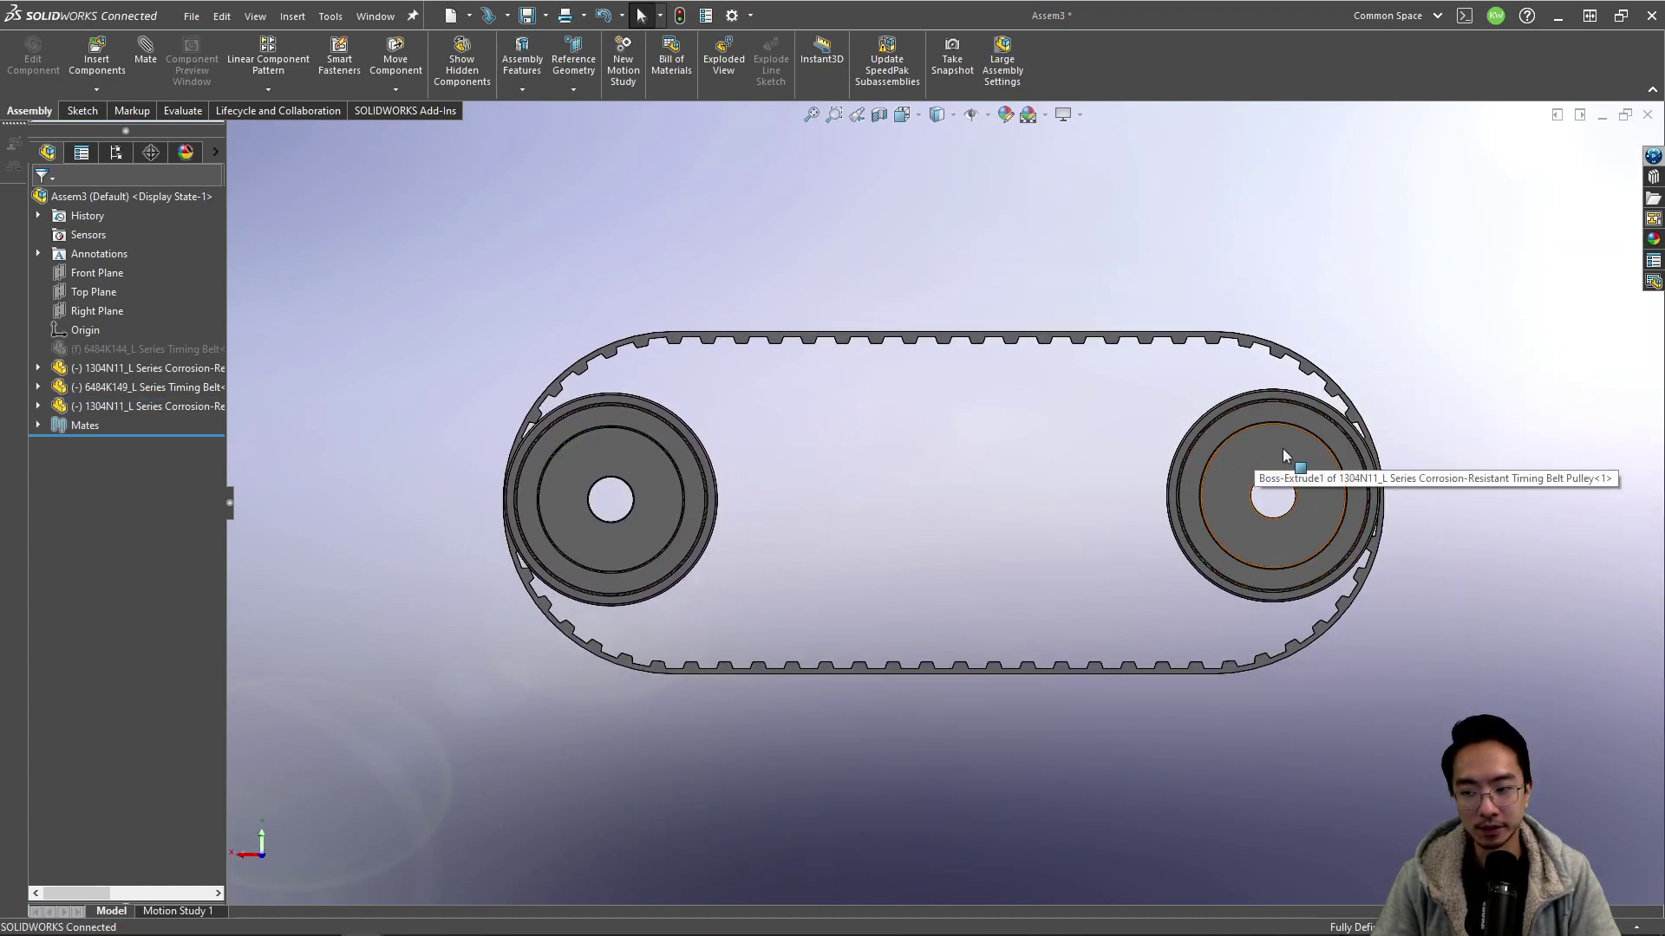
pyautogui.moveTo(1287, 452)
pyautogui.mouseDown()
pyautogui.moveTo(1190, 454)
pyautogui.moveTo(1445, 449)
pyautogui.moveTo(1272, 453)
pyautogui.moveTo(1320, 455)
pyautogui.moveTo(1286, 458)
pyautogui.mouseUp()
pyautogui.press('Escape')
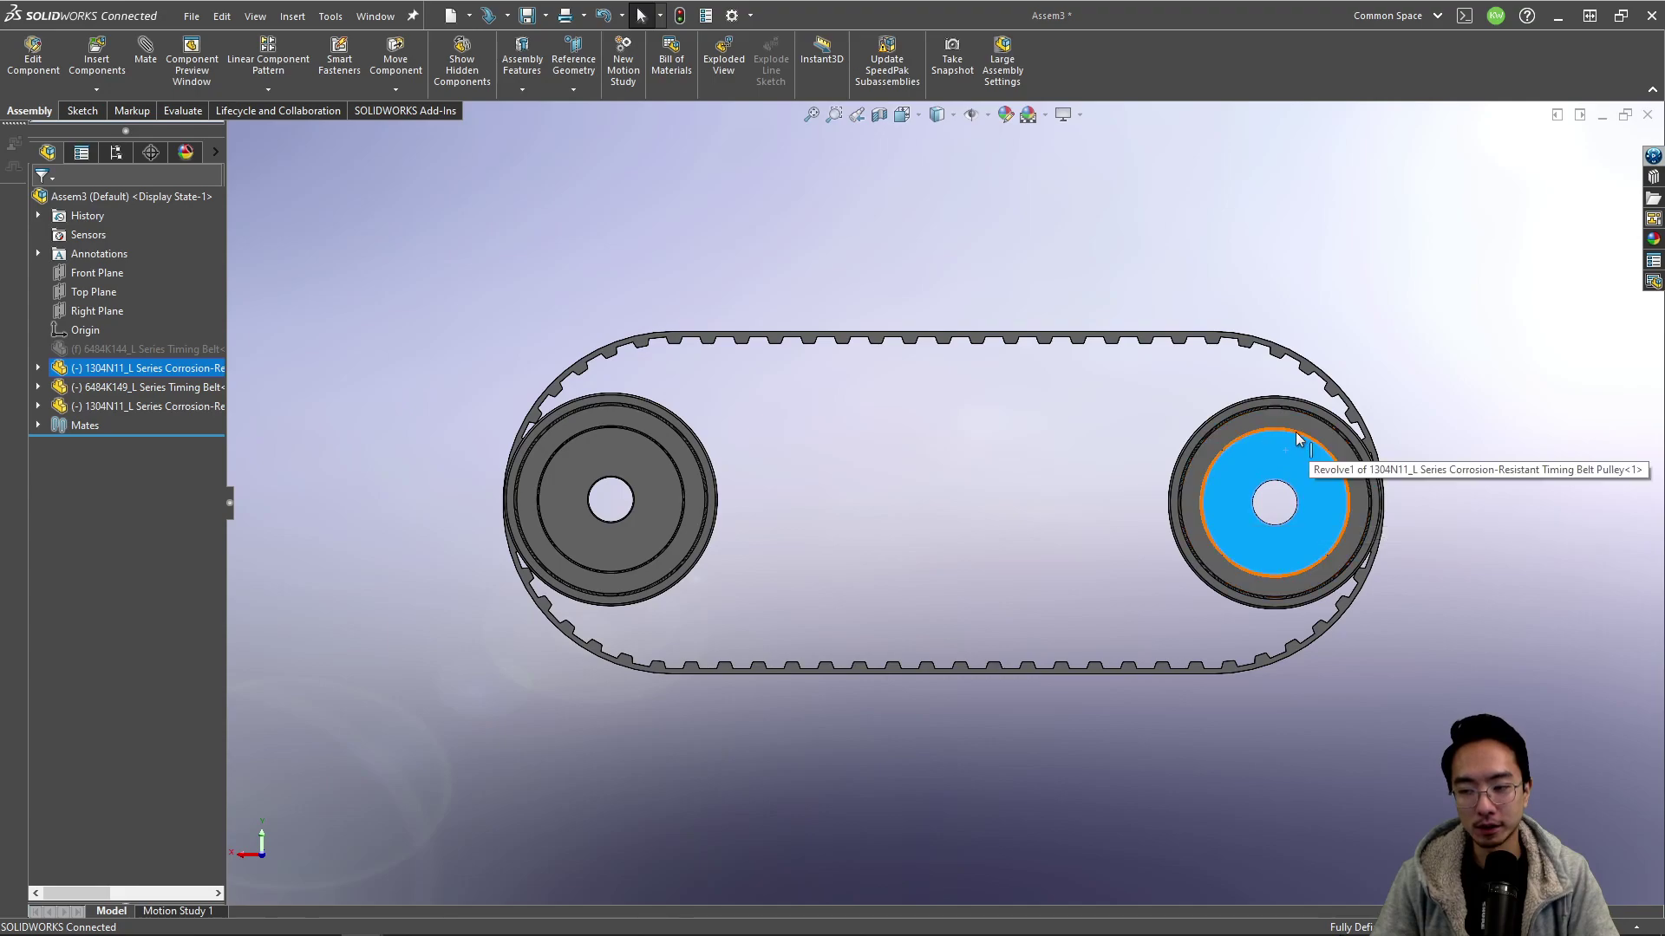
pyautogui.moveTo(1103, 440)
pyautogui.mouseDown(button='middle')
pyautogui.moveTo(1108, 498)
pyautogui.moveTo(1245, 587)
pyautogui.moveTo(1144, 547)
pyautogui.moveTo(1155, 456)
pyautogui.moveTo(1108, 463)
pyautogui.mouseUp(button='middle')
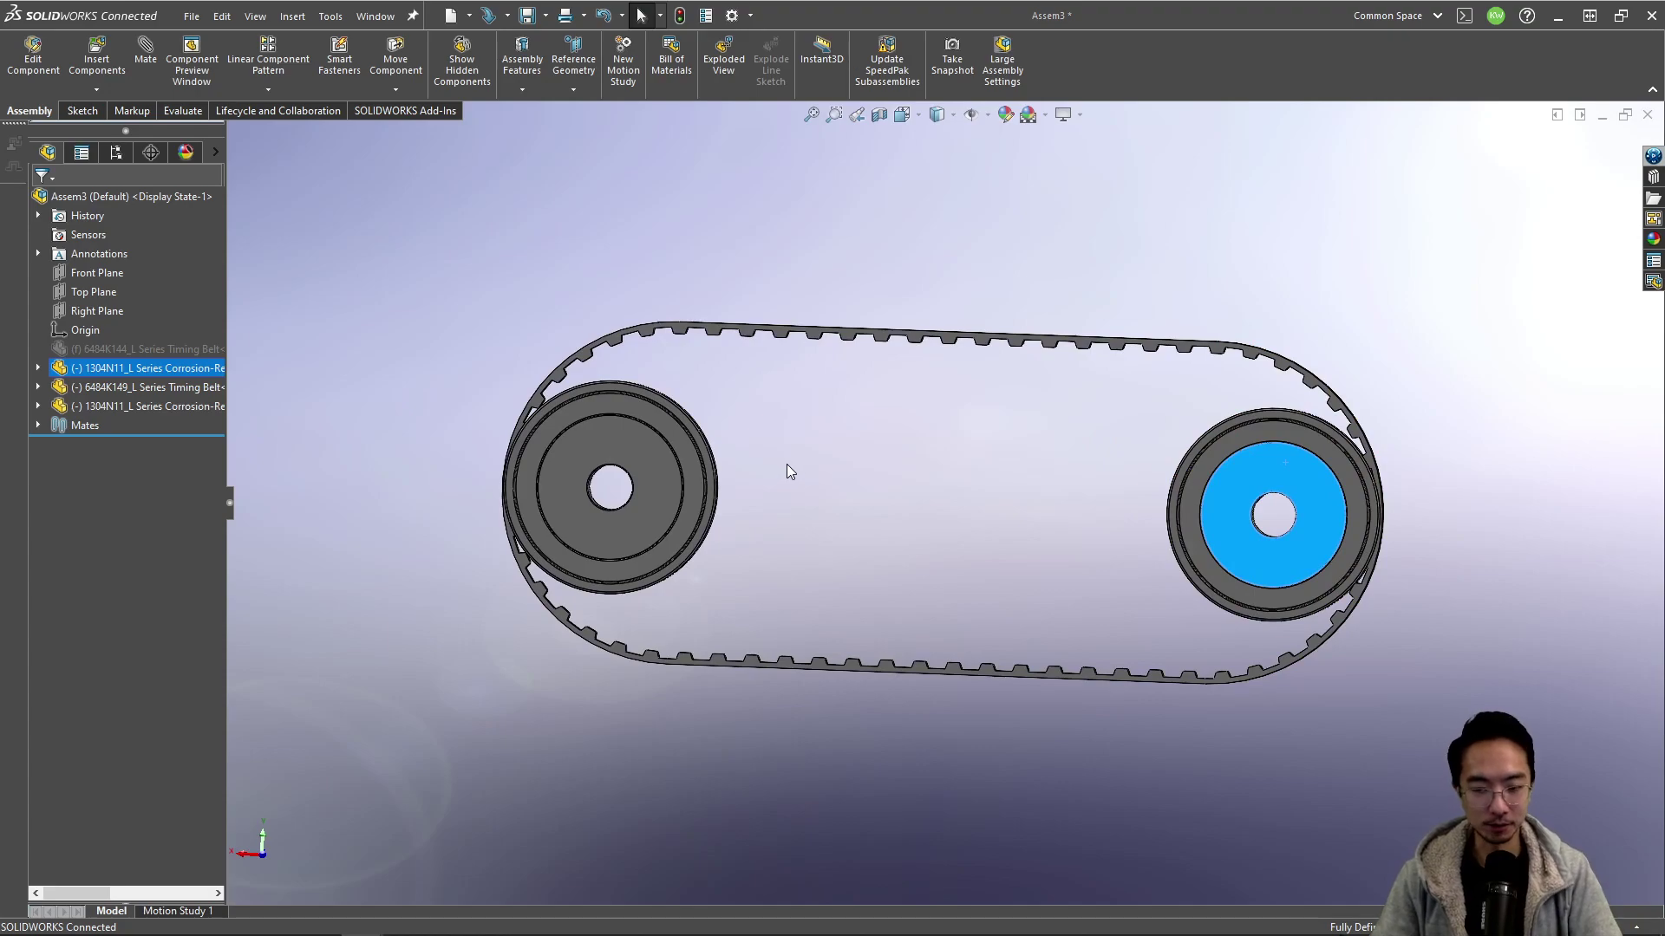
pyautogui.click(813, 457)
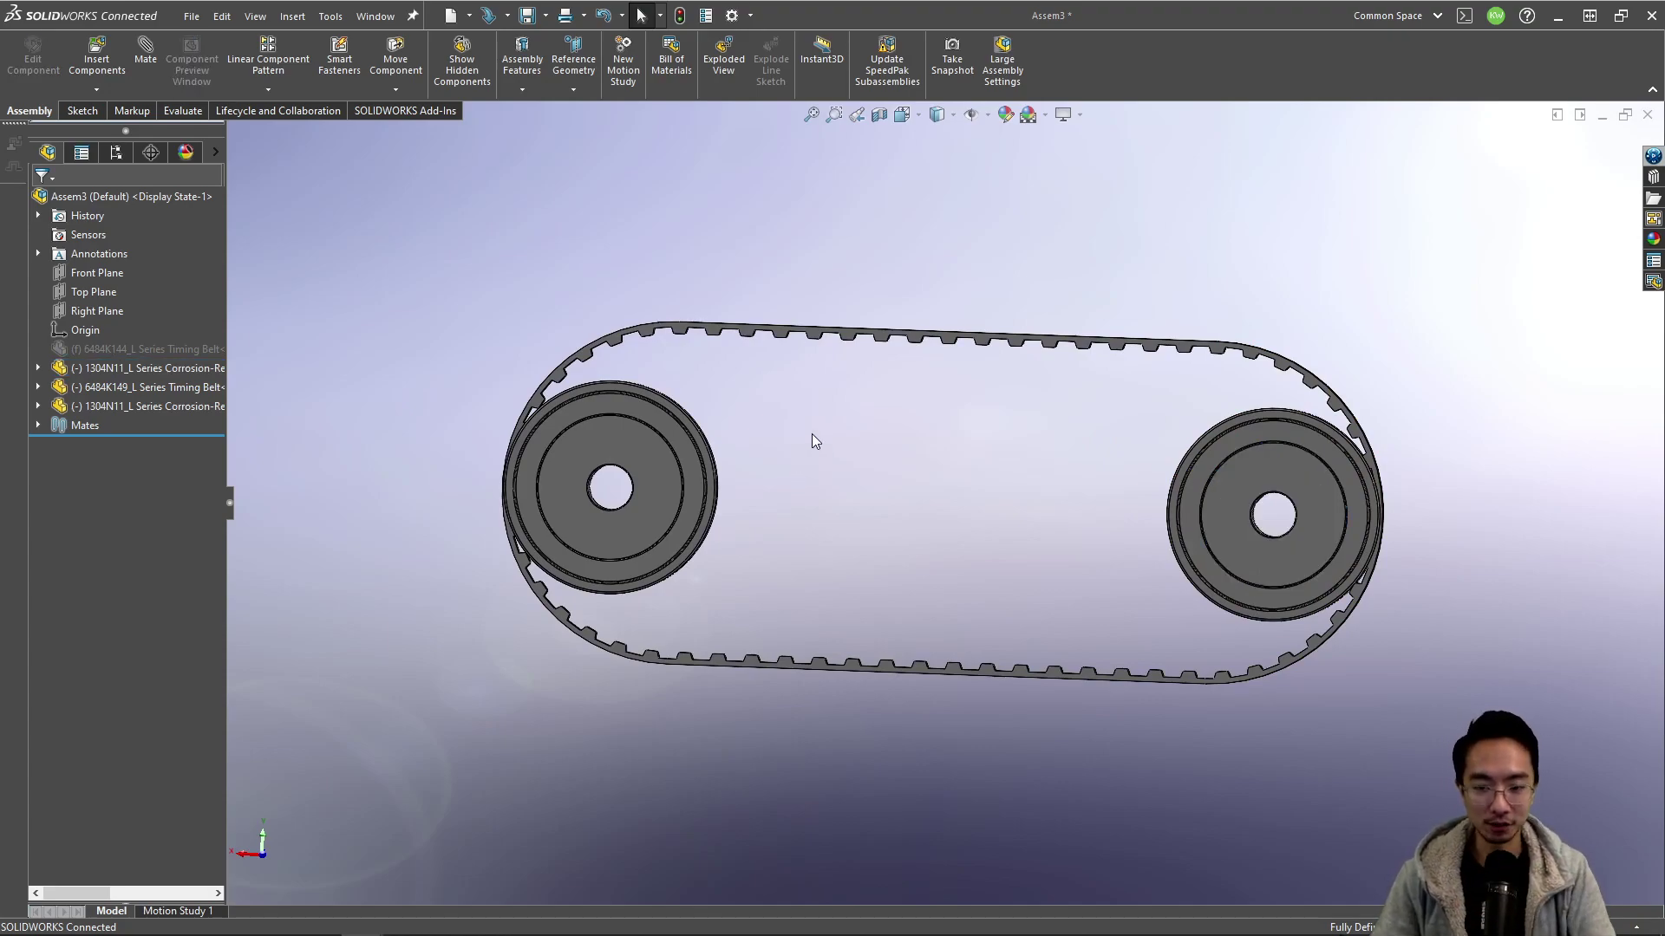
pyautogui.moveTo(811, 434); pyautogui.dragTo(850, 403, button='middle')
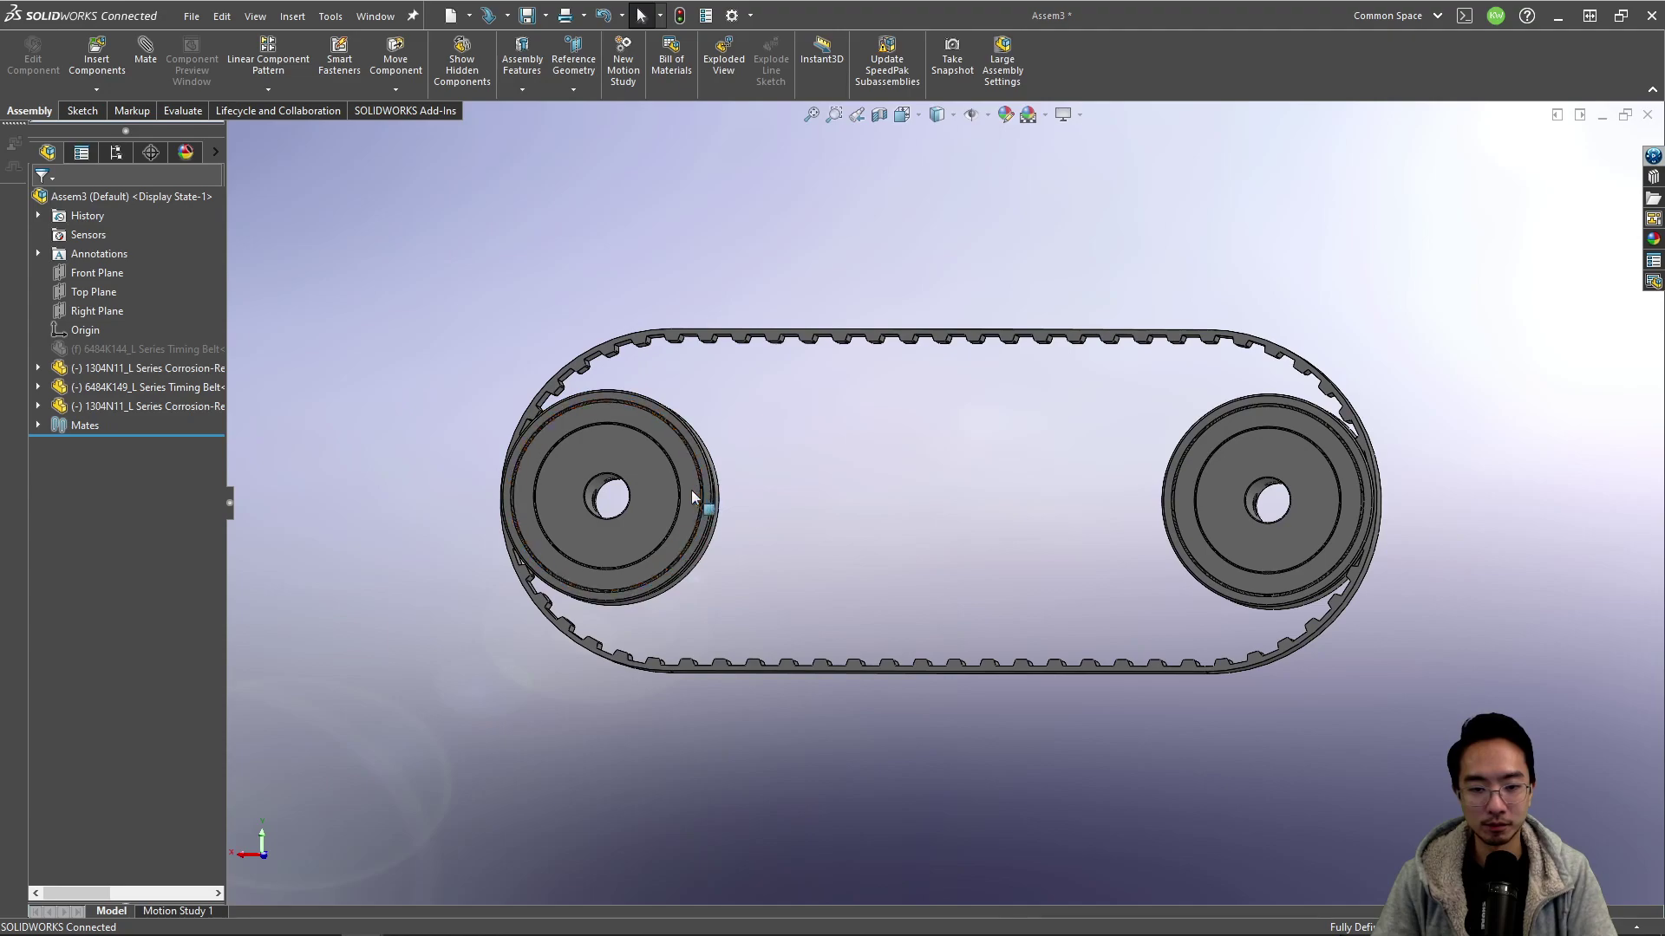
pyautogui.keyDown('ctrl'); pyautogui.moveTo(643, 493); pyautogui.dragTo(992, 454); pyautogui.keyUp('ctrl')
pyautogui.click(991, 454)
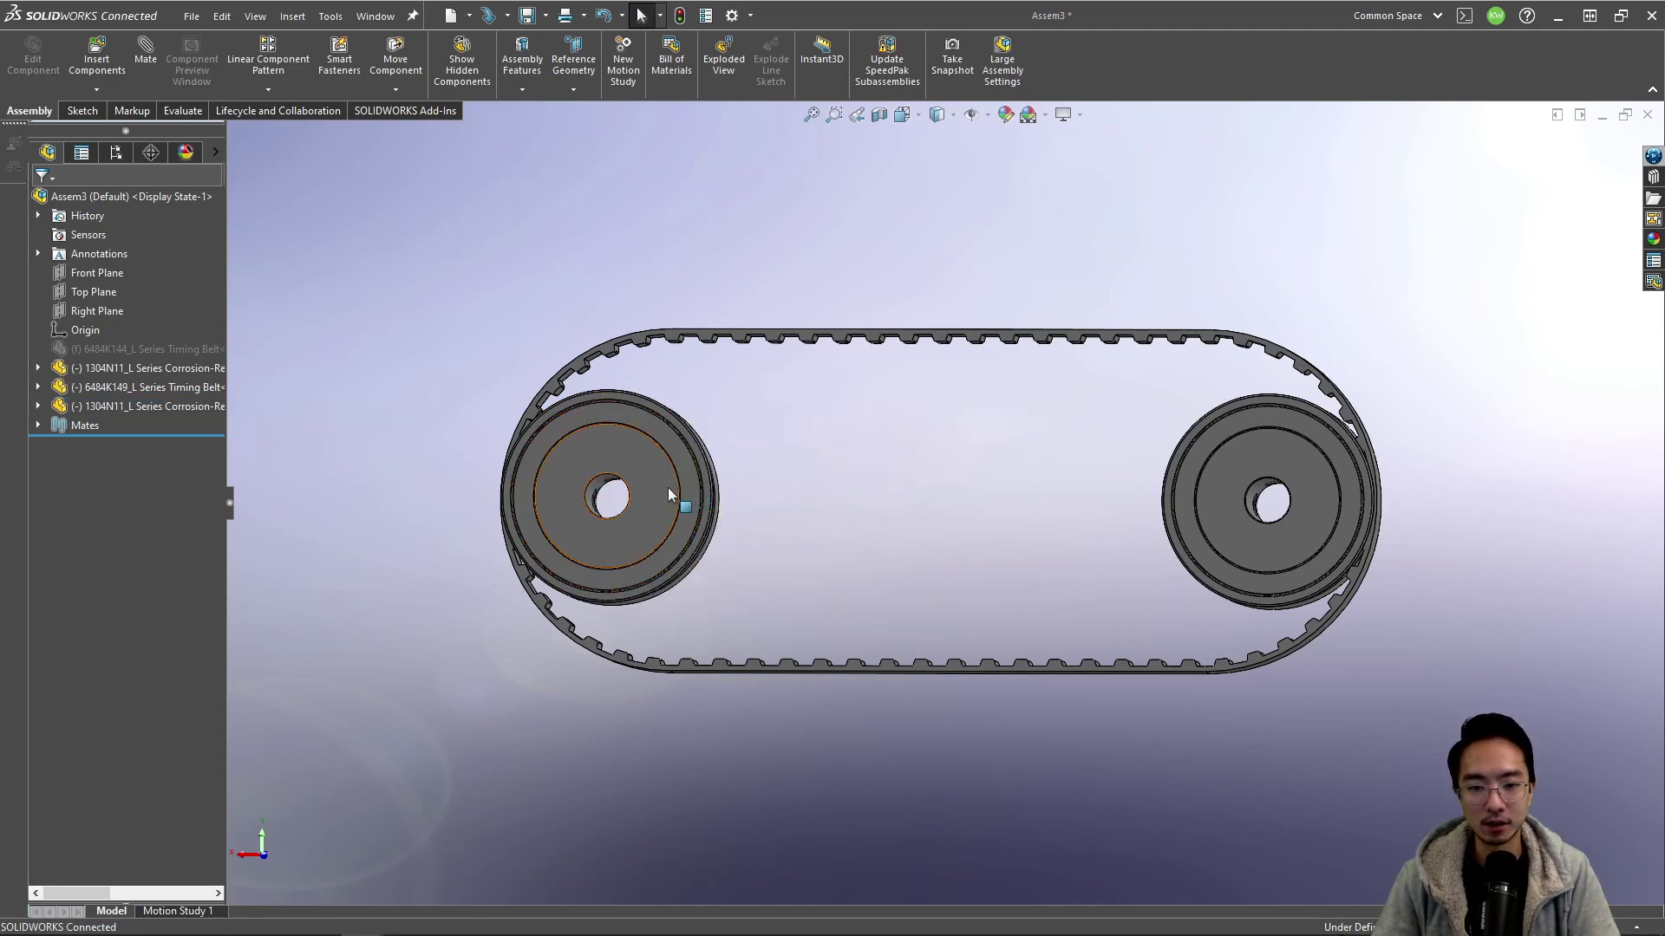
pyautogui.keyDown('ctrl'); pyautogui.moveTo(673, 494); pyautogui.dragTo(996, 343); pyautogui.keyUp('ctrl')
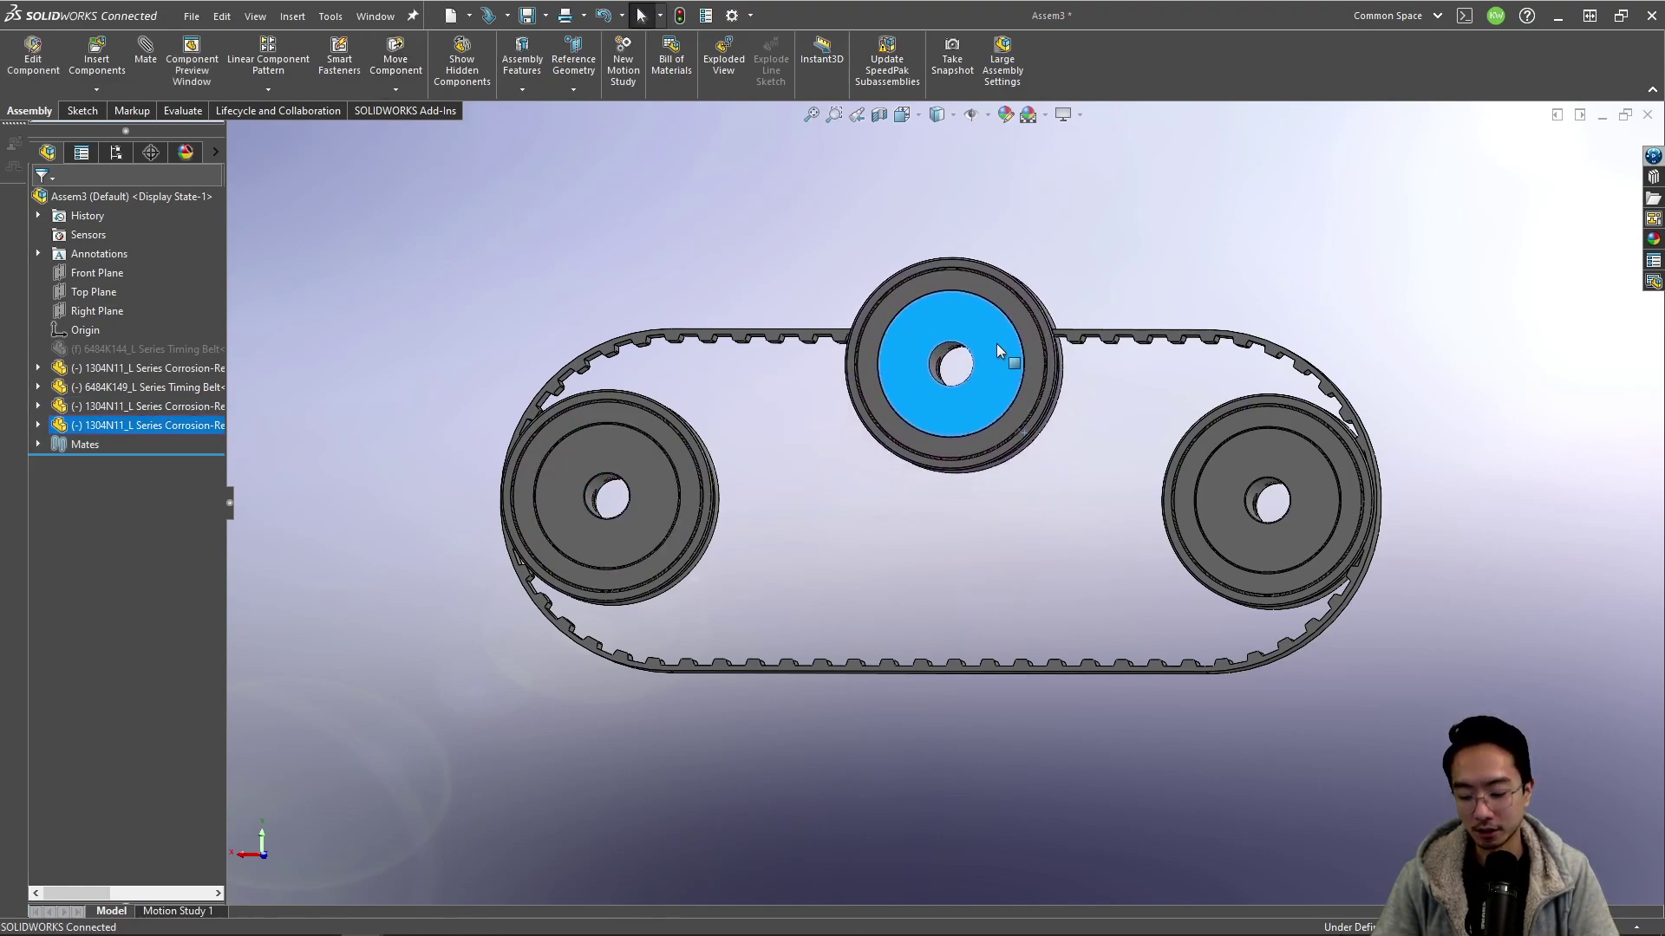
pyautogui.press('Delete')
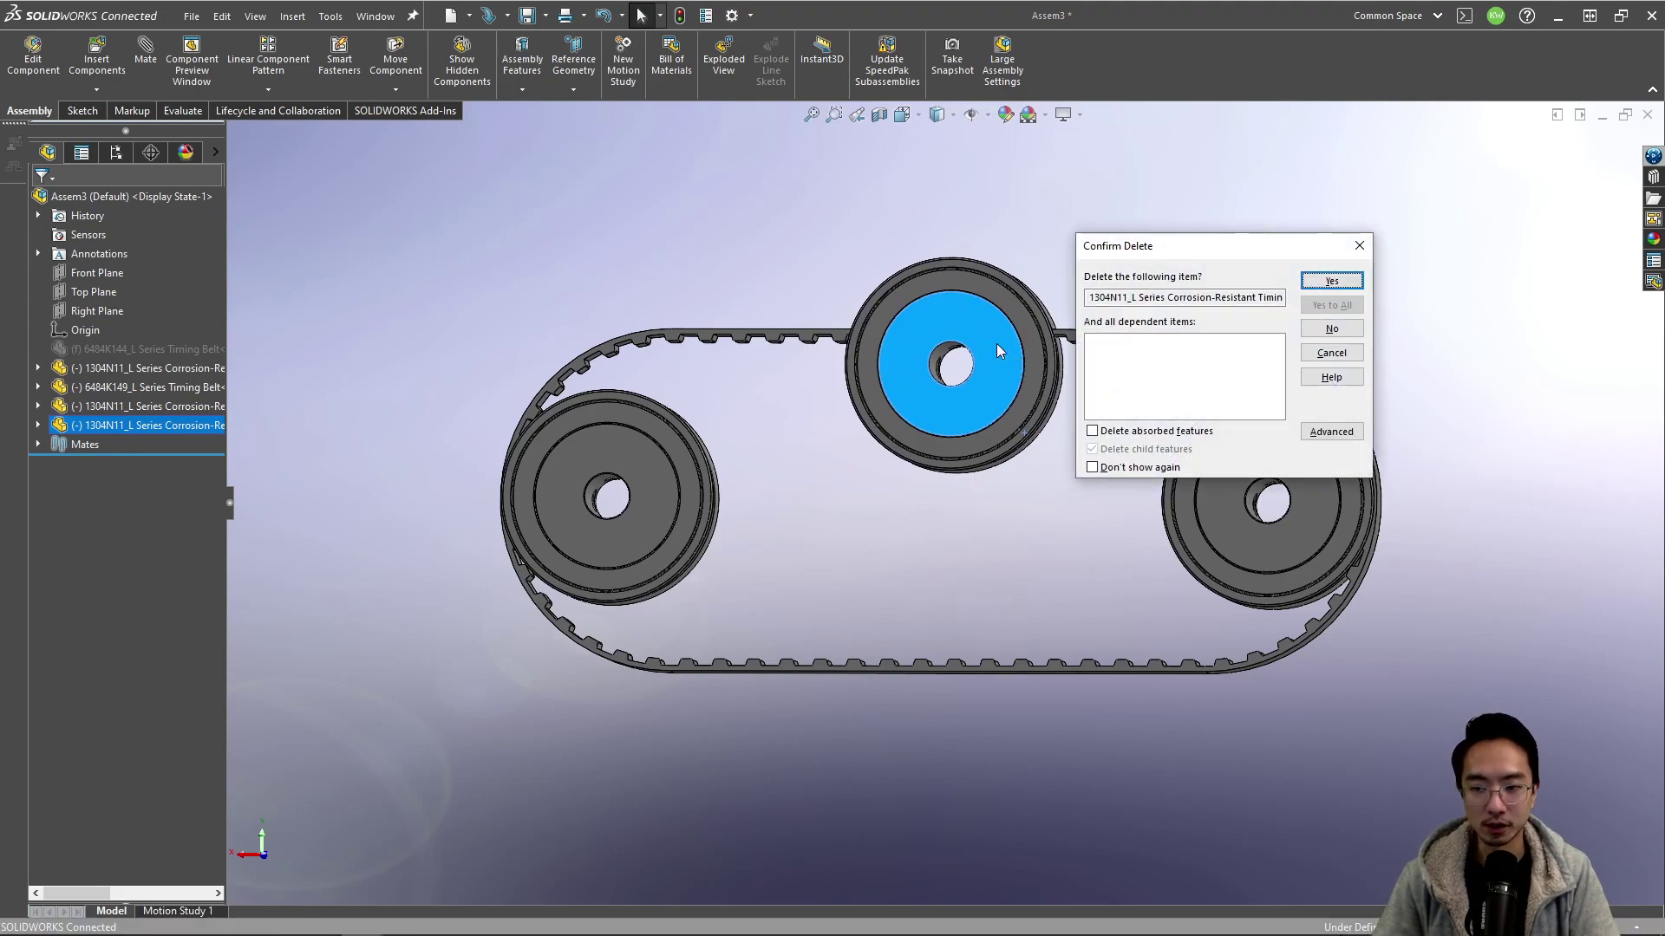
pyautogui.click(1326, 282)
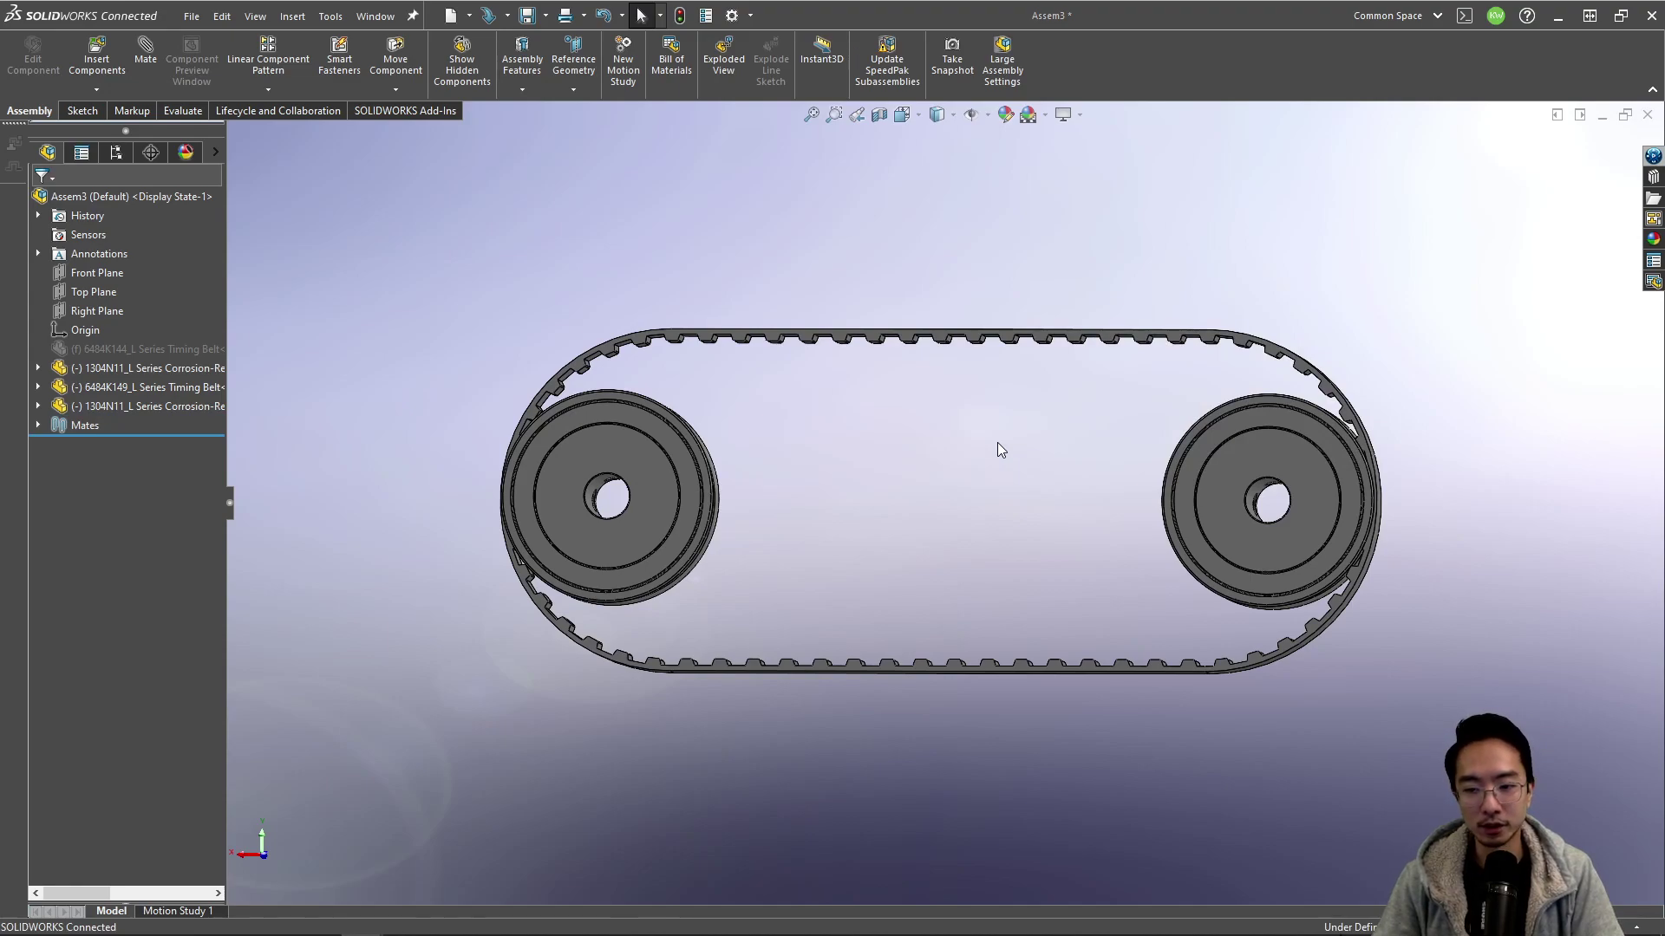
# - Nudge the right pulley slightly left in the belt loop and inspect the drive from several angles
pyautogui.moveTo(1000, 448); pyautogui.dragTo(868, 535, button='middle')
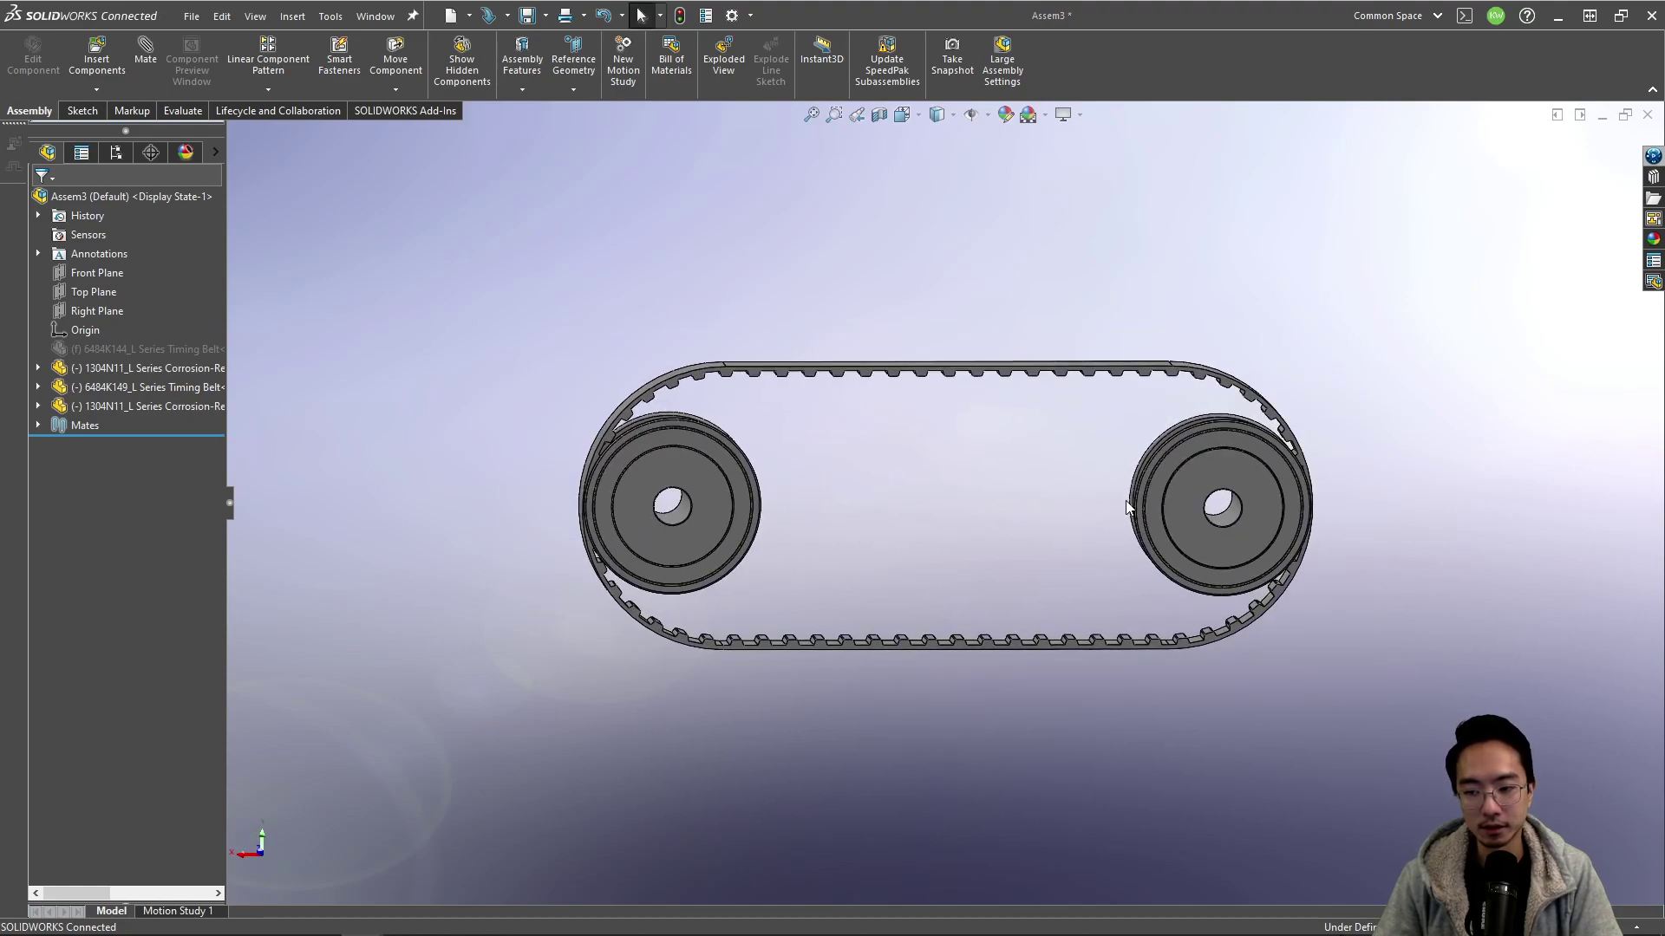
pyautogui.moveTo(1158, 502)
pyautogui.mouseDown()
pyautogui.moveTo(1127, 510)
pyautogui.moveTo(1246, 502)
pyautogui.moveTo(1160, 498)
pyautogui.mouseUp()
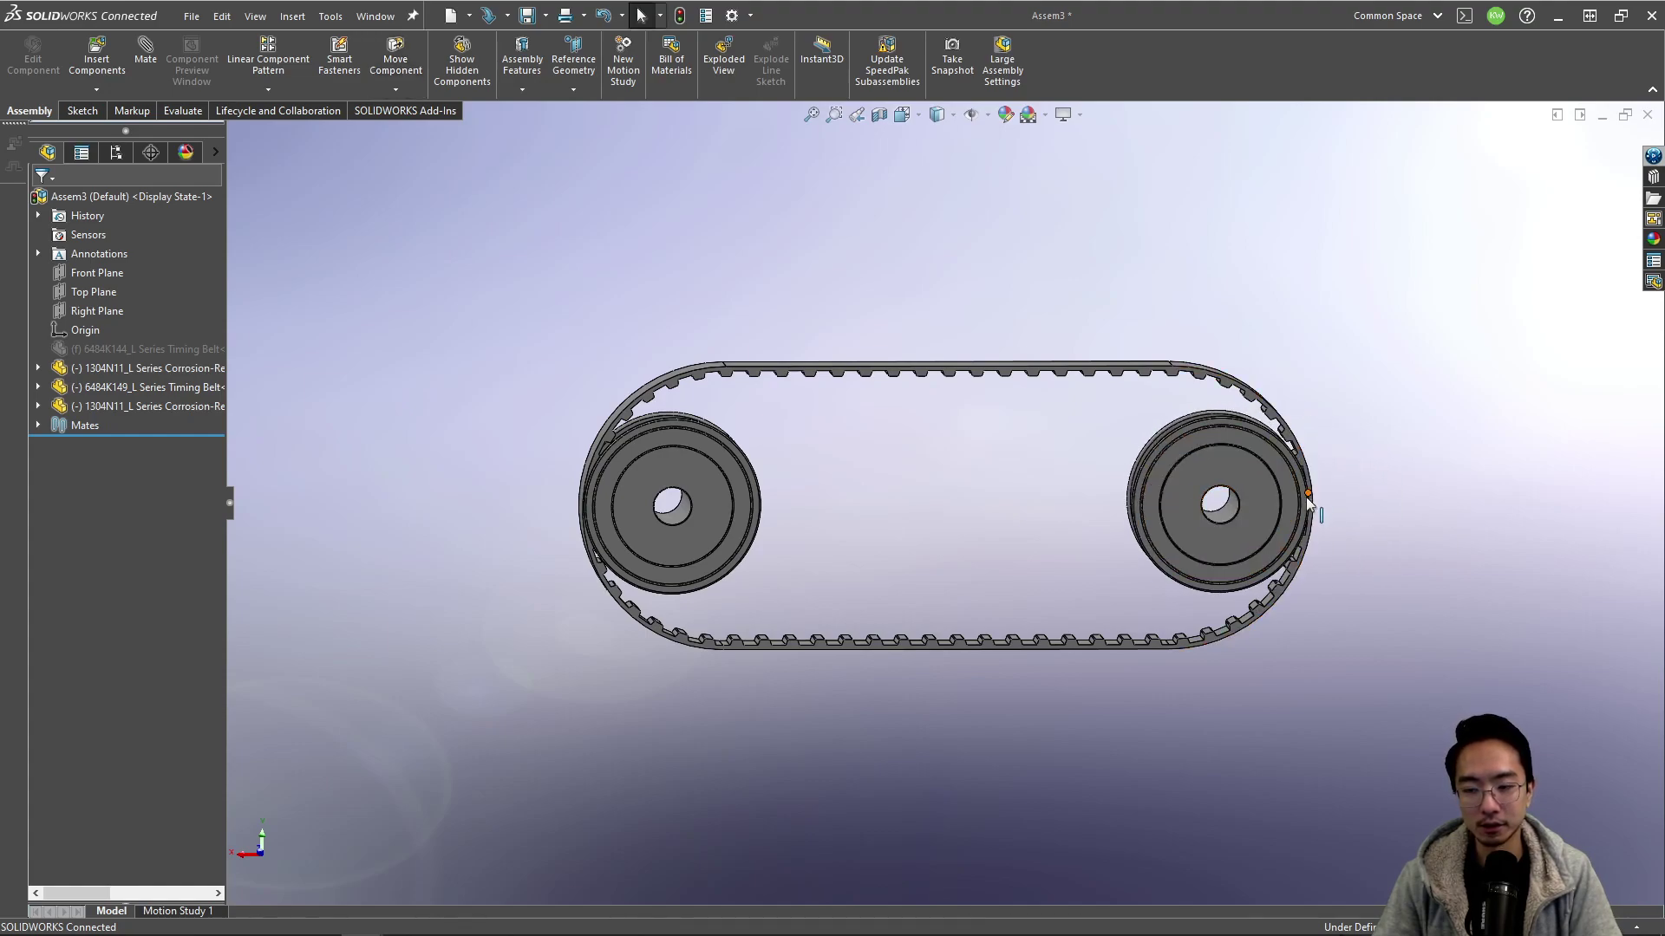
pyautogui.moveTo(1305, 497); pyautogui.dragTo(1245, 538, button='middle')
pyautogui.scroll(-5, 812, 499)
pyautogui.moveTo(812, 499); pyautogui.dragTo(718, 369, button='middle')
pyautogui.scroll(-3, 652, 387)
pyautogui.scroll(5, 618, 324)
pyautogui.scroll(-3, 718, 340)
pyautogui.moveTo(832, 465); pyautogui.dragTo(854, 381, button='middle')
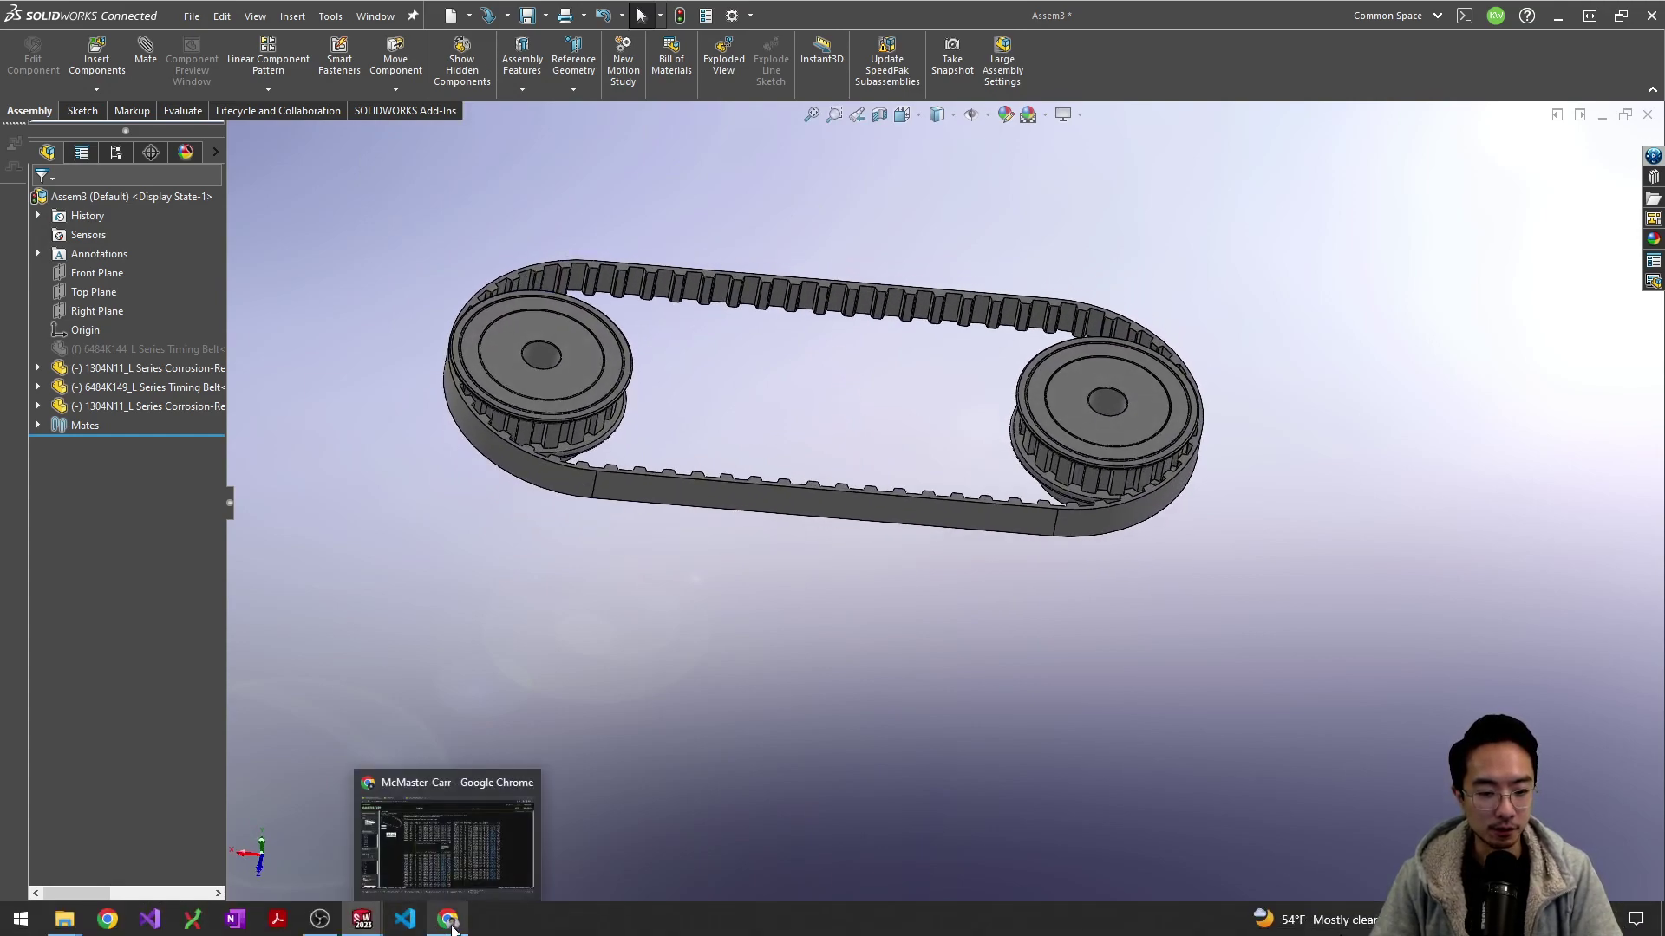
# - Bring McMaster-Carr forward in Chrome and close the 6484K149 belt details
pyautogui.click(446, 921)
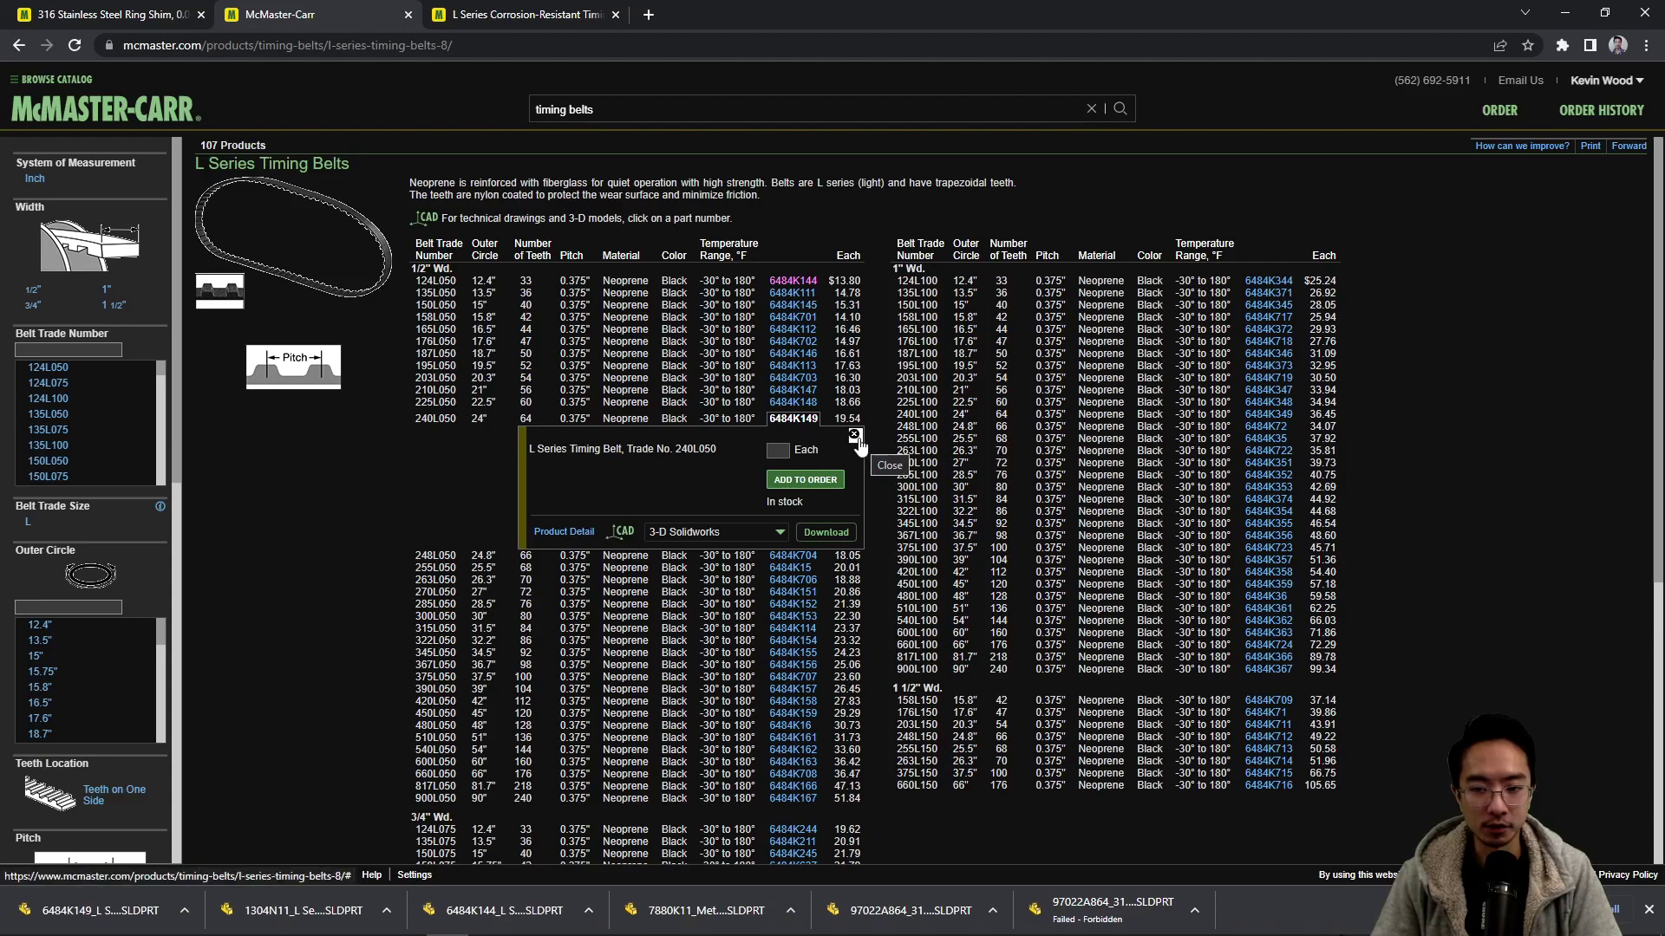
pyautogui.click(855, 434)
pyautogui.scroll(-4, 847, 434)
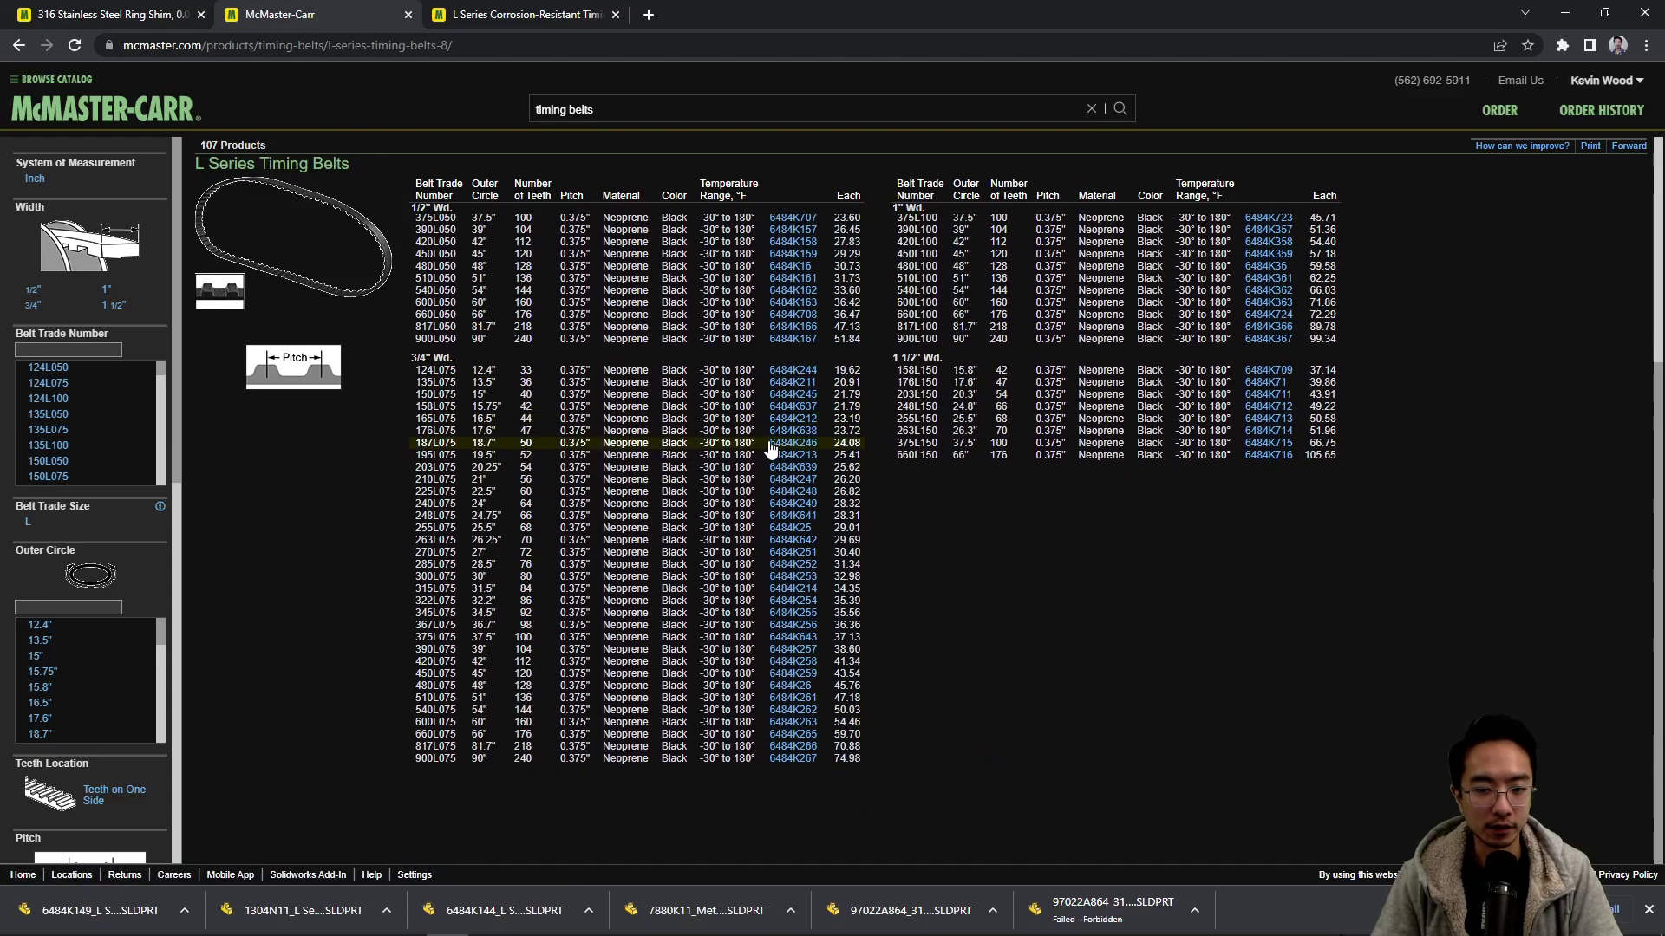
pyautogui.scroll(5, 770, 448)
# - Return to the timing belts category page and browse the belt and pulley series
pyautogui.hotkey('alt', 'Left')
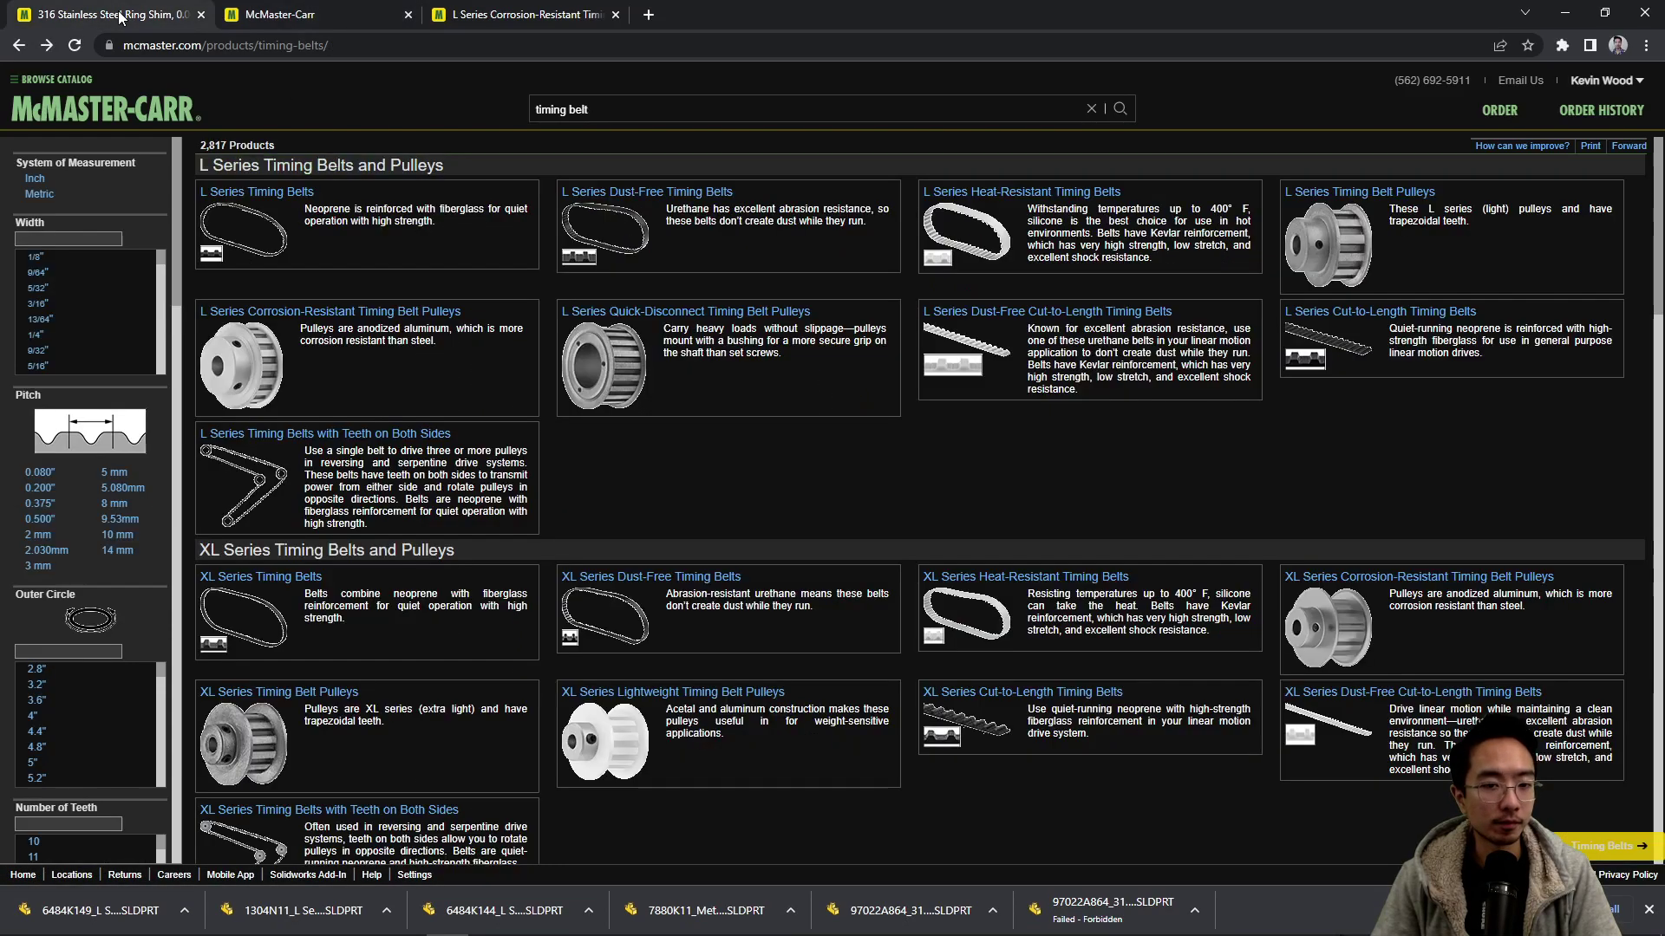
pyautogui.scroll(-6, 543, 421)
pyautogui.scroll(4, 542, 422)
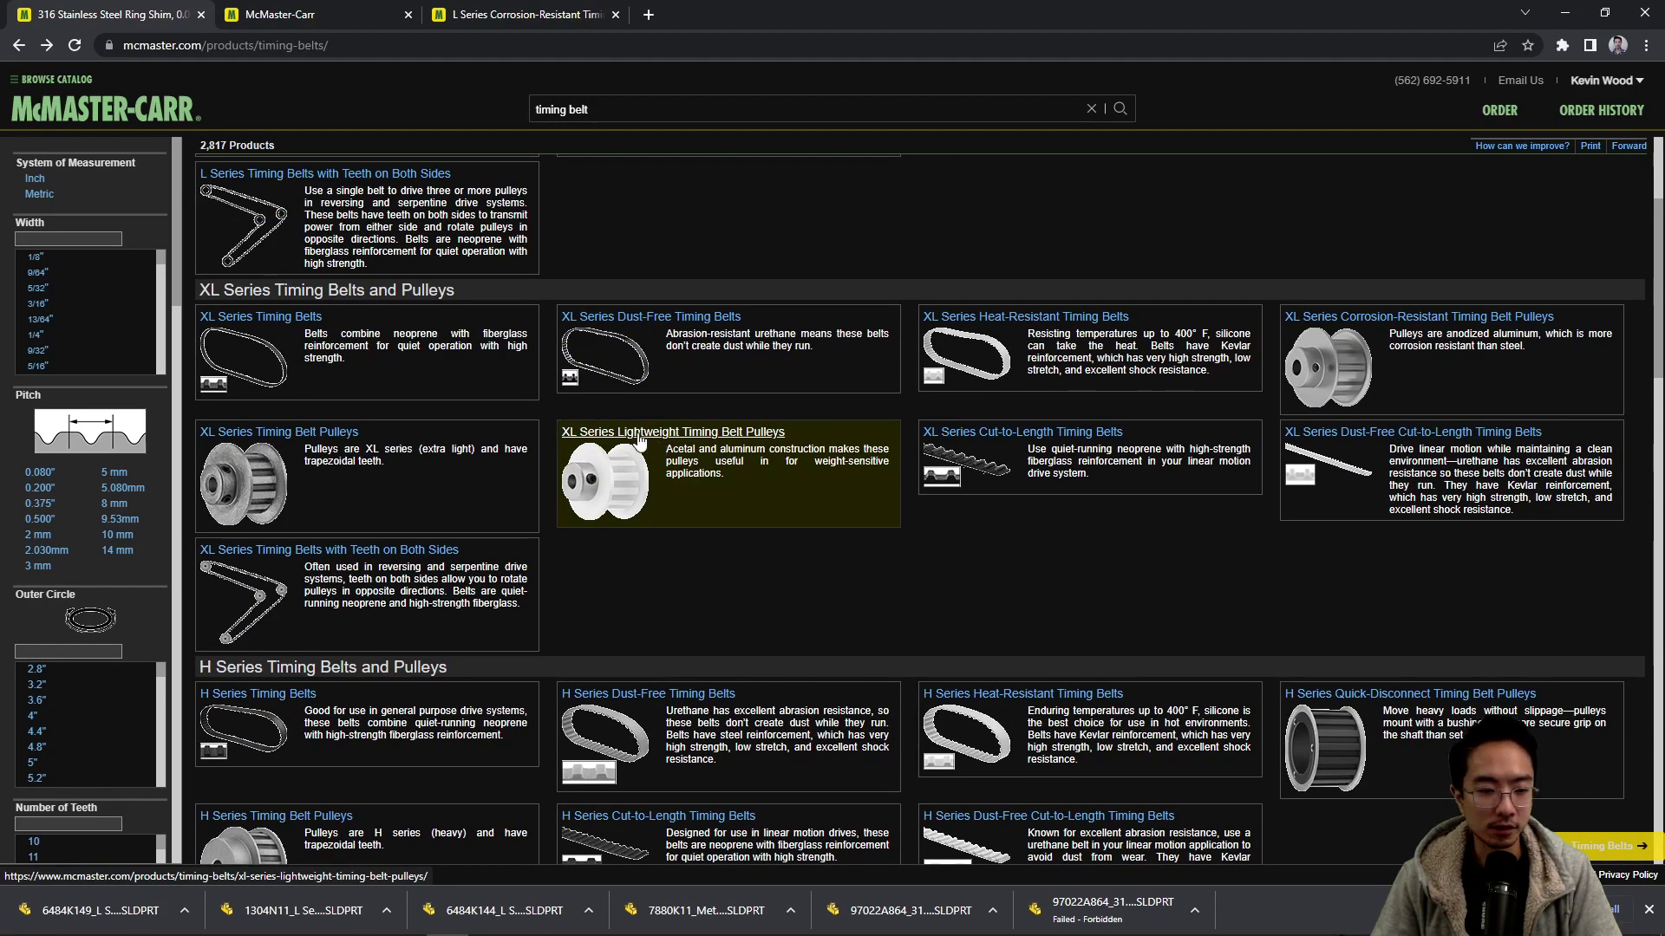
pyautogui.scroll(-4, 633, 503)
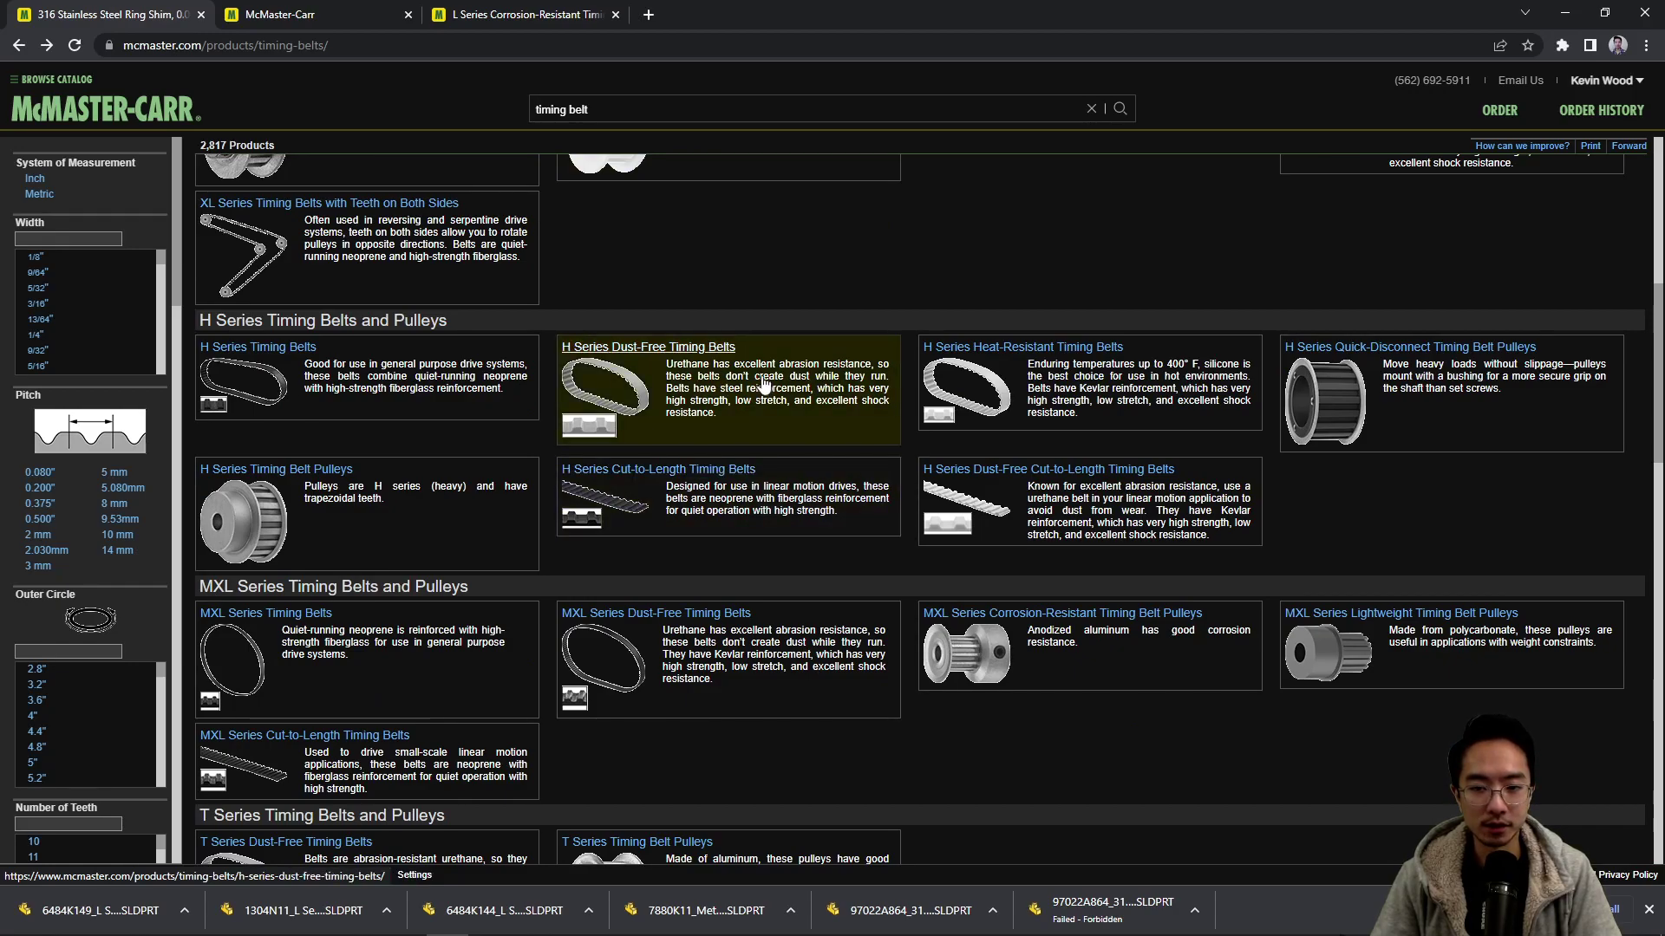
pyautogui.scroll(-7, 644, 661)
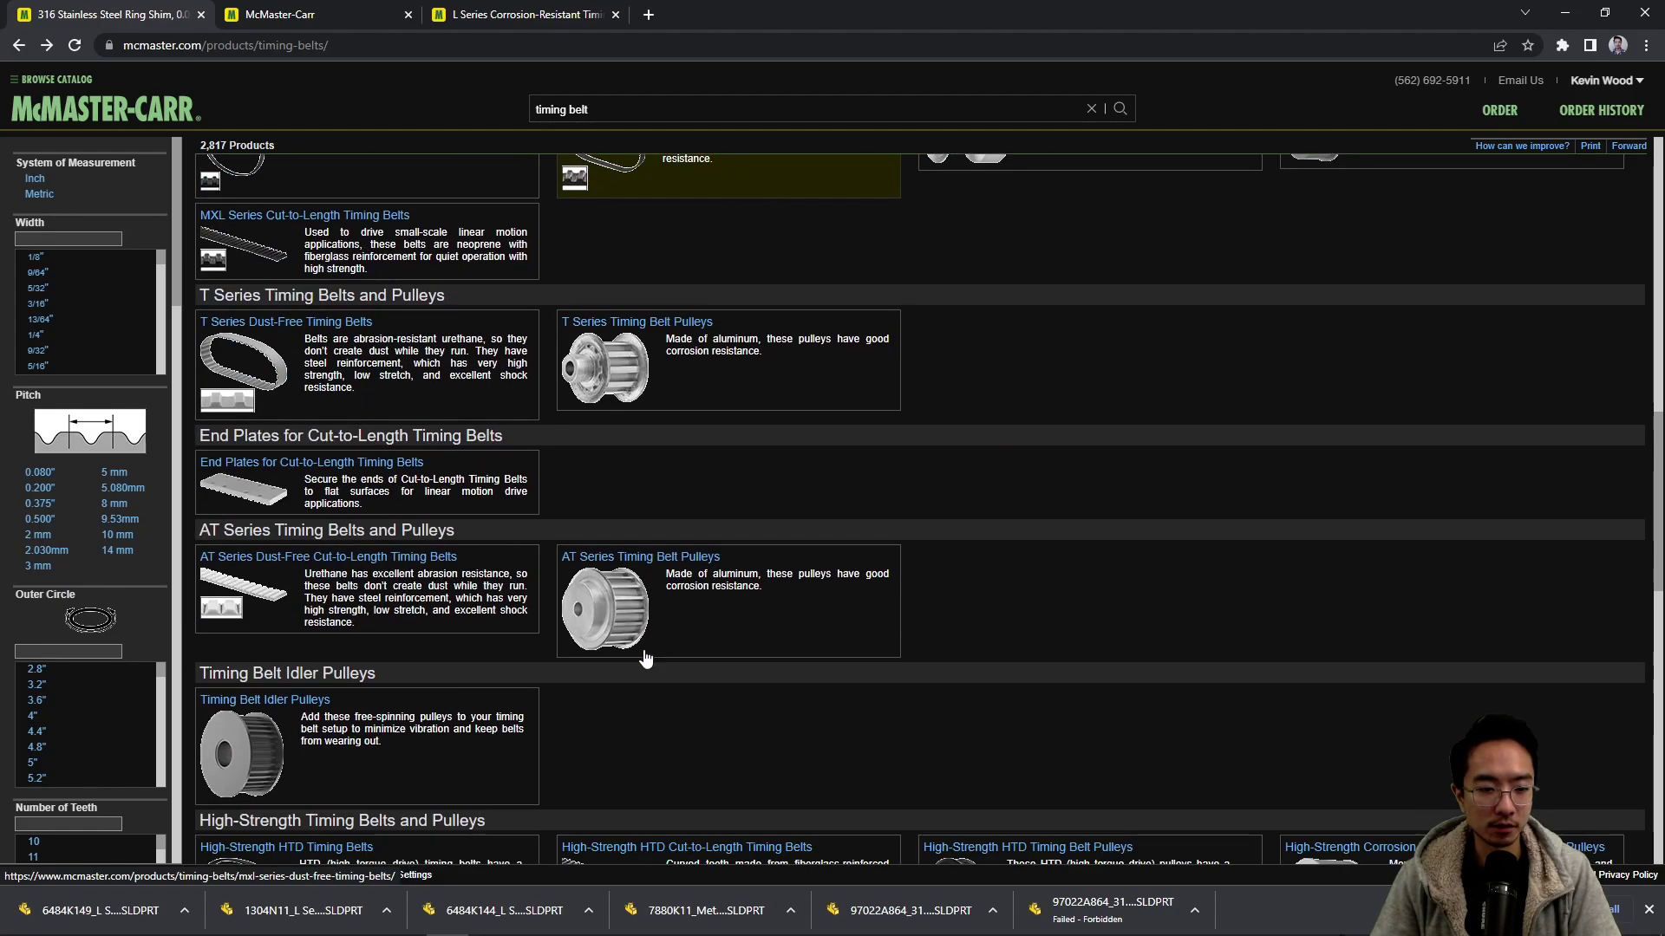
pyautogui.scroll(-6, 642, 659)
pyautogui.scroll(-4, 639, 631)
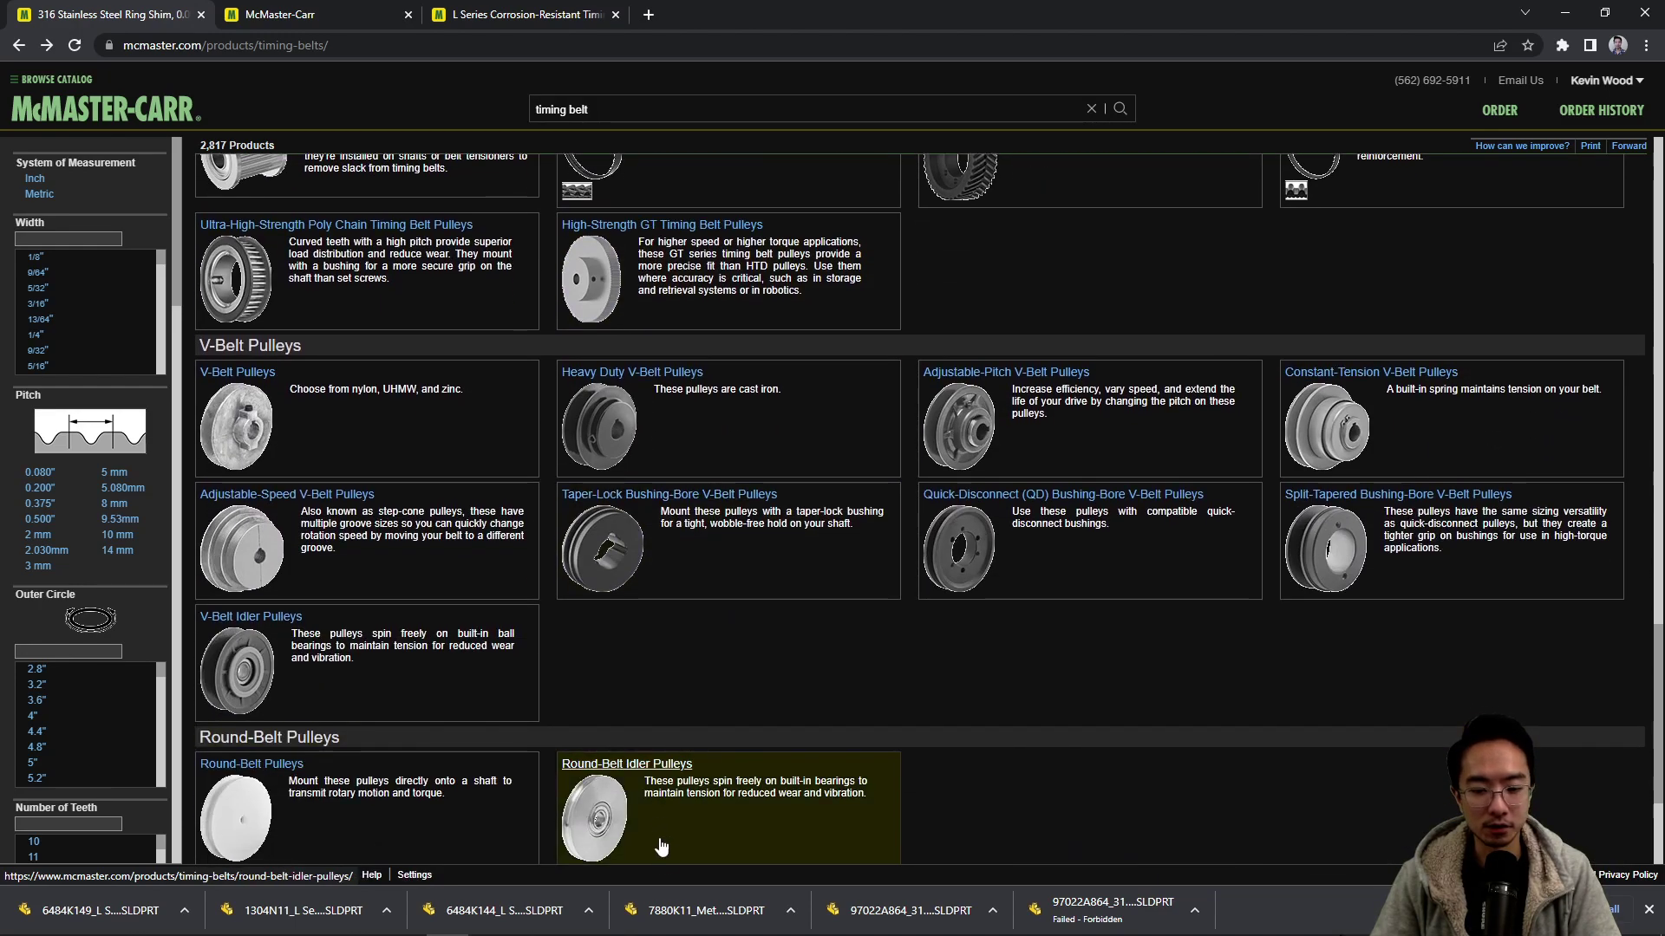
pyautogui.scroll(-3, 646, 845)
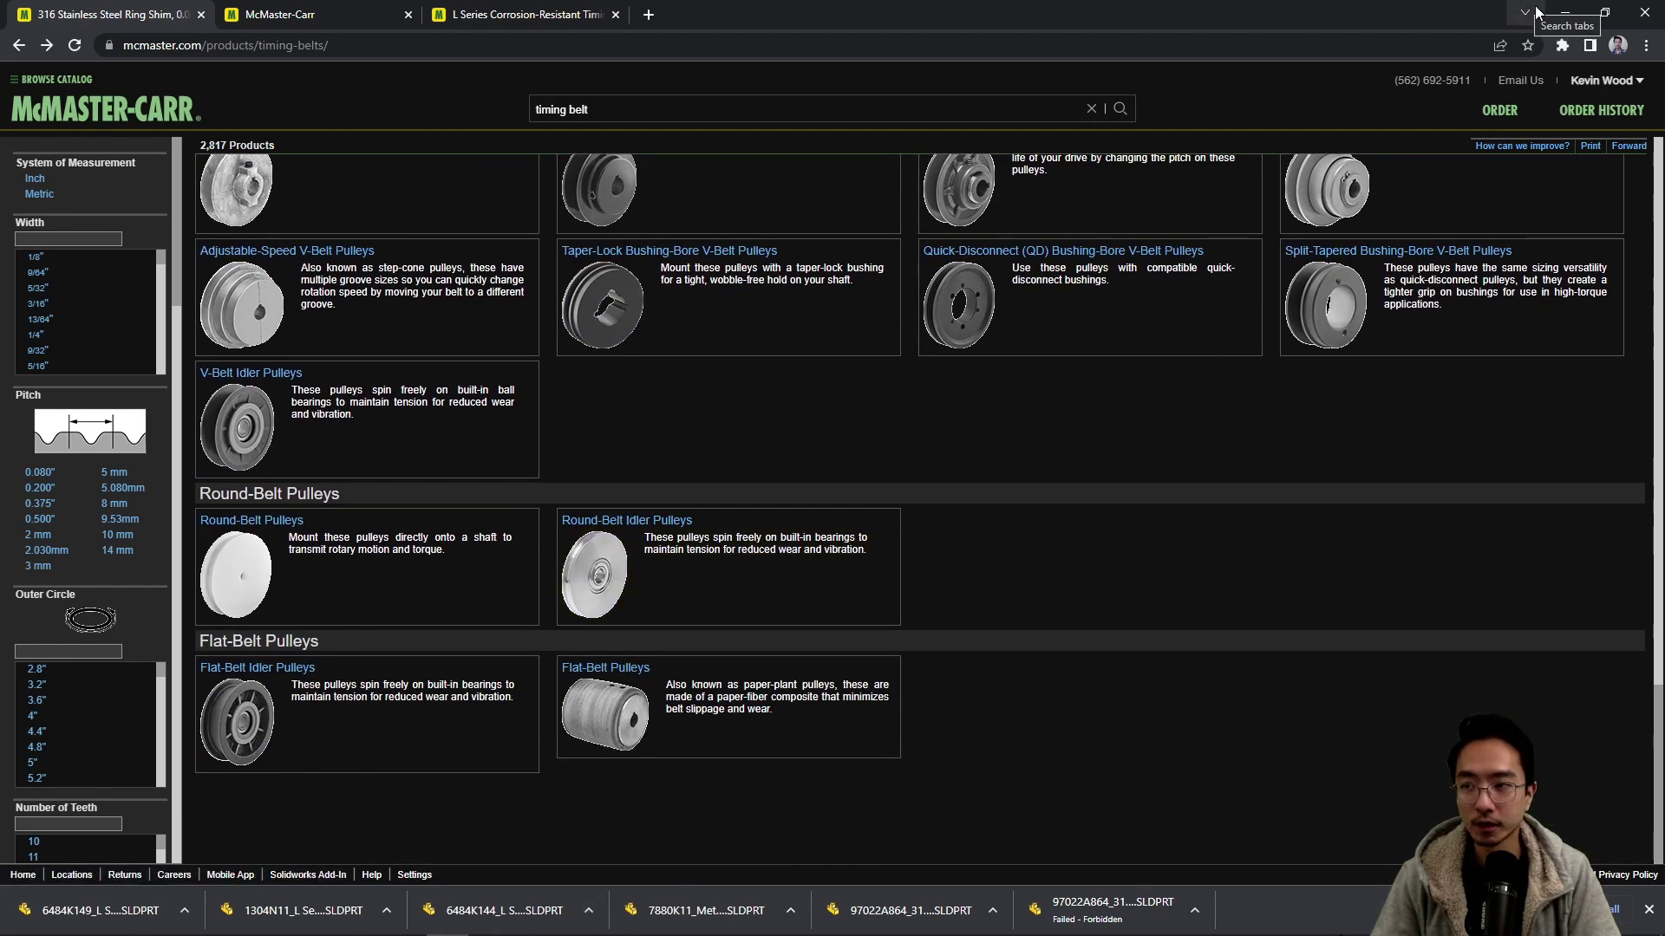
pyautogui.hotkey('alt', 'Tab')
# - Orbit and zoom the belt-and-pulley assembly to review it from oblique, edge-on and near-front angles
pyautogui.moveTo(1180, 357); pyautogui.dragTo(1200, 439, button='middle')
pyautogui.moveTo(943, 388)
pyautogui.mouseDown(button='middle')
pyautogui.moveTo(959, 398)
pyautogui.moveTo(847, 398)
pyautogui.moveTo(881, 431)
pyautogui.moveTo(994, 439)
pyautogui.moveTo(859, 413)
pyautogui.moveTo(954, 435)
pyautogui.moveTo(933, 355)
pyautogui.moveTo(940, 397)
pyautogui.mouseUp(button='middle')
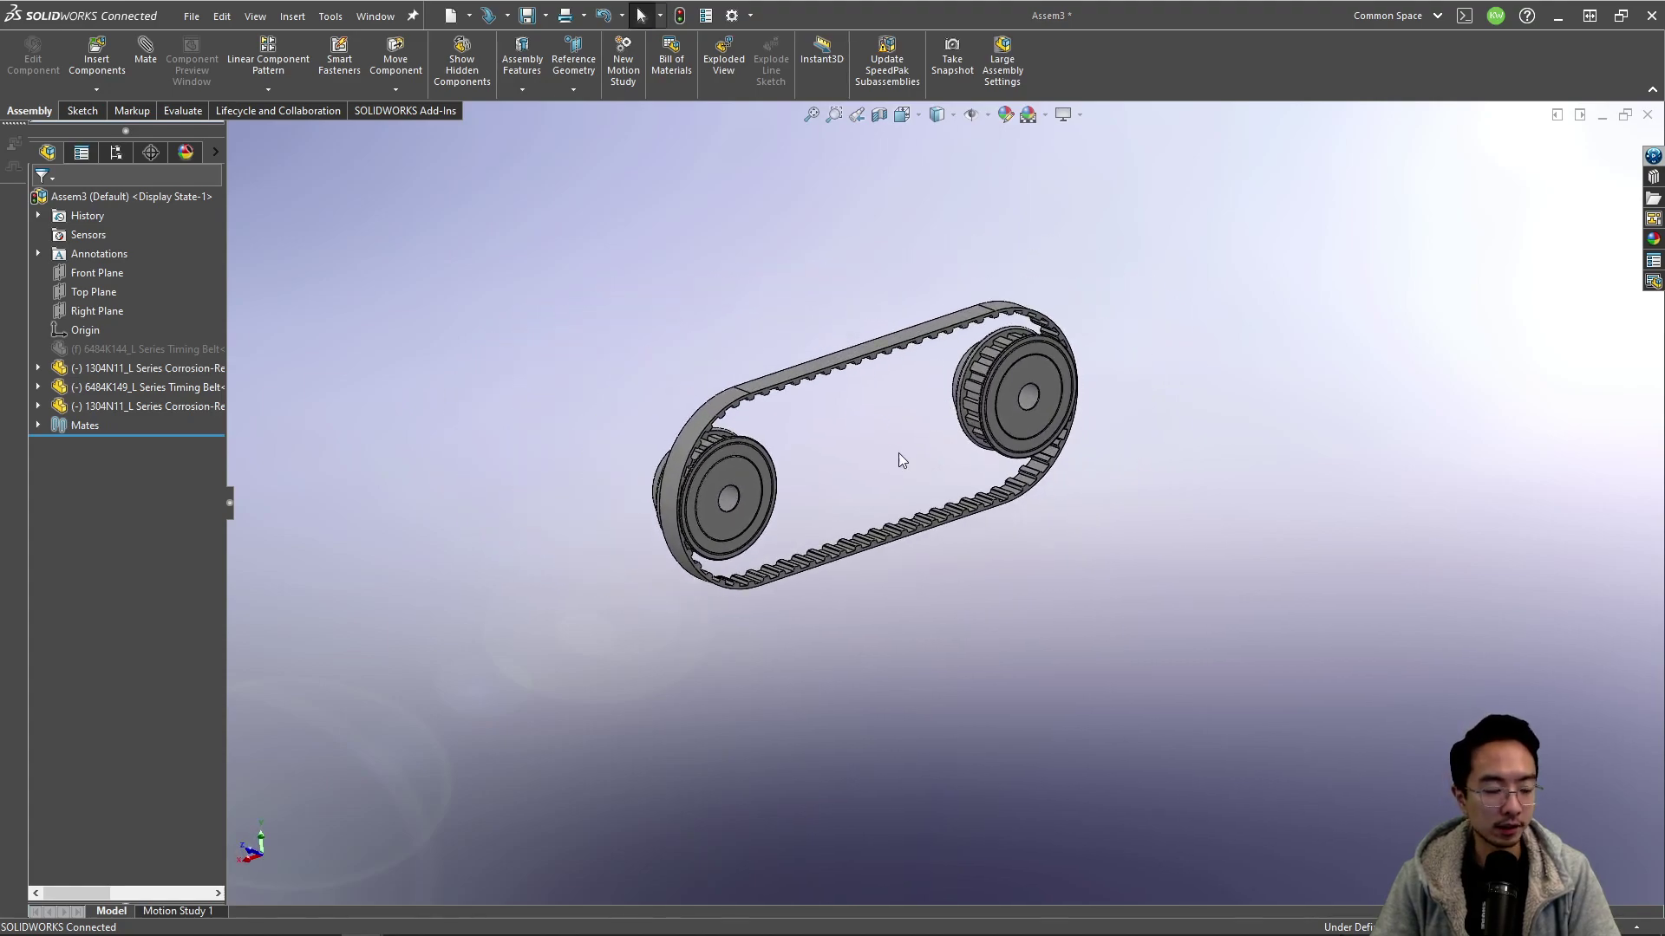
pyautogui.scroll(-3, 963, 421)
pyautogui.moveTo(751, 428); pyautogui.dragTo(659, 373, button='middle')
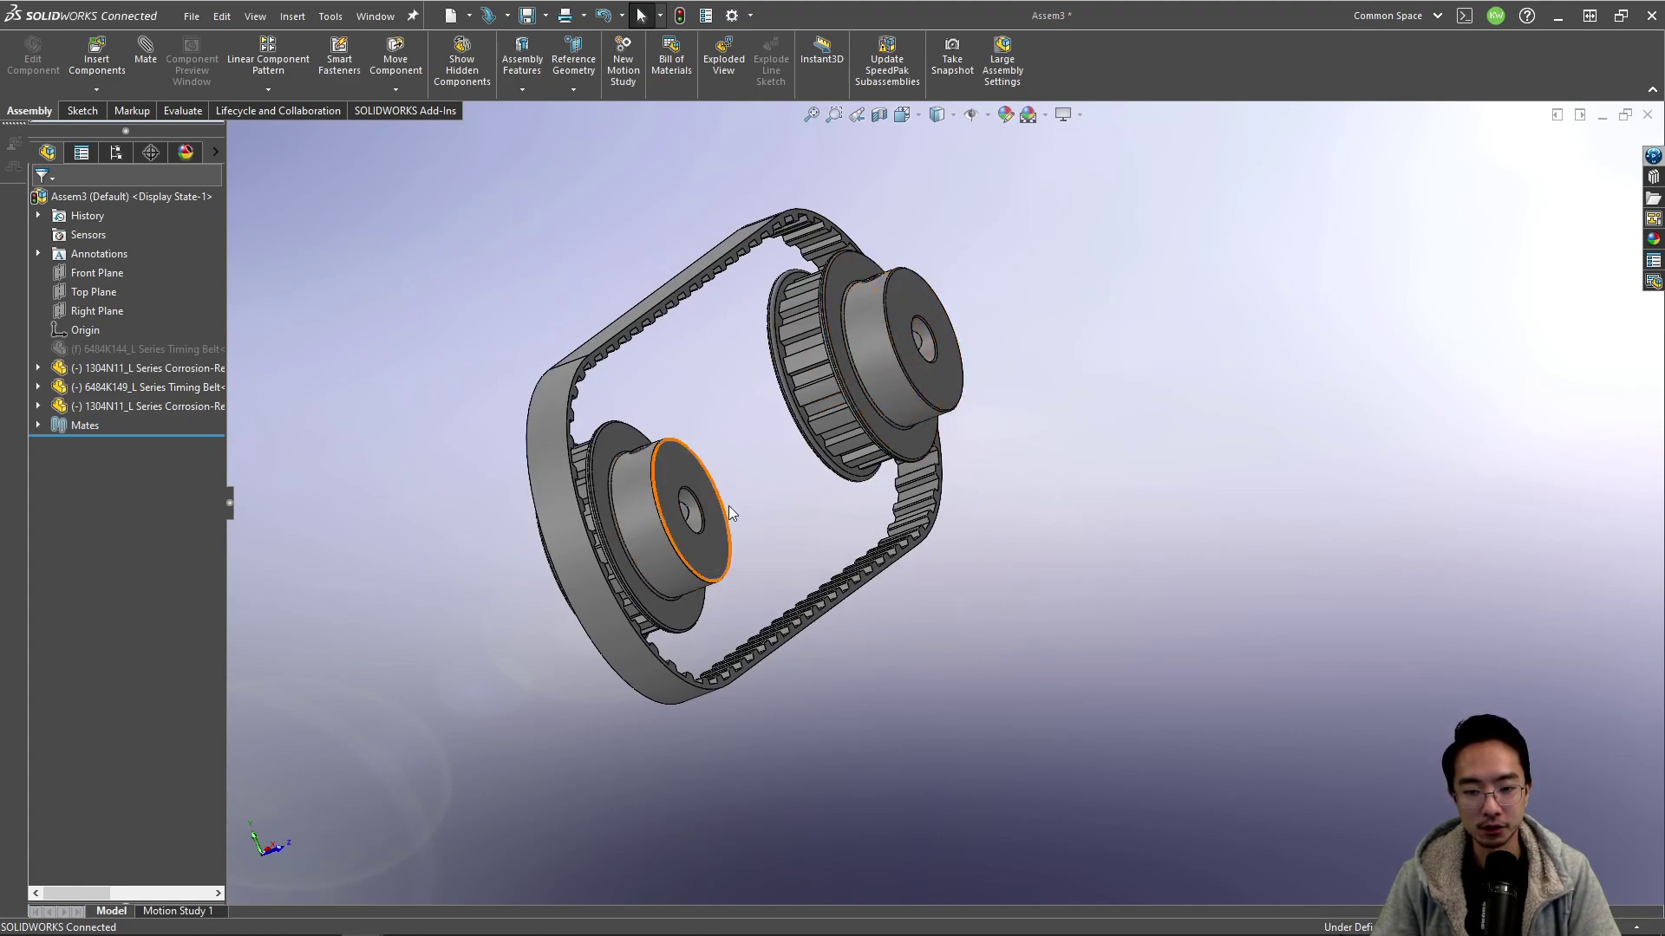
pyautogui.moveTo(728, 507); pyautogui.dragTo(809, 546, button='middle')
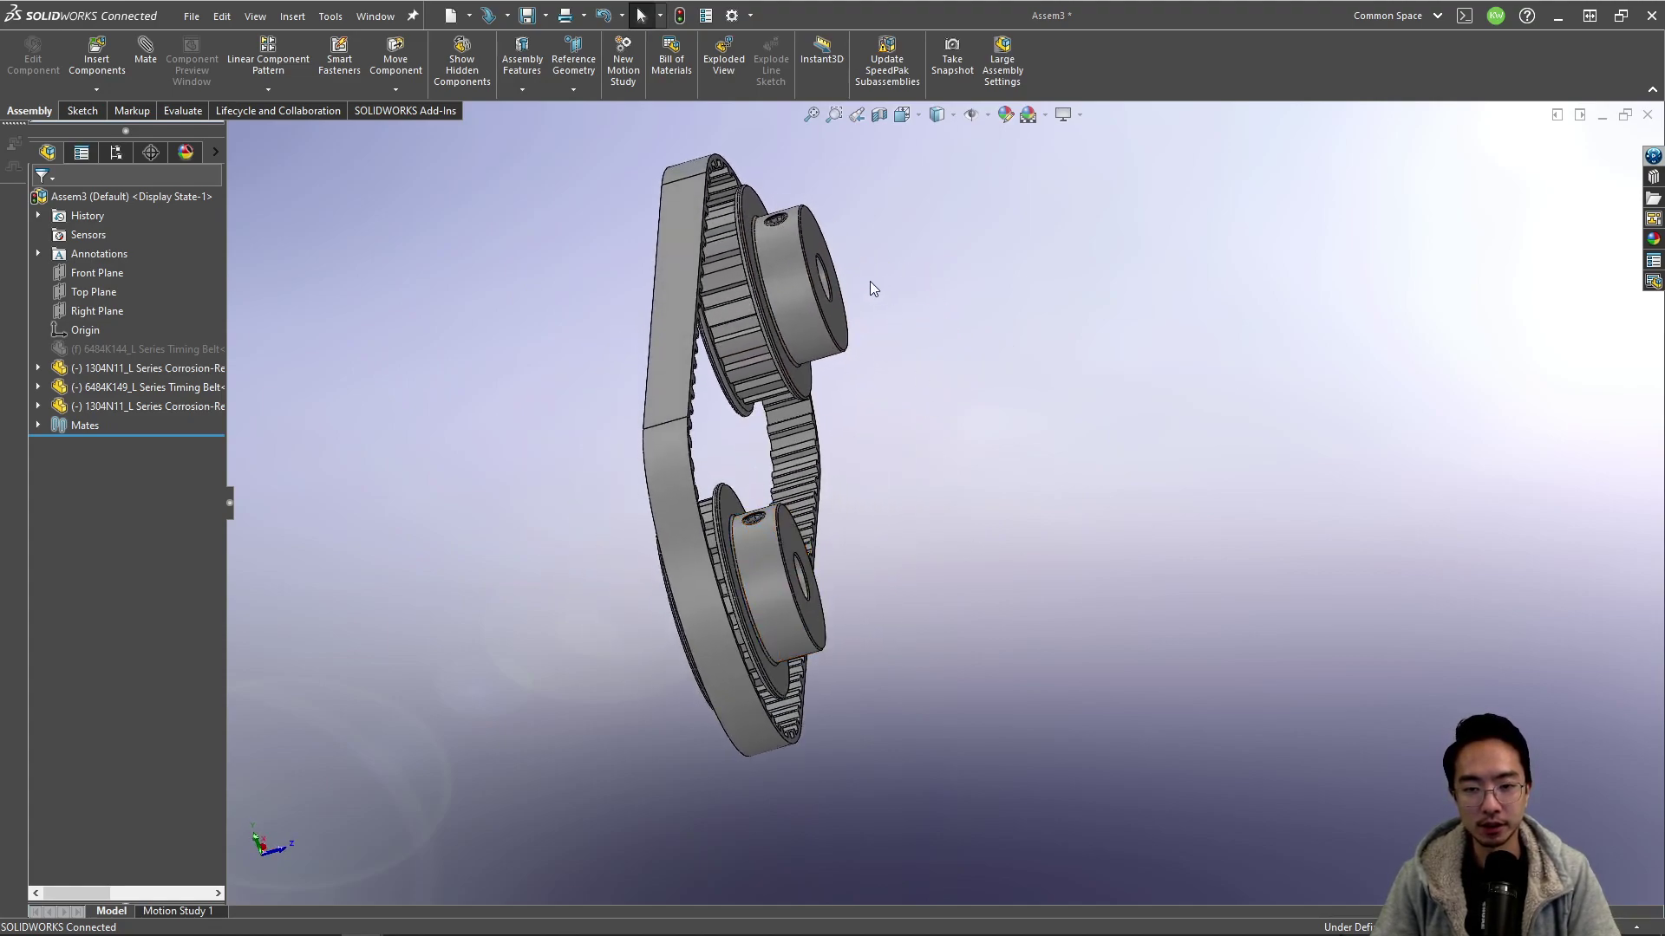
pyautogui.moveTo(892, 267)
pyautogui.mouseDown(button='middle')
pyautogui.moveTo(840, 267)
pyautogui.moveTo(867, 270)
pyautogui.mouseUp(button='middle')
pyautogui.moveTo(743, 483); pyautogui.dragTo(690, 450, button='middle')
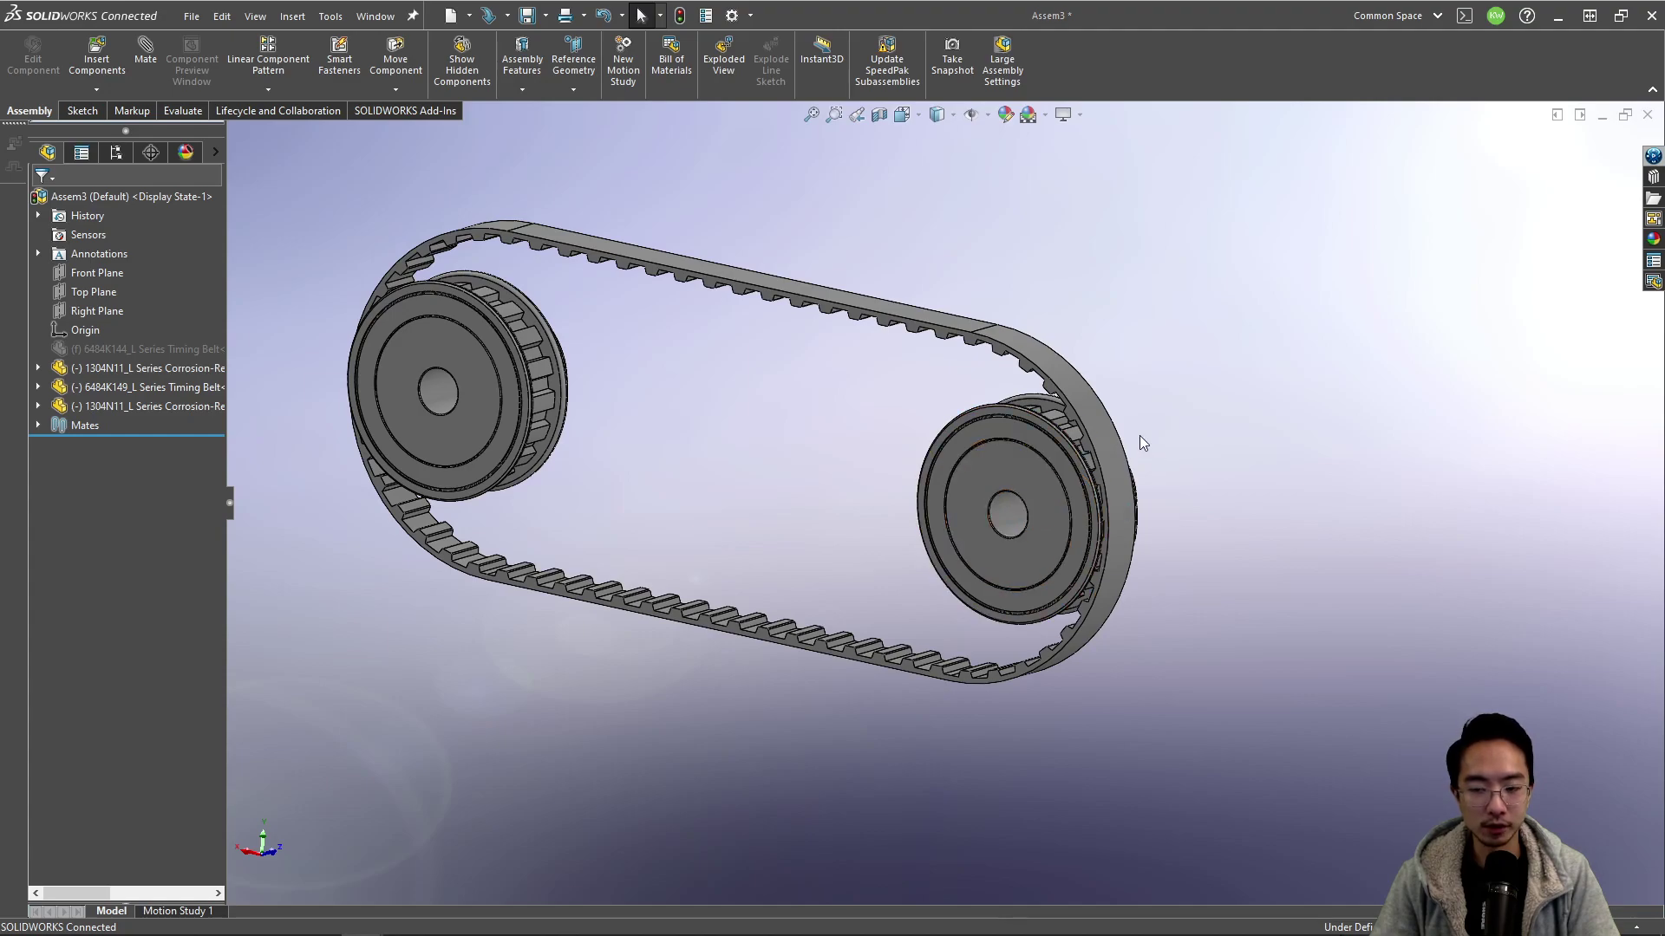
pyautogui.moveTo(1148, 435); pyautogui.dragTo(1238, 422, button='middle')
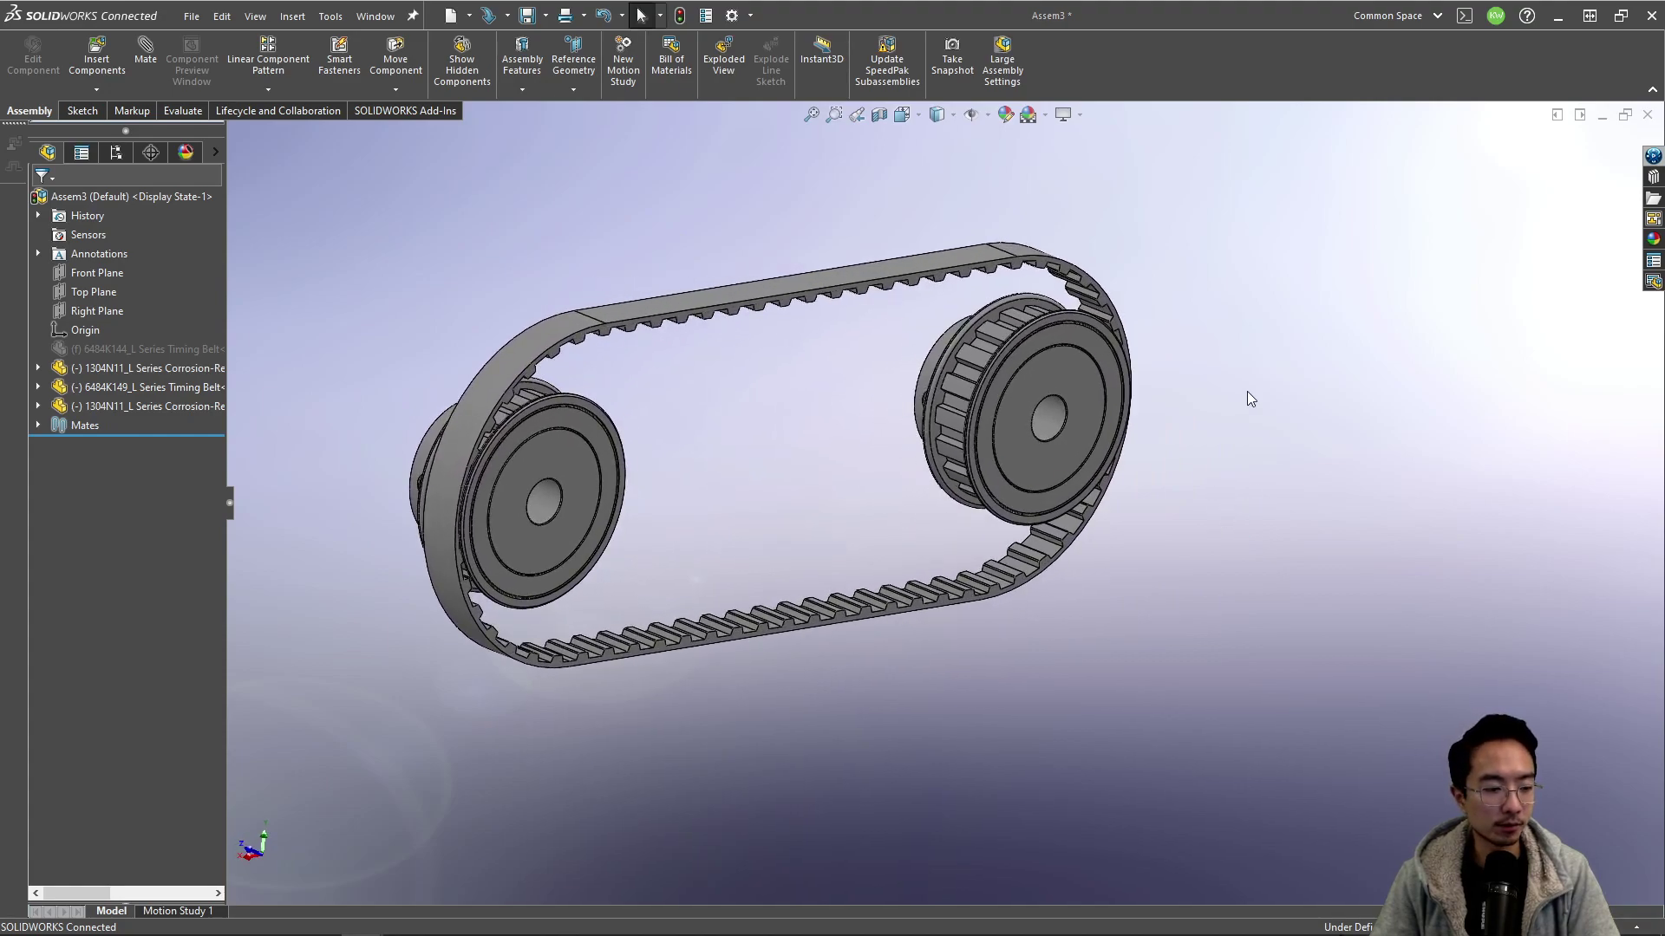